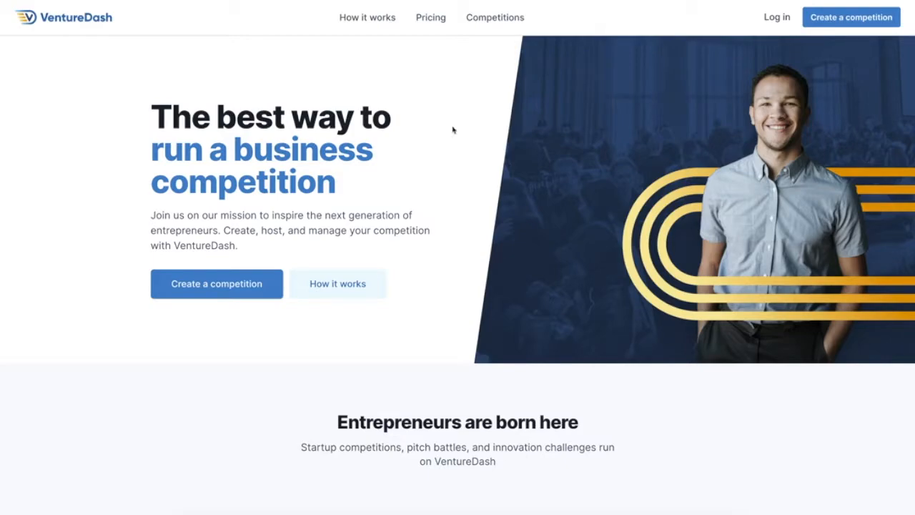
# Find the 2020-2021 Youth Entrepreneurship Challenge (YEC) Series among the competition series and start an application to host a competition.
pyautogui.click(492, 20)
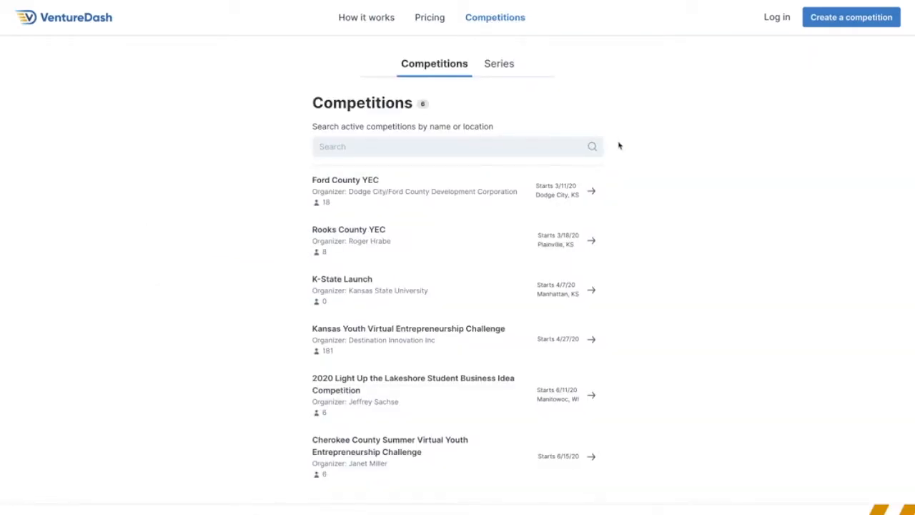
pyautogui.click(498, 64)
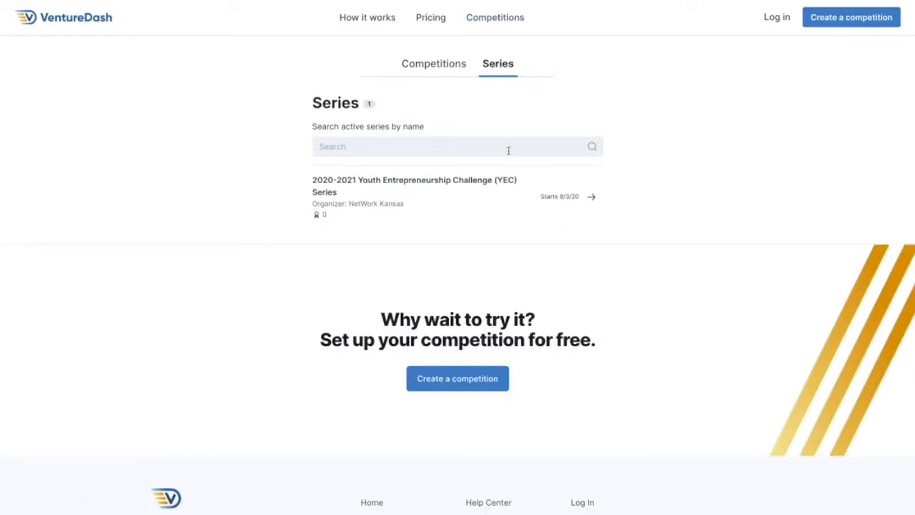
pyautogui.click(411, 185)
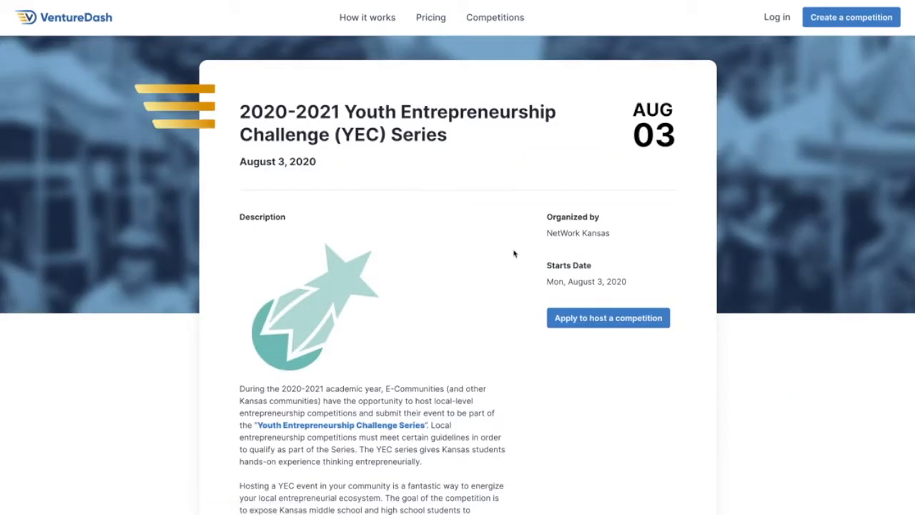
pyautogui.click(573, 323)
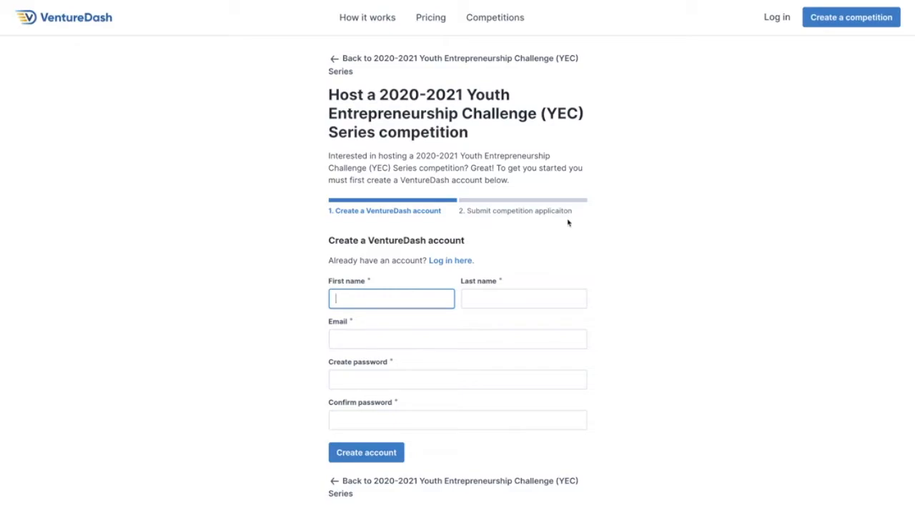
# Create the host account with the organizer's first name, last name, e-mail and a confirmed account password.
pyautogui.press('Tab')
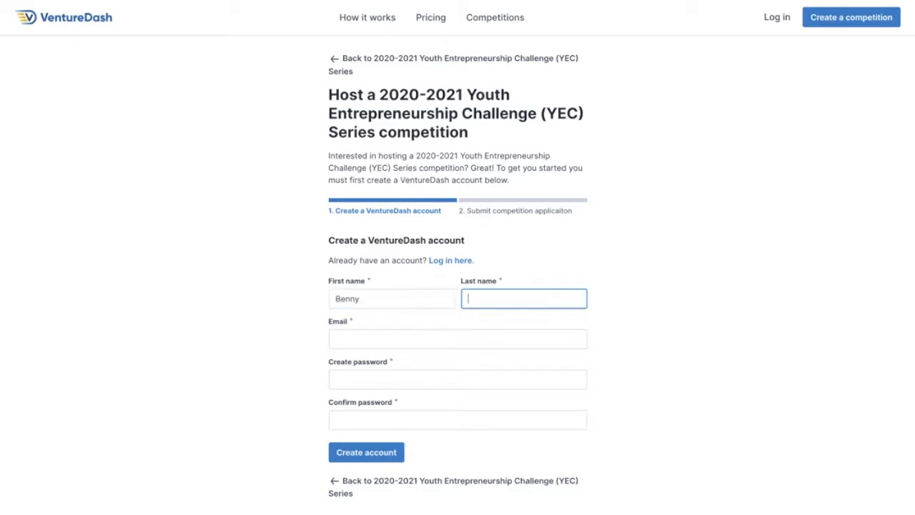
pyautogui.press('Tab')
pyautogui.press('Tab')
pyautogui.press('Tab')
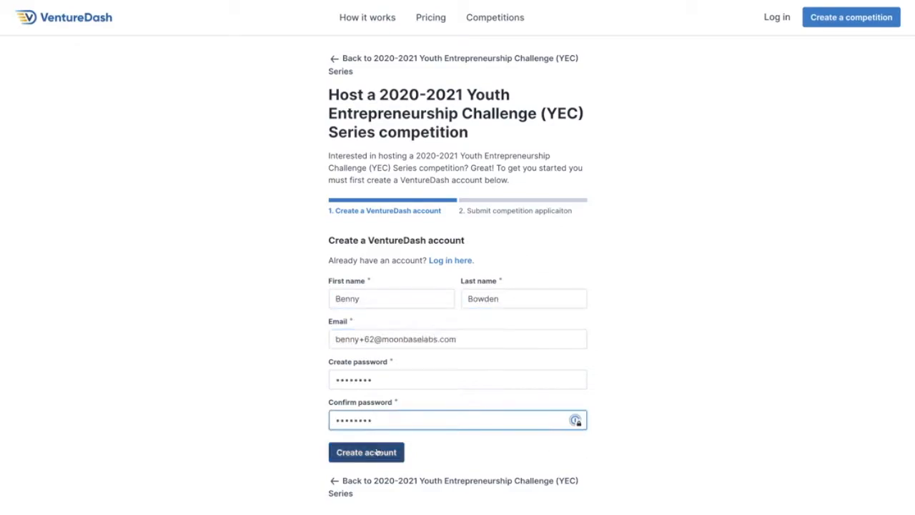
pyautogui.click(379, 455)
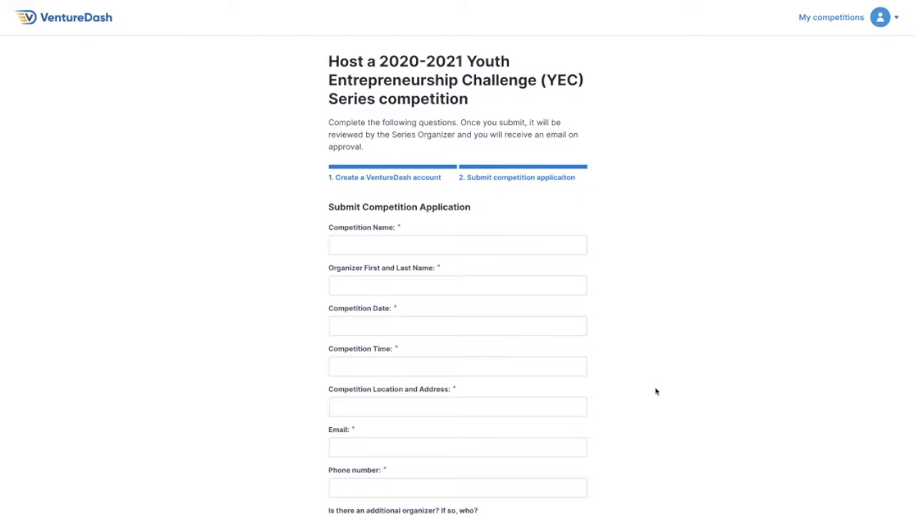
# Enter the application's competition name Test YEC Competition, the organizer's full name, the date October 25, 2020 and the time 9:30 AM.
pyautogui.scroll(-10, 656, 391)
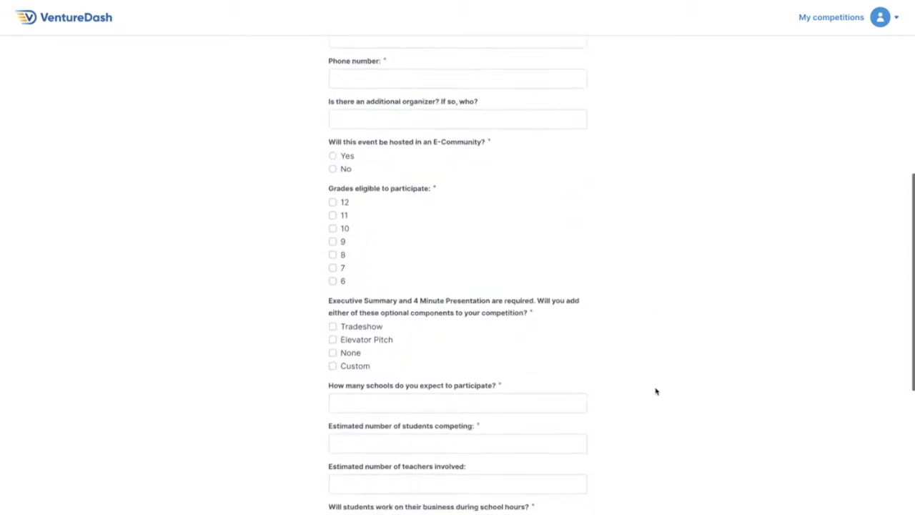
pyautogui.scroll(7, 657, 391)
pyautogui.scroll(3, 656, 391)
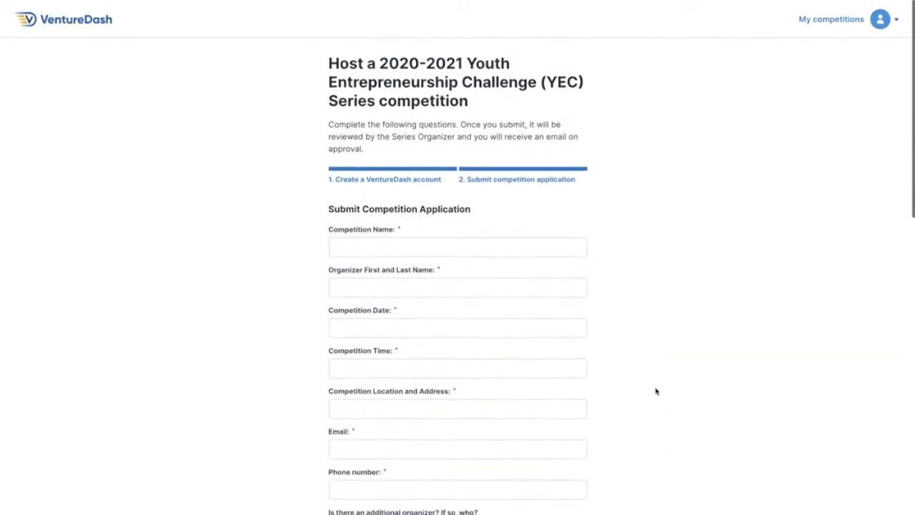
pyautogui.click(391, 245)
pyautogui.write('Test YEC Competition')
pyautogui.press('Tab')
pyautogui.click(382, 347)
# Fill in the application's competition address, contact e-mail, phone number and the additional organizer's name.
pyautogui.click(395, 385)
pyautogui.write('111 Example St Wichita, KS 67202')
pyautogui.press('Tab')
pyautogui.press('Tab')
pyautogui.write('555-555-5555')
pyautogui.press('Tab')
pyautogui.write('John Doe')
# Mark the eligible grades, choose None for optional components, and enter 5 schools, 20 students and 6 teachers.
pyautogui.scroll(-4, 430, 317)
pyautogui.click(333, 314)
pyautogui.click(334, 361)
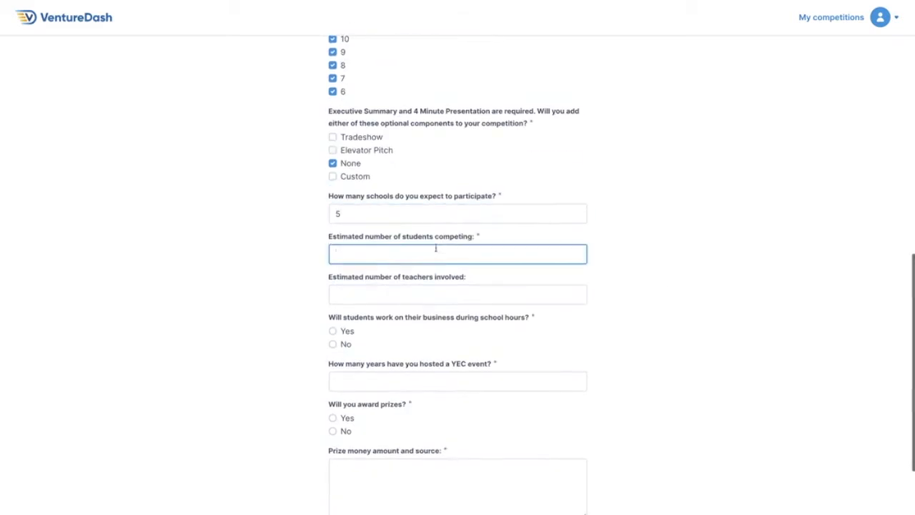
pyautogui.write('206')
# Answer No to school-hours work, 3 years hosted, Yes to prizes, "$100 from local businesses.", add the judge's name, and submit the application.
pyautogui.scroll(-2, 436, 286)
pyautogui.click(333, 241)
pyautogui.write('3')
pyautogui.click(333, 314)
pyautogui.write('$100 from local businesses.John Doe')
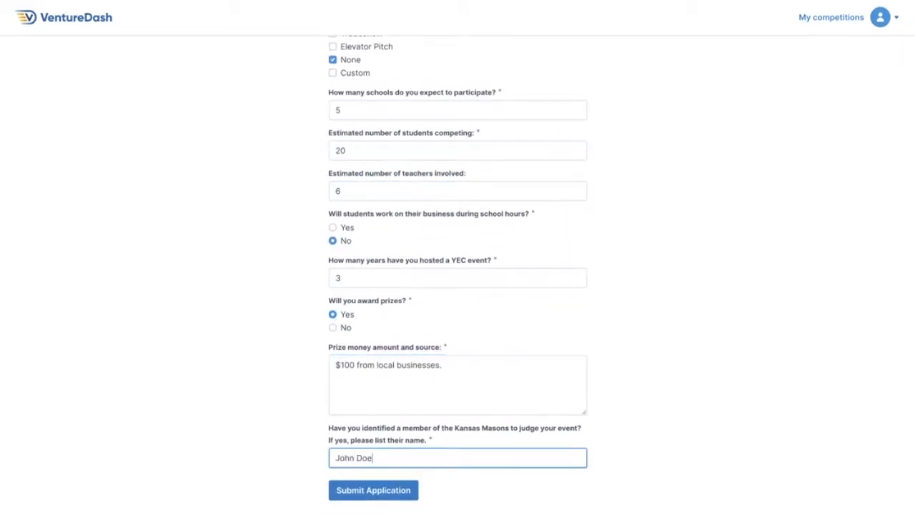
pyautogui.click(374, 491)
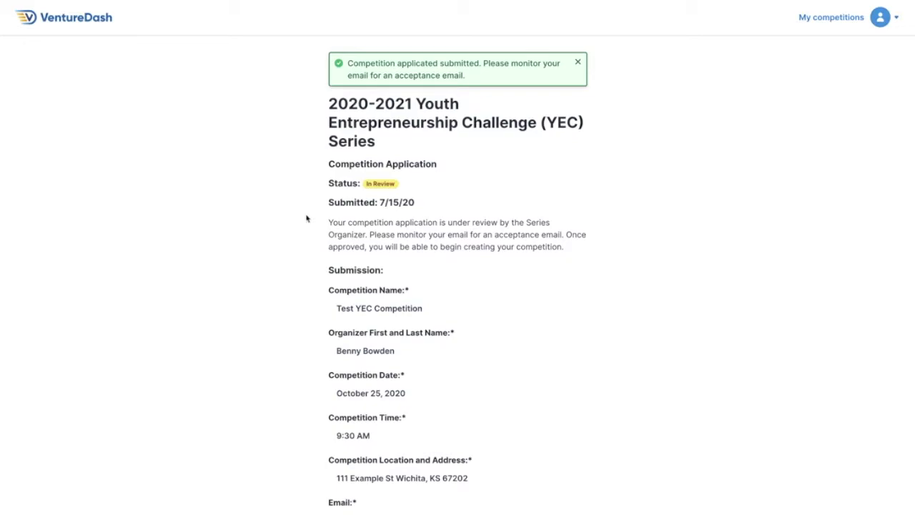
# Review the answers in the submitted competition application.
pyautogui.scroll(-9, 307, 217)
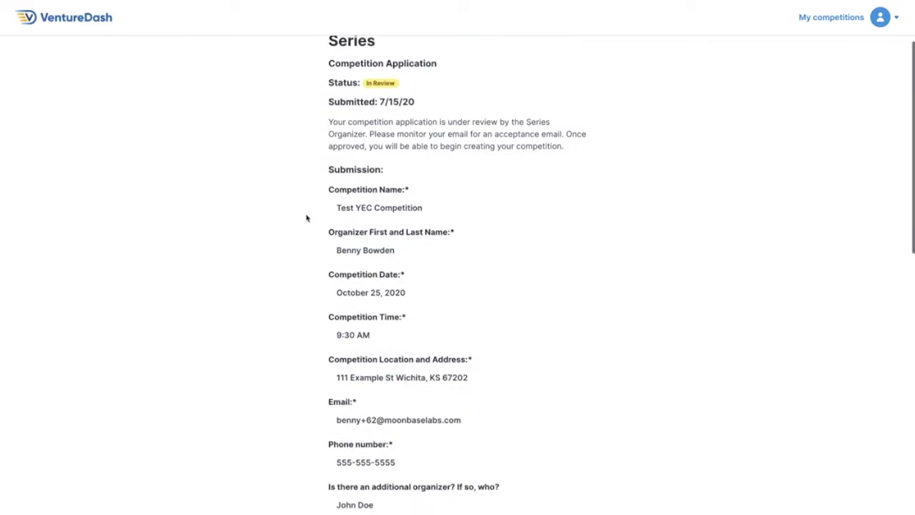
pyautogui.scroll(-2, 307, 217)
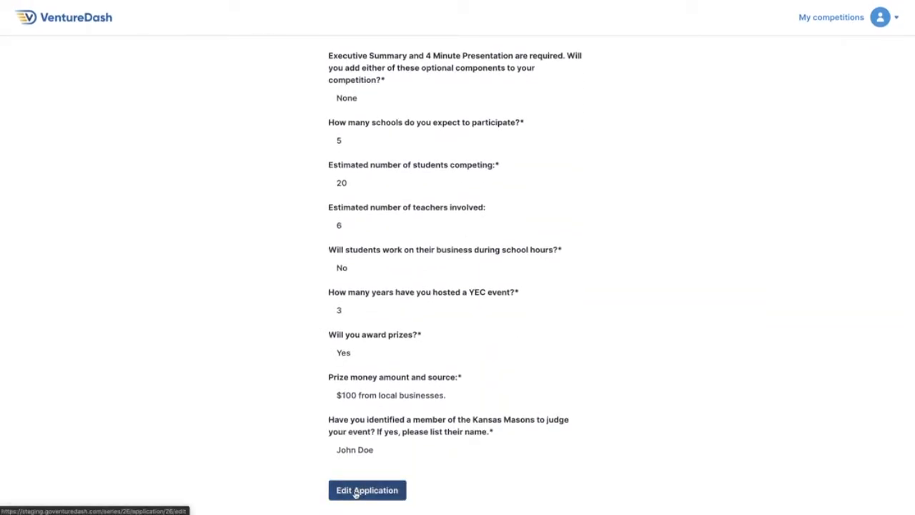
pyautogui.scroll(10, 310, 405)
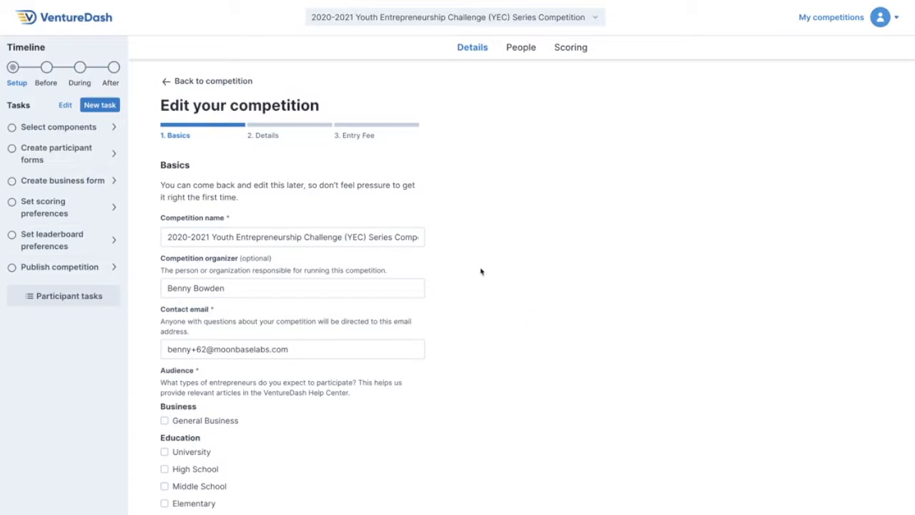
# Rename the competition to Lunar Innovation Launch in its basic information.
pyautogui.click(222, 238)
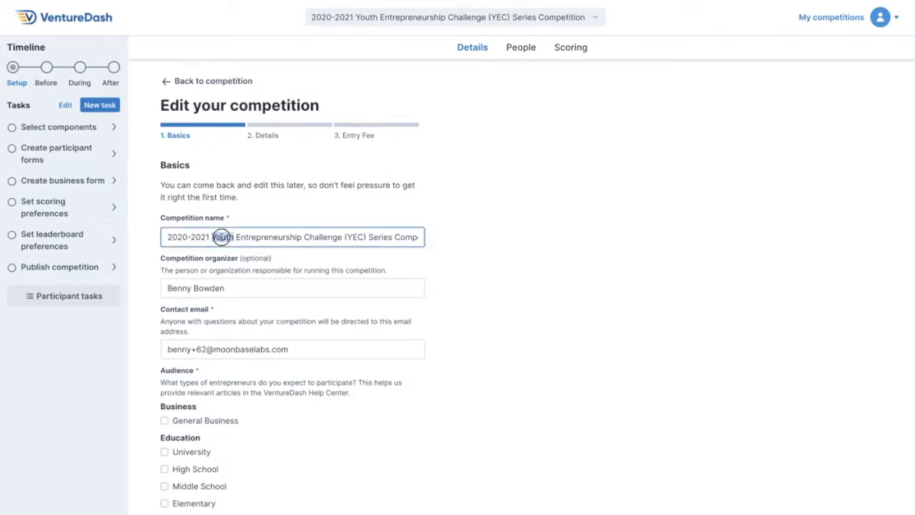
pyautogui.hotkey('ctrl', 'a')
pyautogui.press('BackSpace')
pyautogui.write('Lunar Innovation Launch')
pyautogui.click(455, 286)
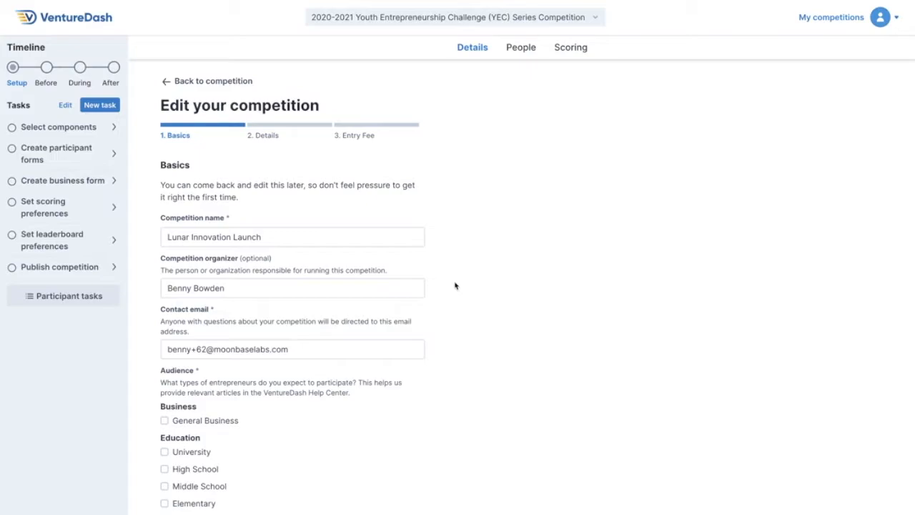
# Set the competition's audience to High School and Middle School, then save the basics and continue to the details.
pyautogui.scroll(-1, 454, 286)
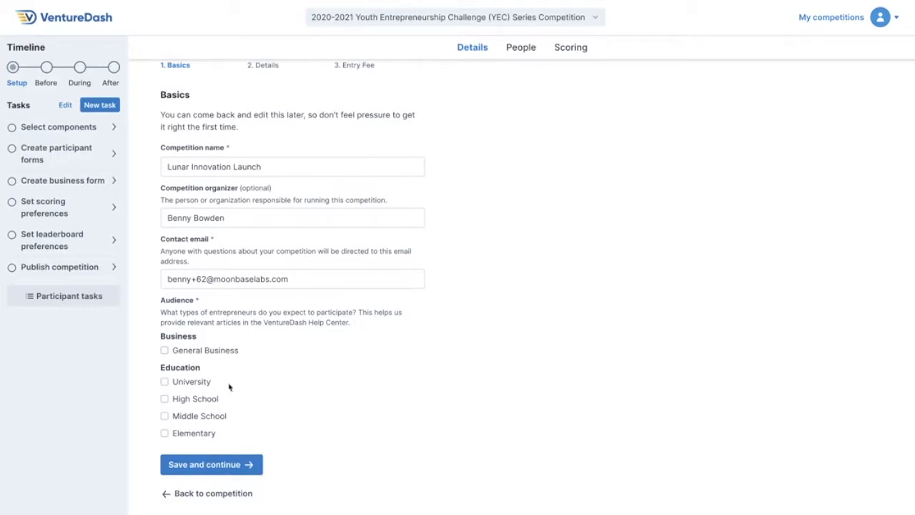
pyautogui.click(164, 399)
pyautogui.click(164, 417)
pyautogui.click(230, 464)
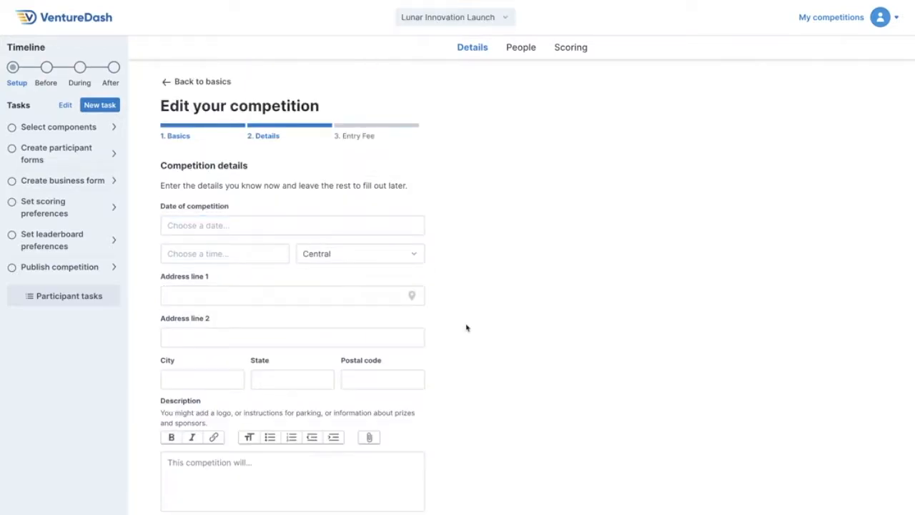
# Choose the date of the competition and set its start time to 9:00 AM.
pyautogui.scroll(-3, 466, 328)
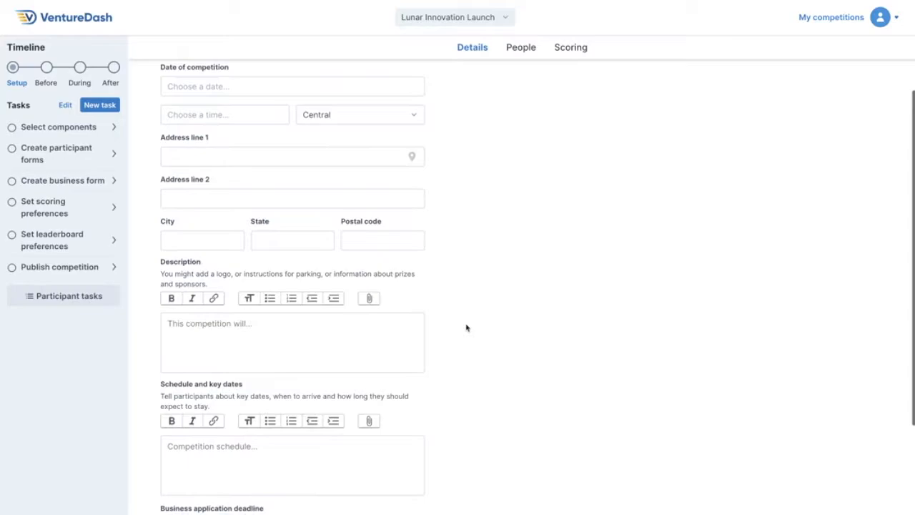
pyautogui.scroll(-3, 466, 327)
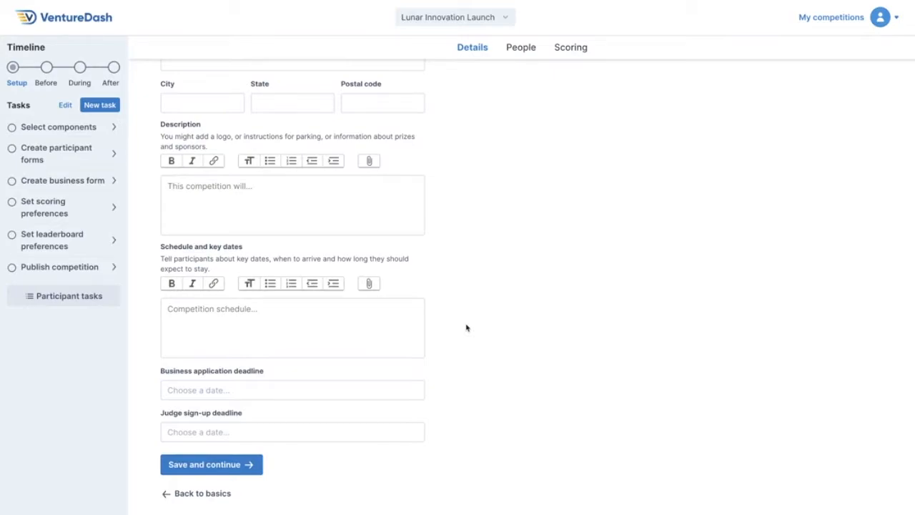
pyautogui.scroll(6, 466, 327)
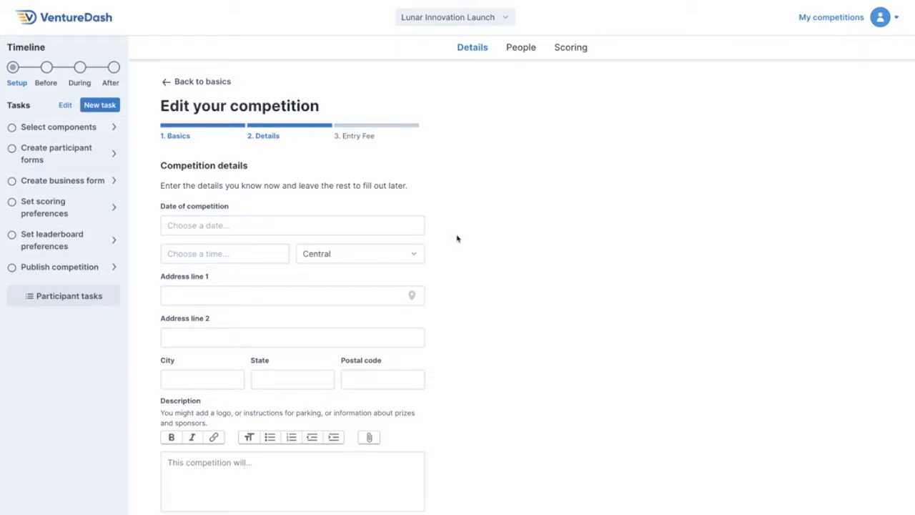
pyautogui.click(270, 229)
pyautogui.click(176, 379)
pyautogui.click(236, 253)
pyautogui.write('9:00 AM')
# Fill in the competition venue's street address, city, state and postal code using the matching address suggestion.
pyautogui.press('Tab')
pyautogui.press('Tab')
pyautogui.write('100 East Douglas Avenue')
pyautogui.click(204, 322)
pyautogui.click(204, 342)
# Paste the Lunar Innovation Launch sponsorship paragraph into the description and place the rocket launch image above it.
pyautogui.scroll(-5, 204, 343)
pyautogui.click(207, 268)
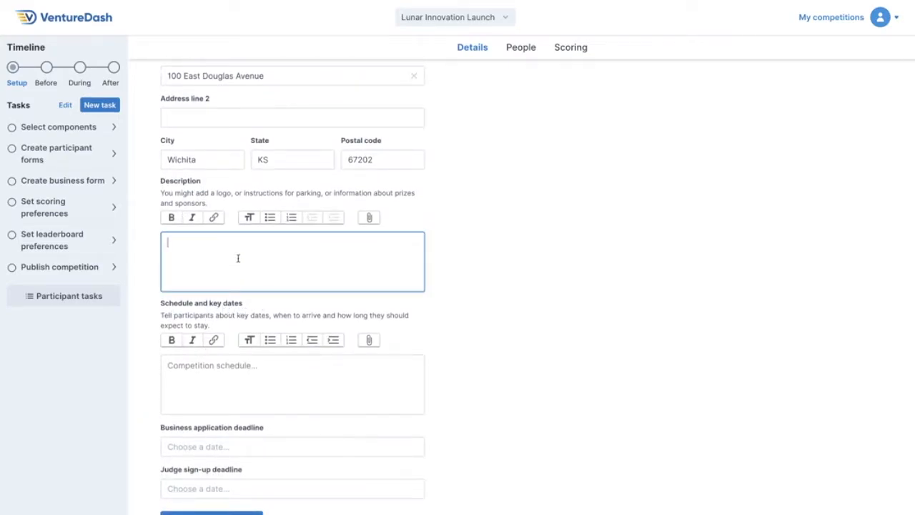
pyautogui.click(172, 219)
pyautogui.click(193, 220)
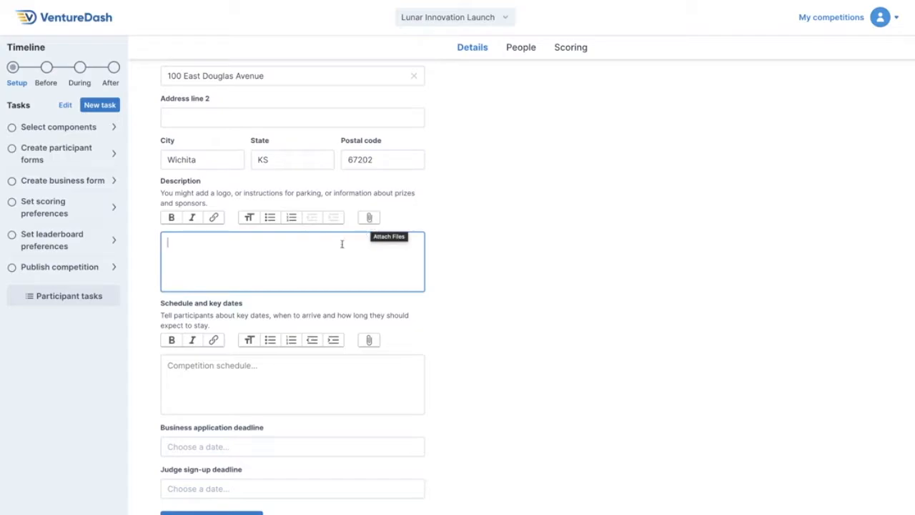
pyautogui.write('Lunar Innovation Launch is sponsored by Moonbase Labs in partnership with the Network Kansas Youth Entrepreneurship Challenge (YEC) Series to promote entrepreneurship and small business development in Kansas.  The competition is for student created, managed, and owned ventures.')
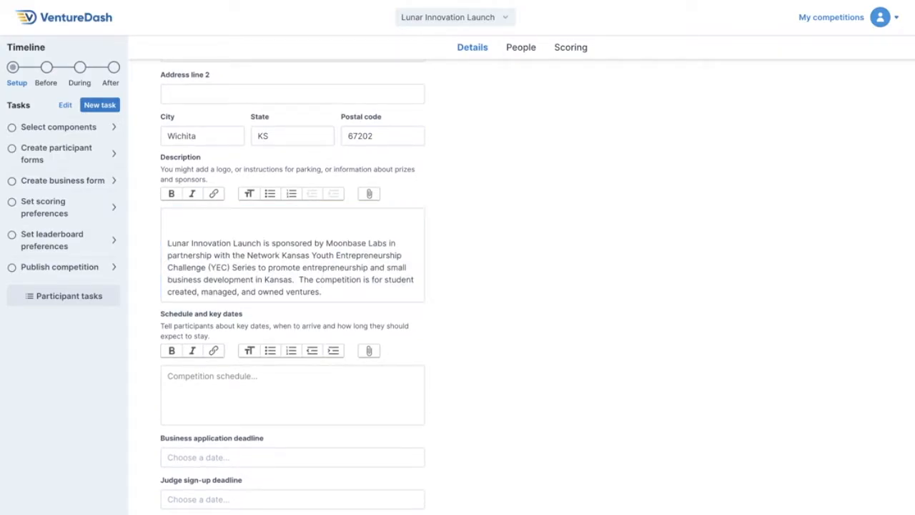
pyautogui.moveTo(725, 300); pyautogui.dragTo(194, 222)
pyautogui.scroll(-1, 265, 408)
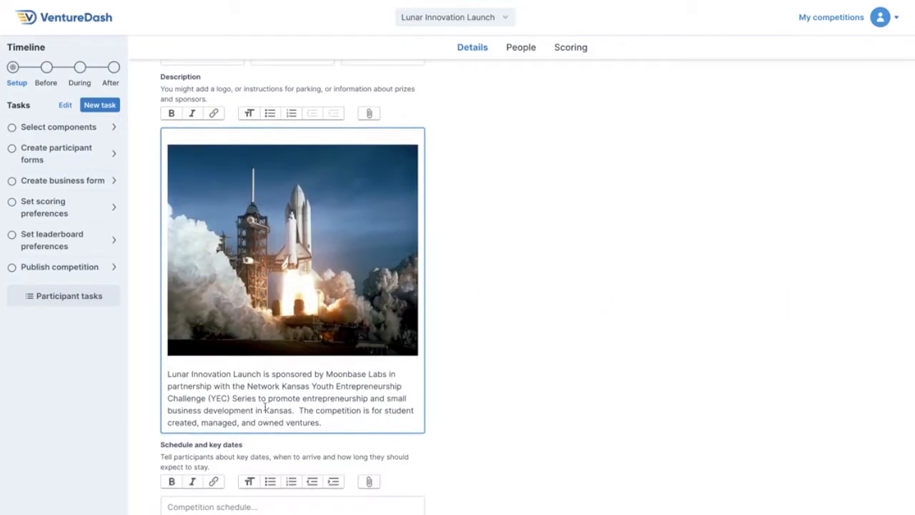
pyautogui.moveTo(247, 386); pyautogui.dragTo(301, 389)
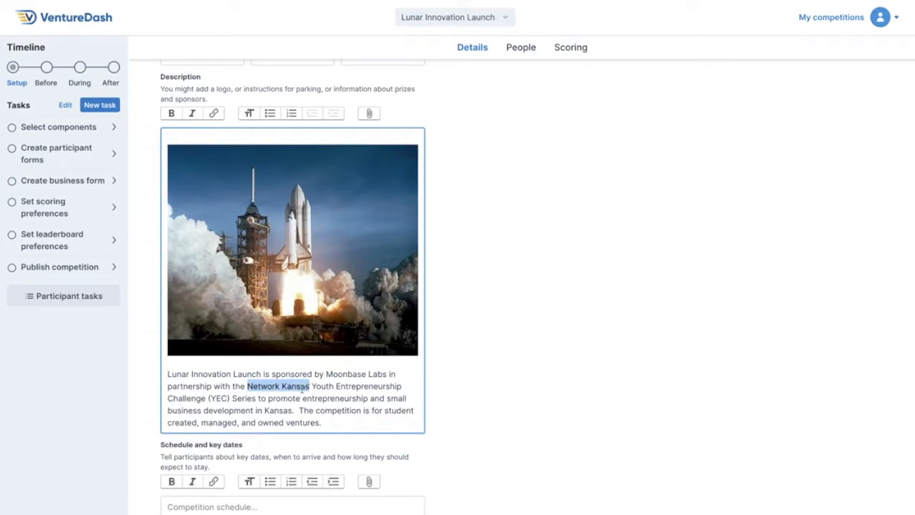
pyautogui.click(215, 114)
pyautogui.write('www.networkkansas.com')
pyautogui.click(384, 144)
pyautogui.click(168, 144)
pyautogui.write('https://')
pyautogui.click(386, 145)
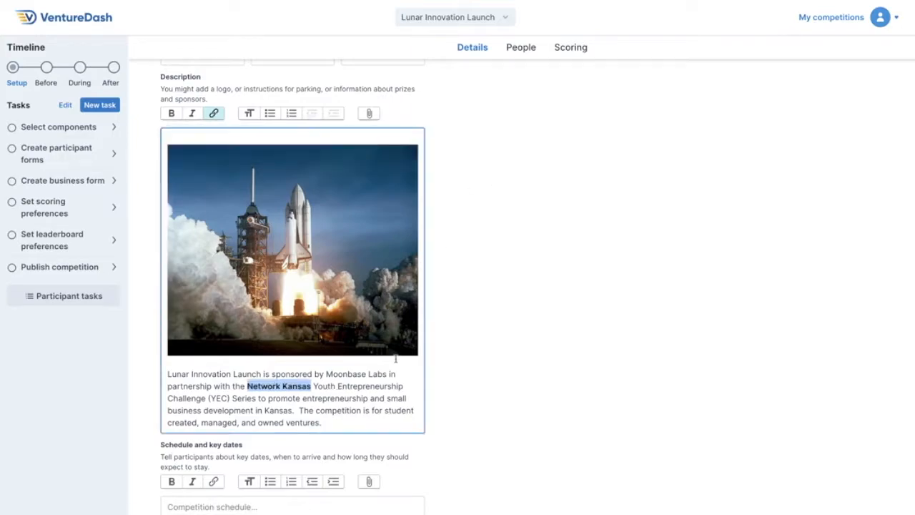
# Attach User Stories Research.pdf on a new line below the description paragraph.
pyautogui.click(272, 449)
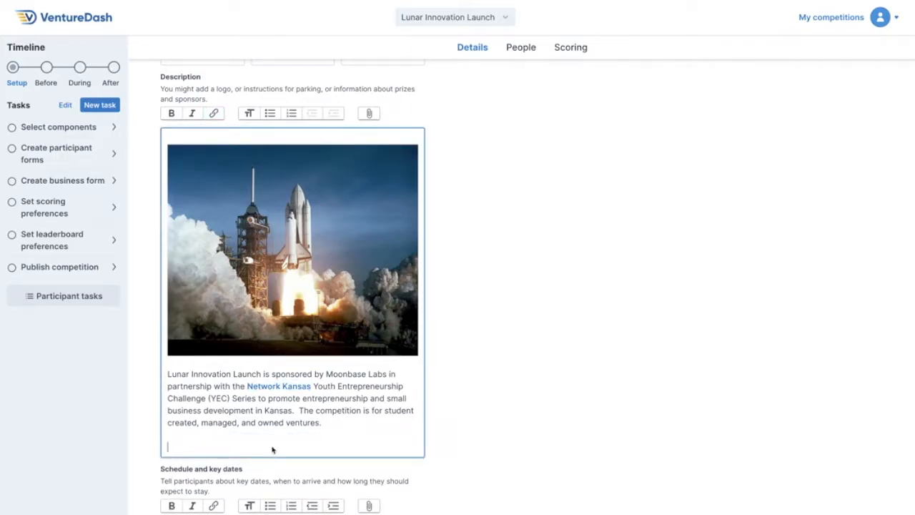
pyautogui.click(377, 114)
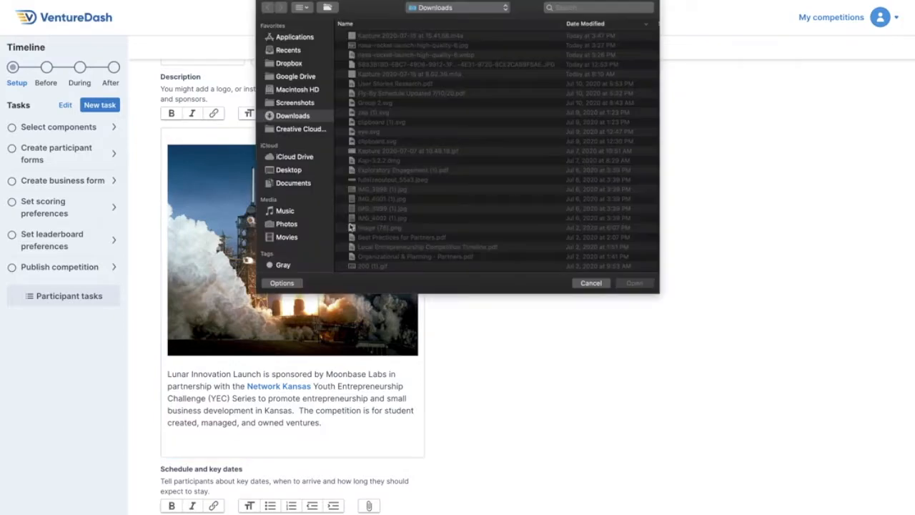
pyautogui.doubleClick(399, 84)
pyautogui.click(178, 466)
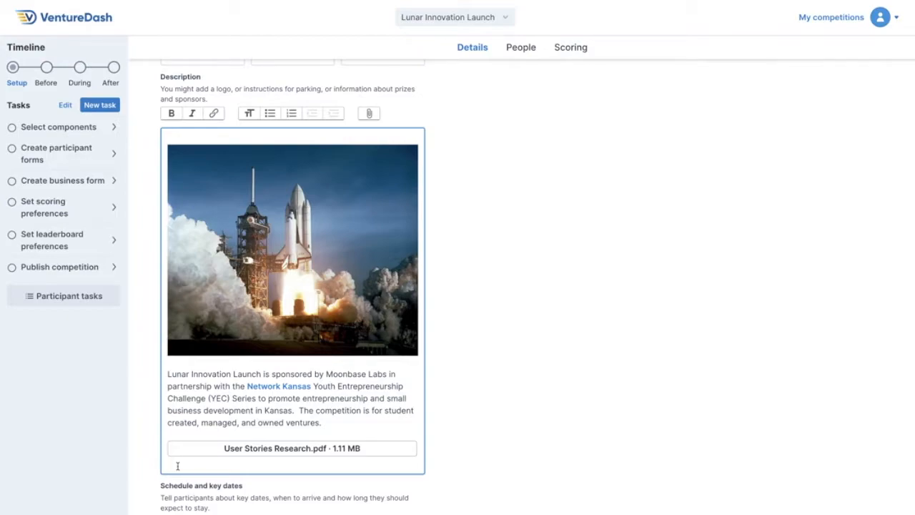
pyautogui.scroll(-3, 527, 384)
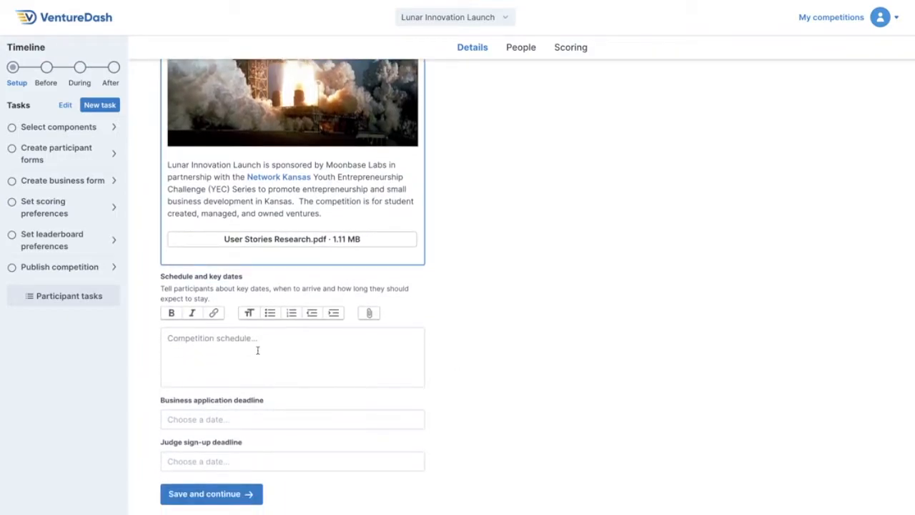
# Leave the competition schedule blank and set the business application deadline to October 18, 2020.
pyautogui.click(258, 350)
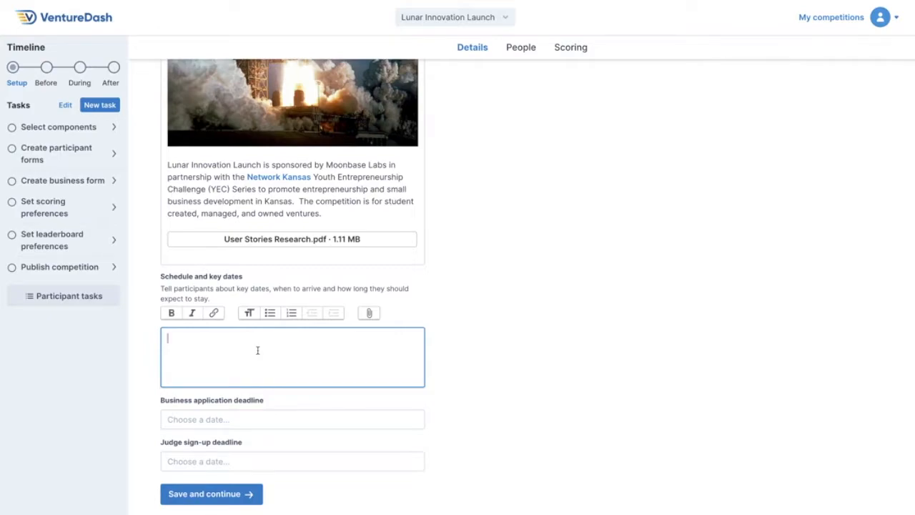
pyautogui.click(453, 370)
pyautogui.click(226, 419)
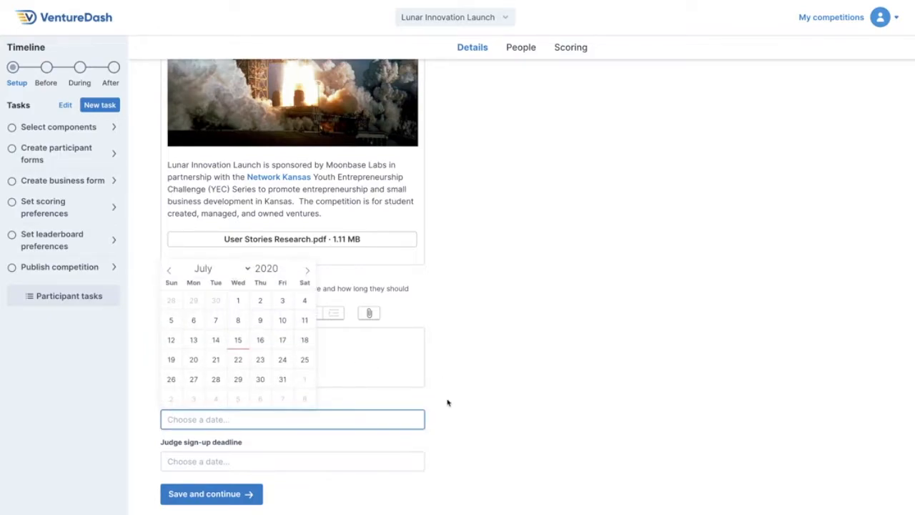
pyautogui.doubleClick(308, 271)
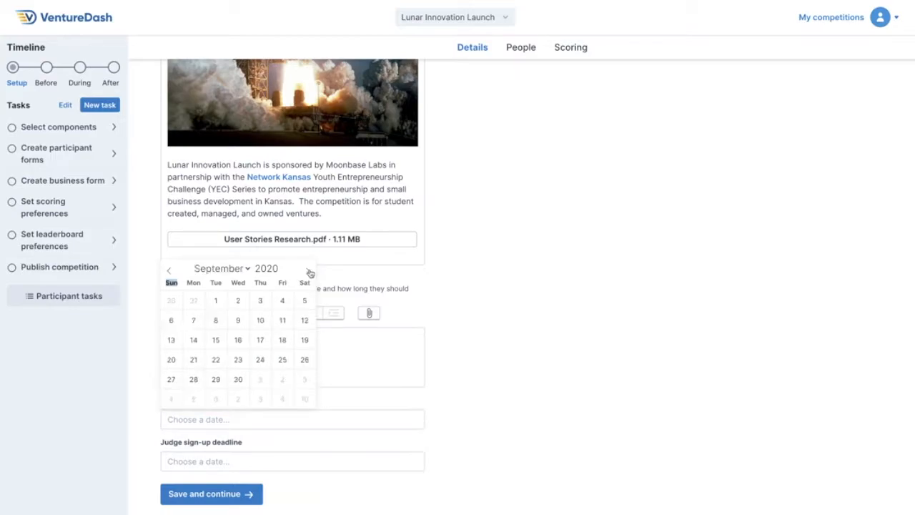
pyautogui.click(309, 271)
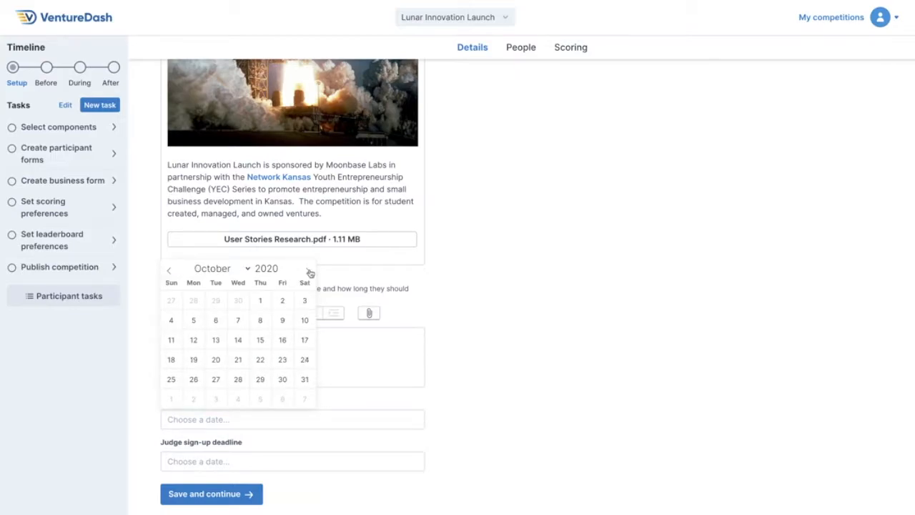
pyautogui.click(260, 360)
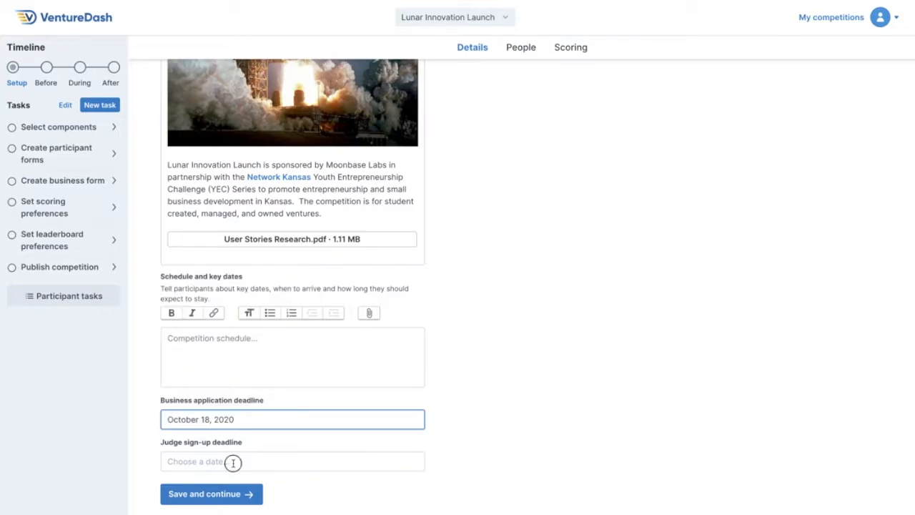
# Set the judge sign-up deadline to a date in October 2020.
pyautogui.click(233, 462)
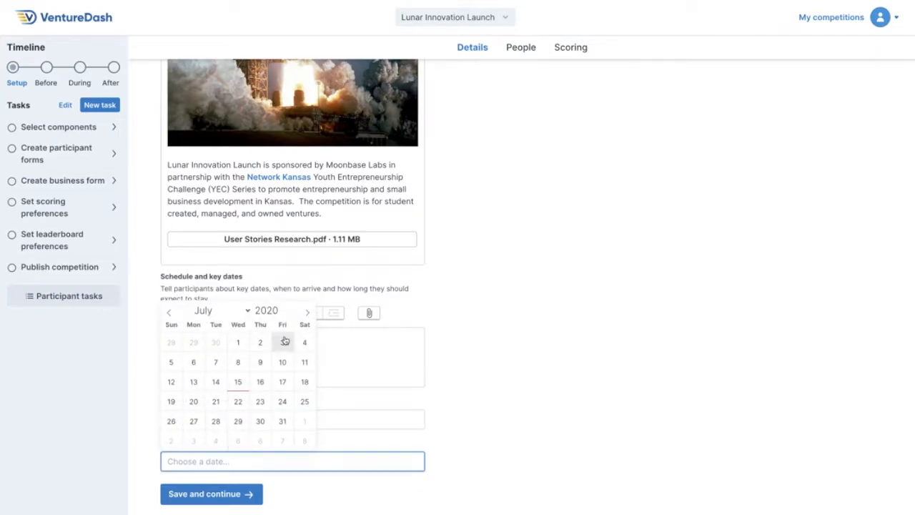
pyautogui.doubleClick(307, 313)
pyautogui.click(307, 314)
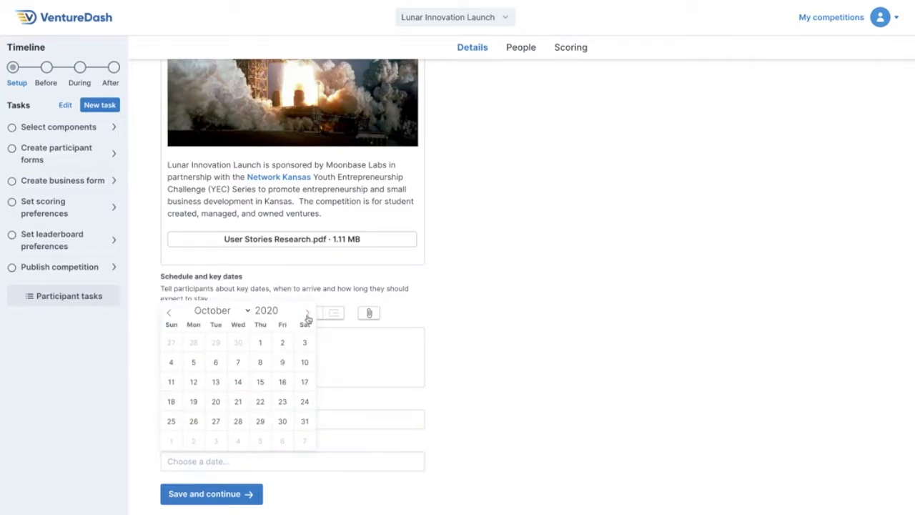
pyautogui.click(215, 401)
# Save the competition details and finish the entry fee section without entering a fee or connecting Stripe.
pyautogui.click(254, 494)
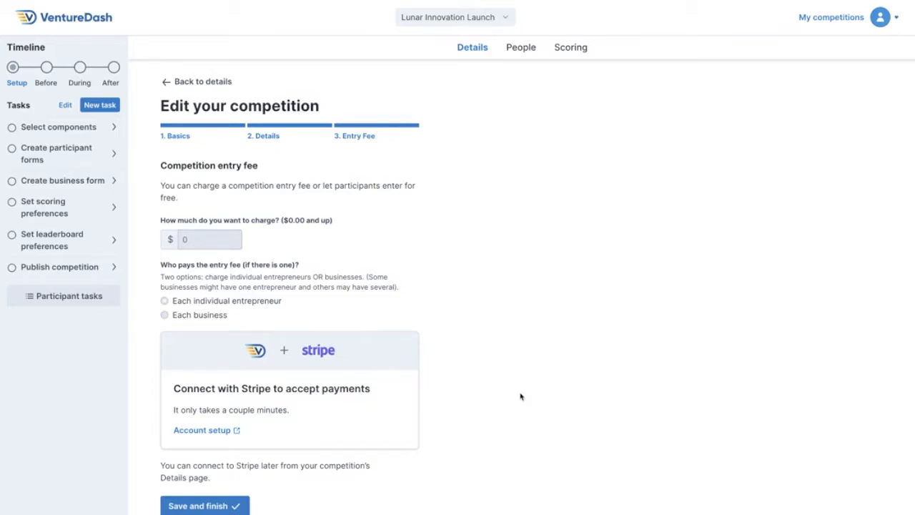
pyautogui.scroll(-1, 507, 404)
pyautogui.click(215, 468)
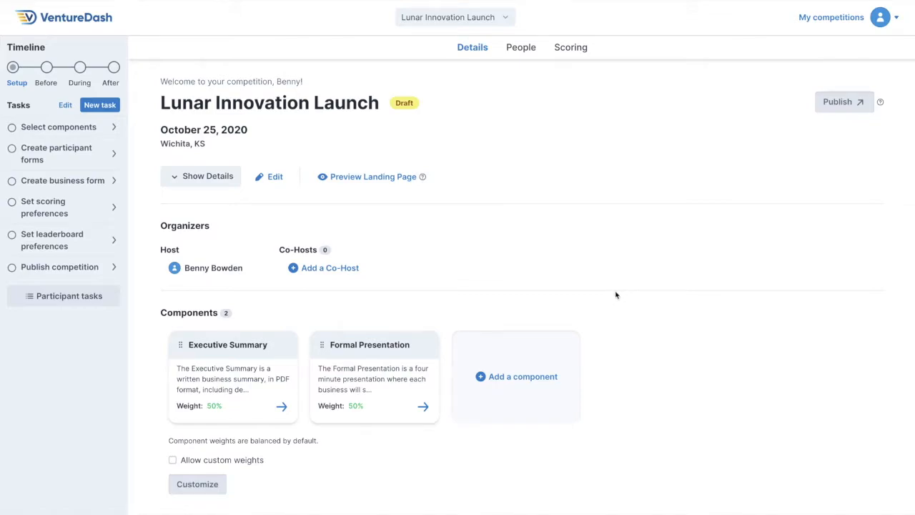
# Look through the competition's people sections: members, businesses, forms, announcements, surveys and check-in.
pyautogui.click(526, 49)
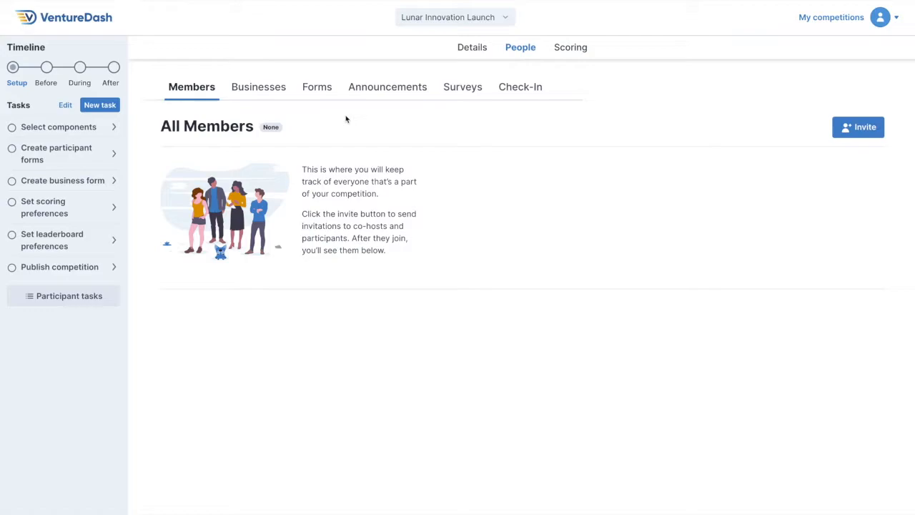
pyautogui.click(256, 89)
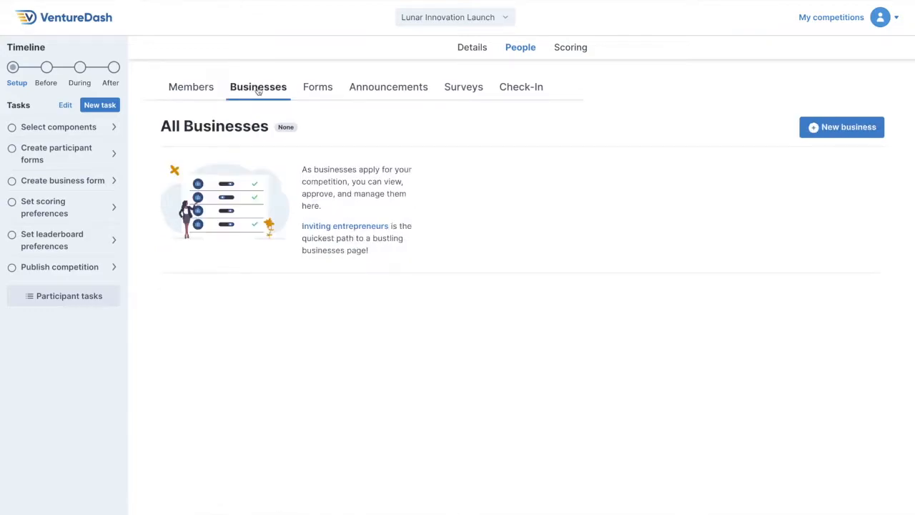
pyautogui.click(320, 91)
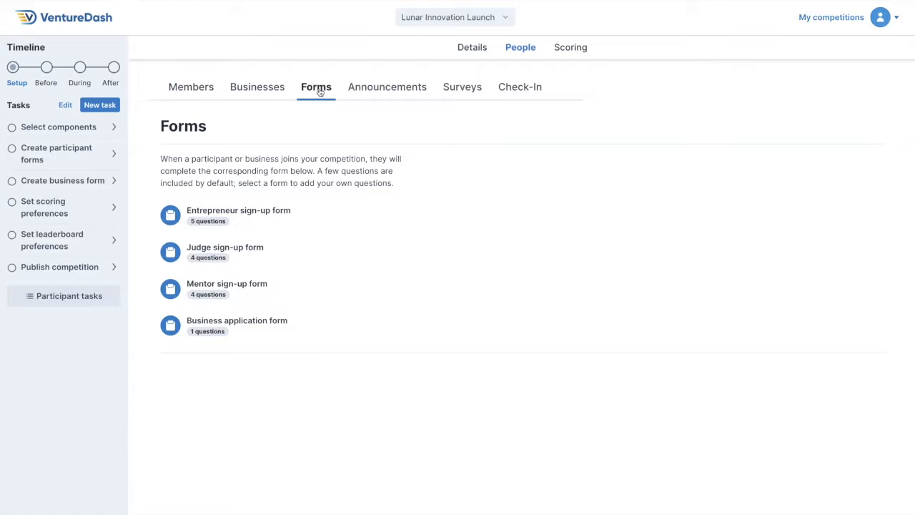
pyautogui.click(371, 92)
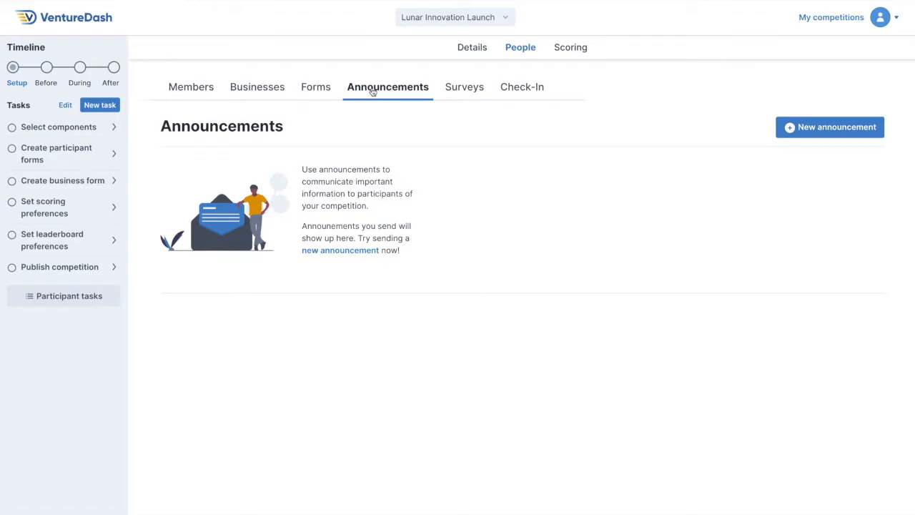
pyautogui.click(452, 89)
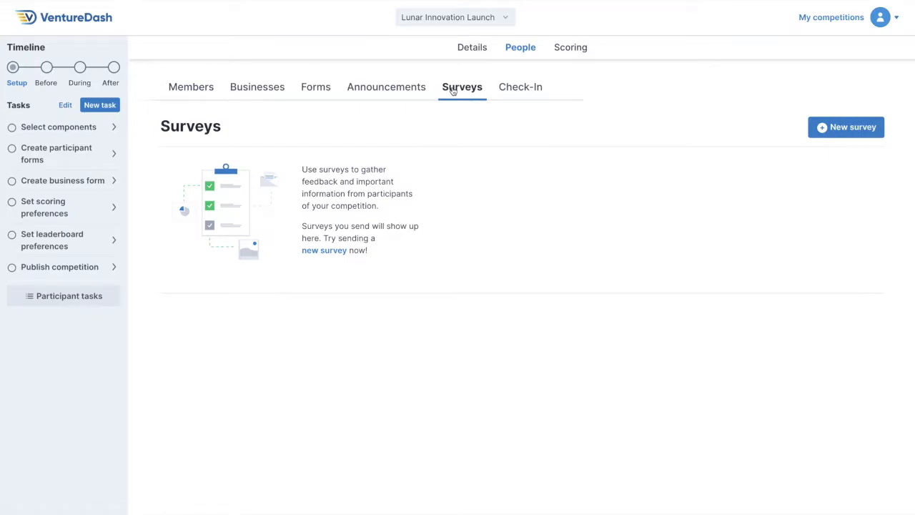
pyautogui.click(504, 90)
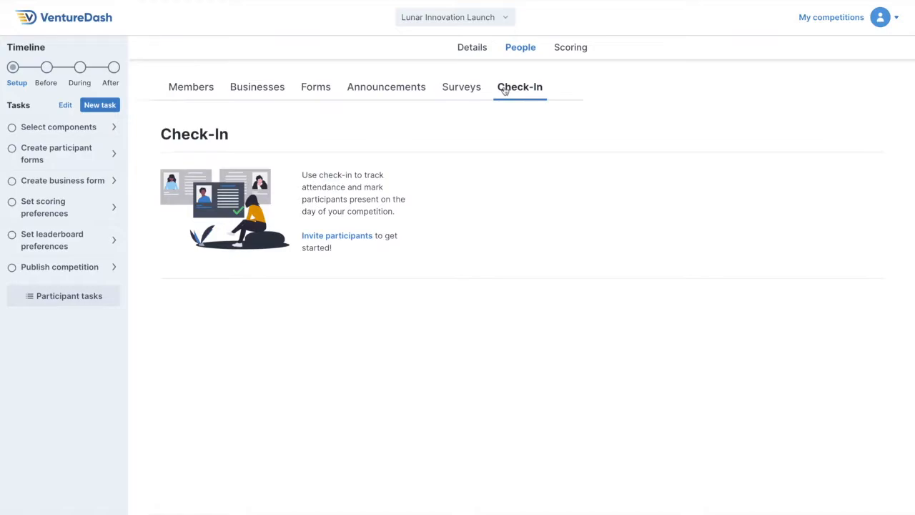
# Look through the competition's scoring sections: judge assignments, score approval and leaderboard.
pyautogui.click(576, 50)
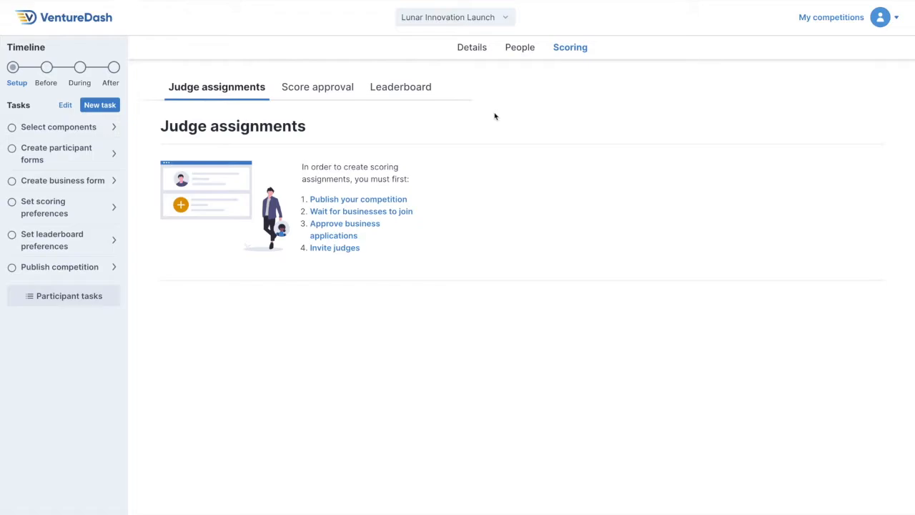
pyautogui.click(323, 94)
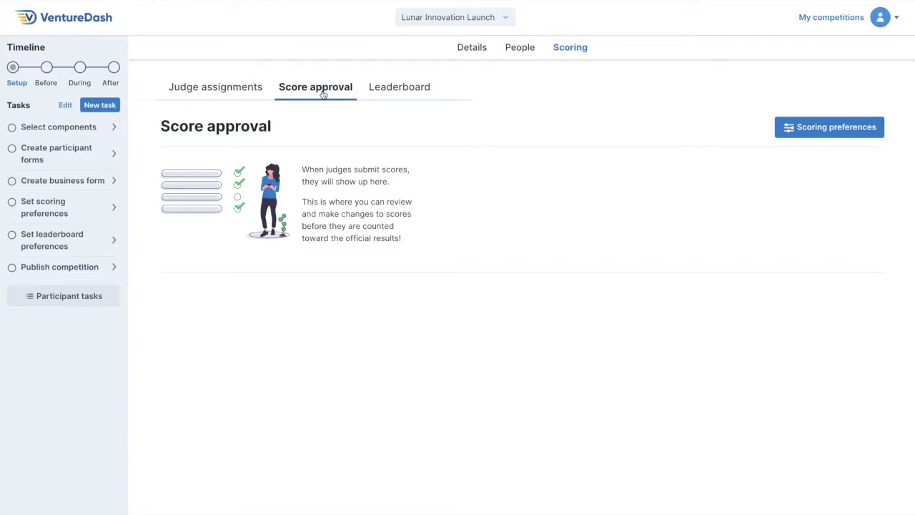
pyautogui.click(398, 93)
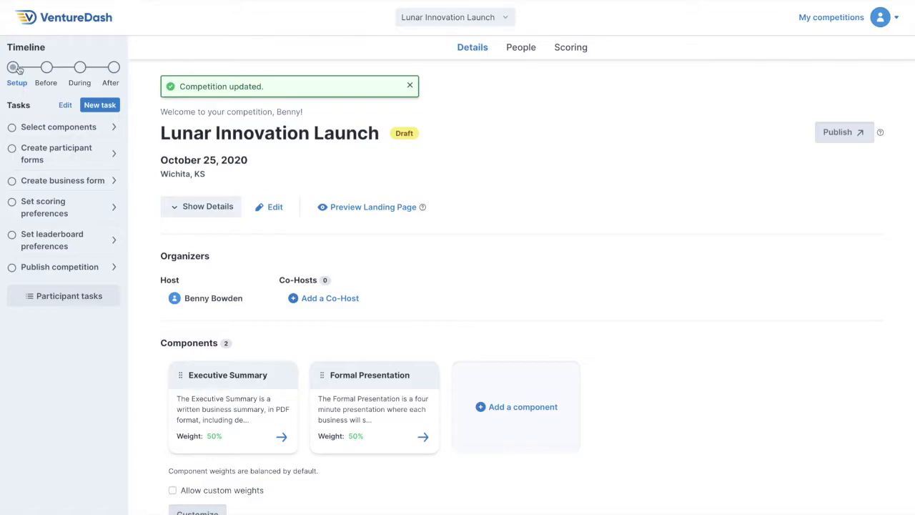
# Review the host's tasks for the Before, During and After stages of the timeline, ending on Setup.
pyautogui.click(46, 68)
pyautogui.click(79, 67)
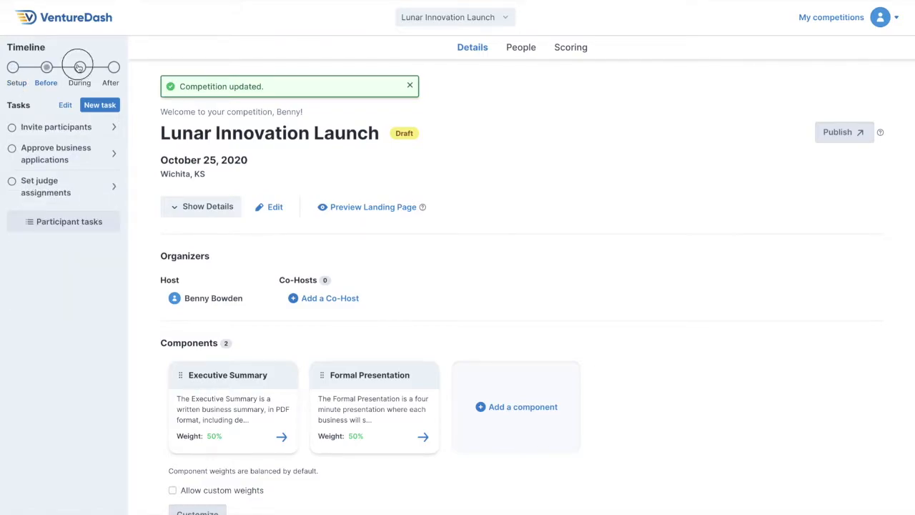
pyautogui.click(114, 67)
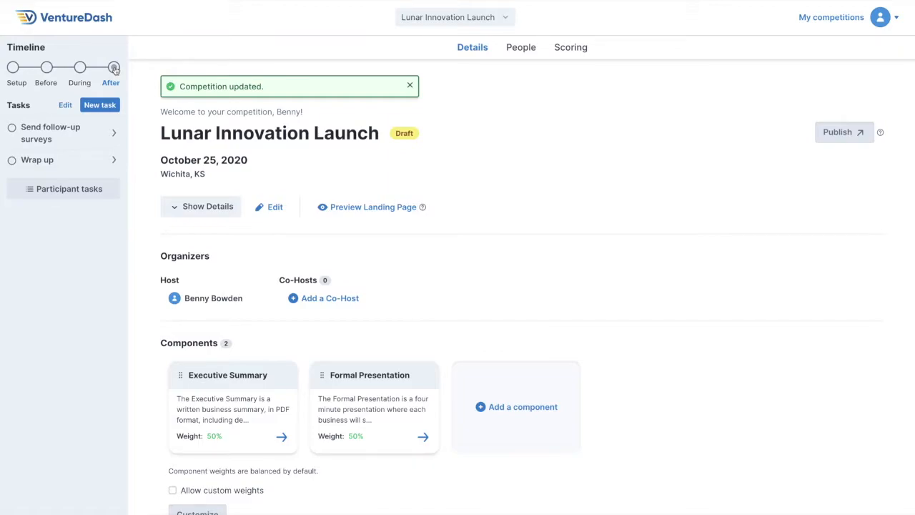
pyautogui.click(13, 68)
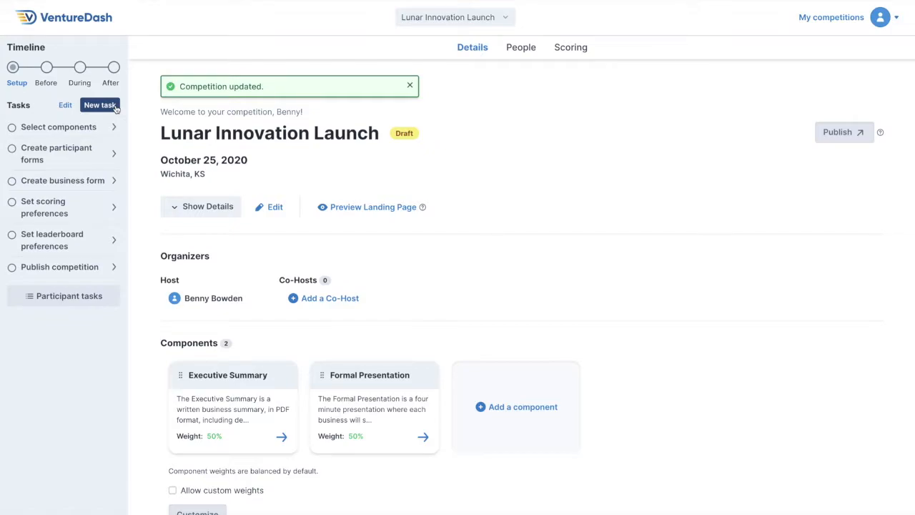
# Examine the participant tasks in each stage of the Business timeline and return to its Setup stage.
pyautogui.click(63, 296)
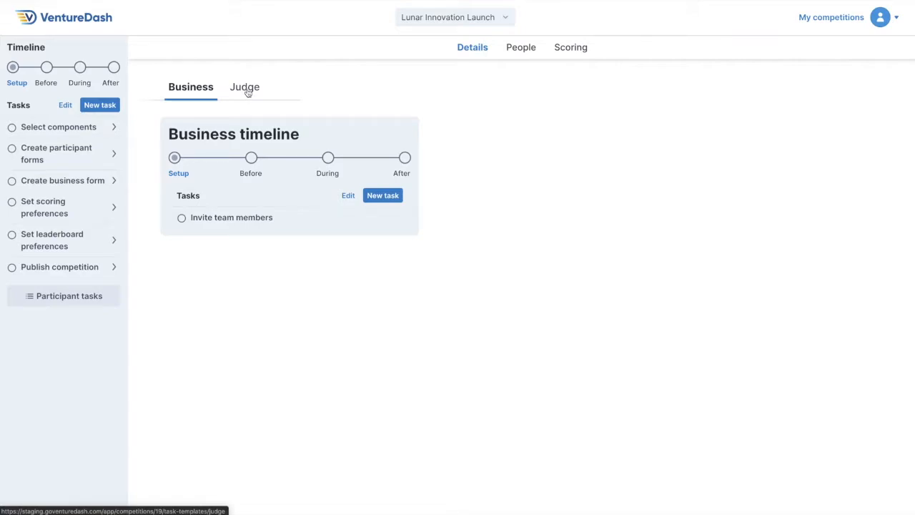
pyautogui.click(251, 159)
pyautogui.click(328, 159)
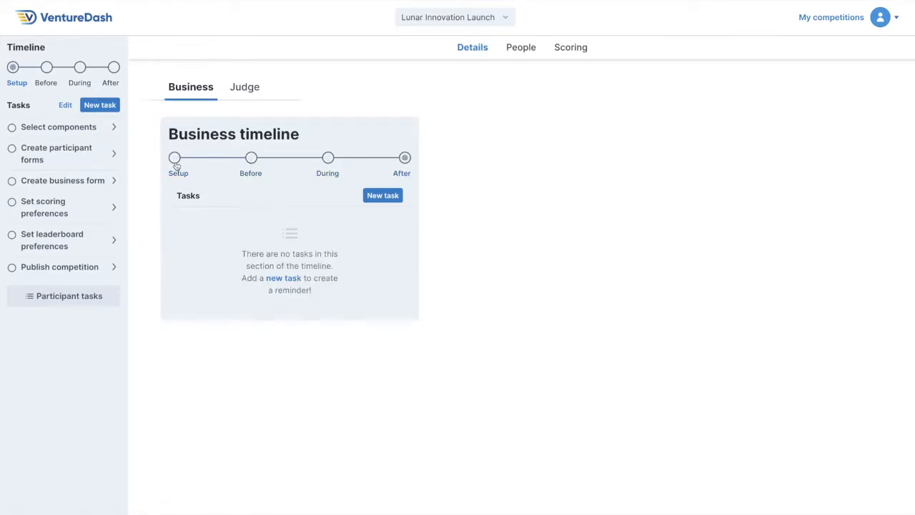
pyautogui.click(176, 162)
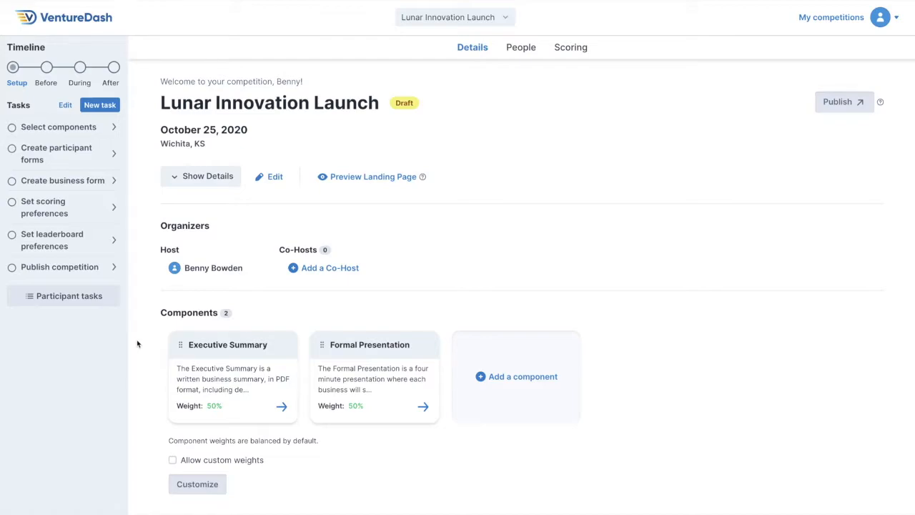
# Open the Executive Summary component and review its description, guidelines, attachment requirement and deadline settings.
pyautogui.click(276, 406)
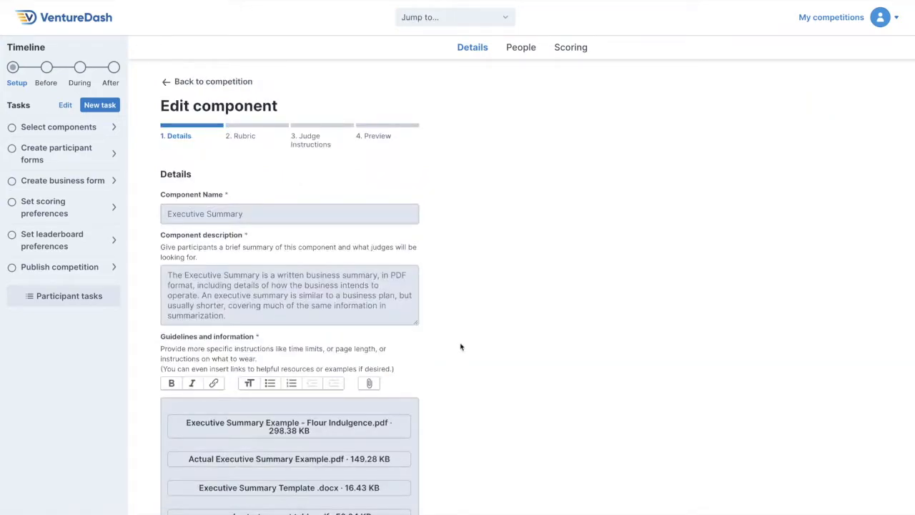
pyautogui.scroll(-5, 460, 347)
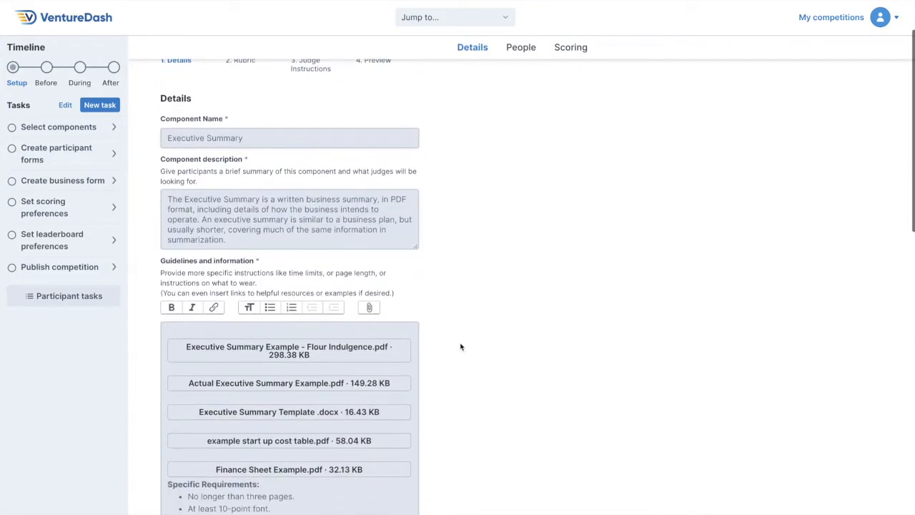
pyautogui.scroll(-6, 460, 347)
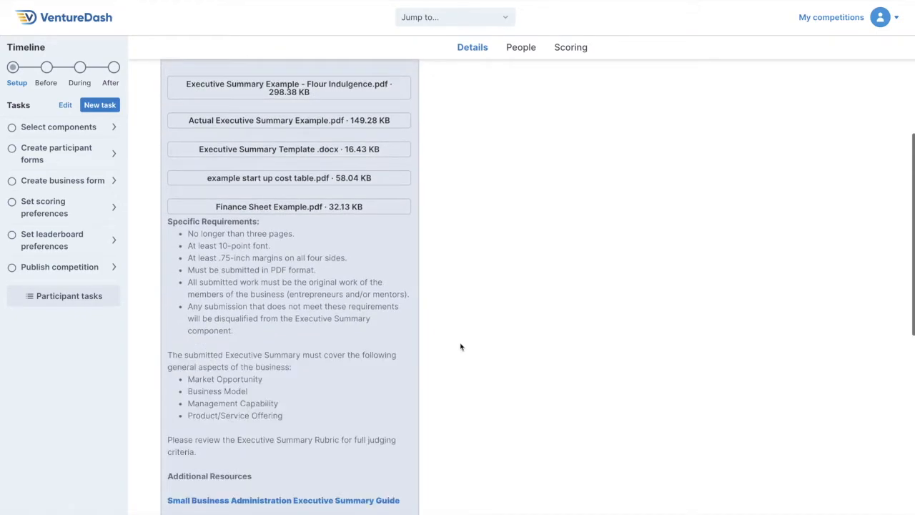
pyautogui.scroll(-3, 461, 347)
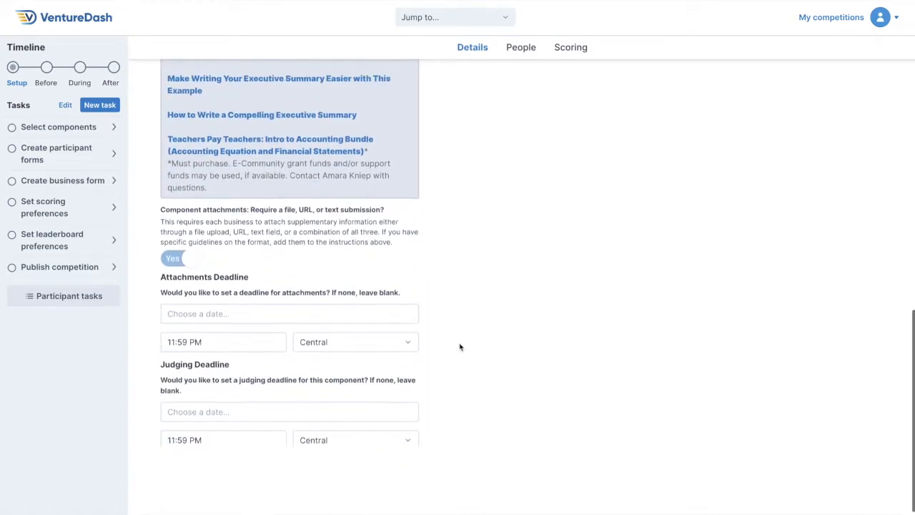
pyautogui.scroll(14, 461, 347)
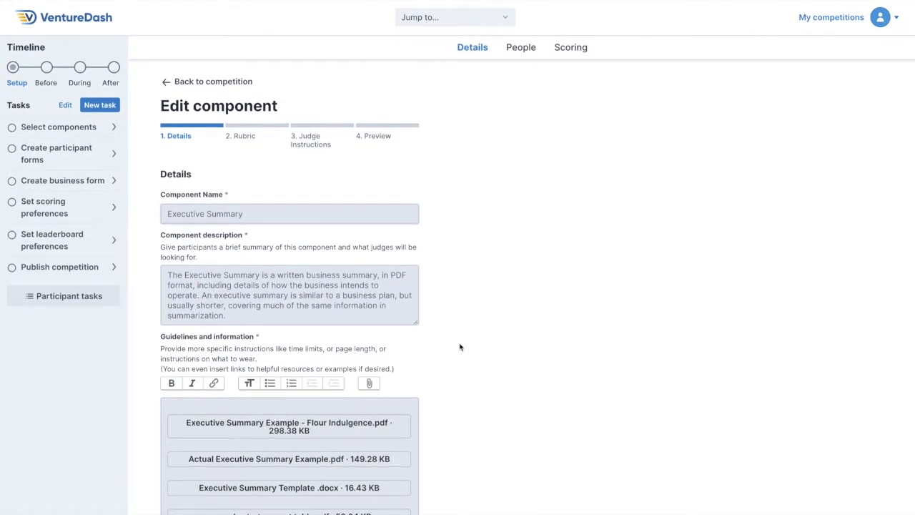
pyautogui.scroll(-14, 460, 347)
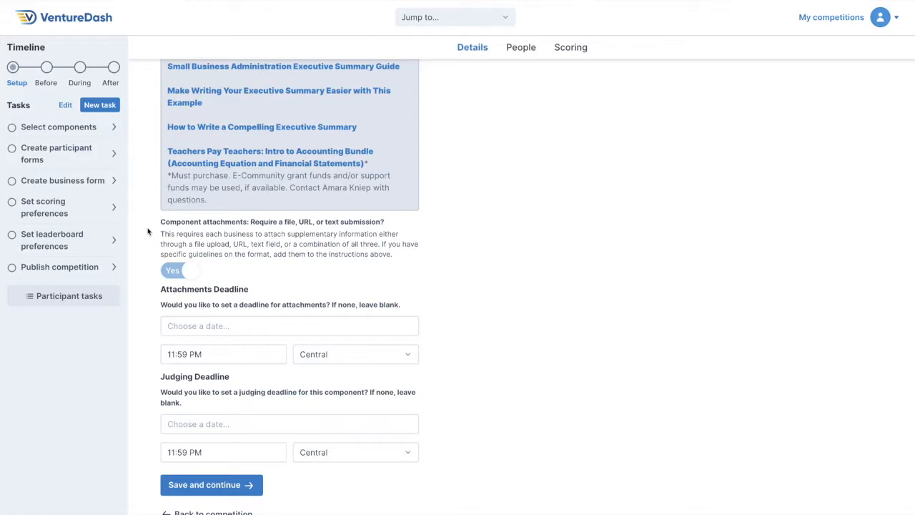
pyautogui.scroll(-1, 148, 231)
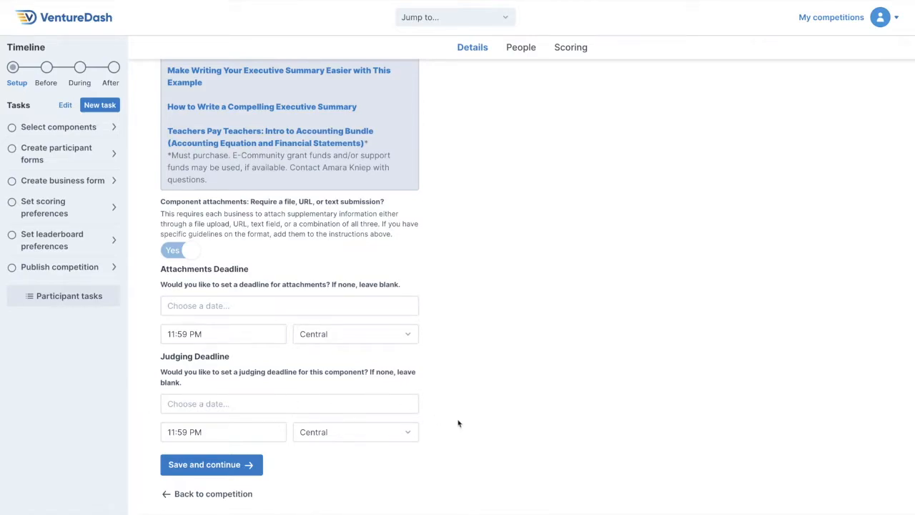
# Save the Executive Summary component's details and review the criteria and ratings in its rubric.
pyautogui.click(236, 464)
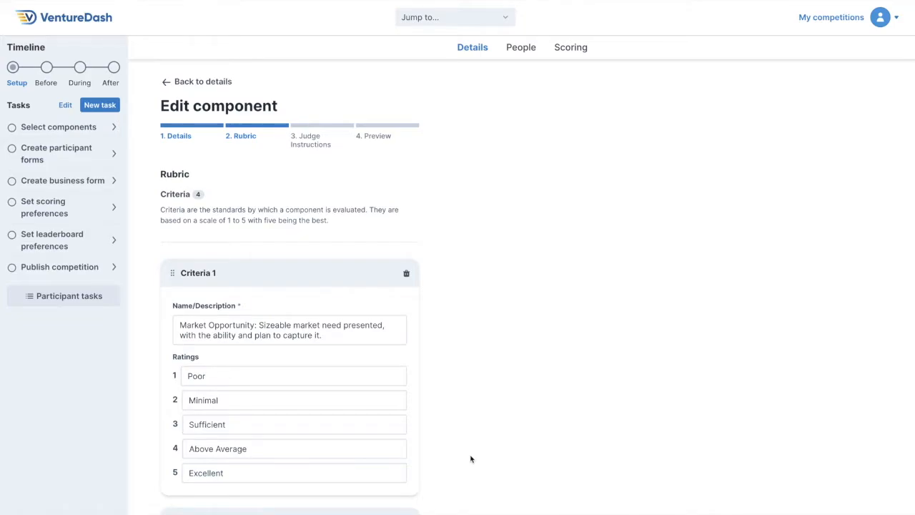
pyautogui.scroll(-2, 471, 458)
pyautogui.scroll(-13, 470, 458)
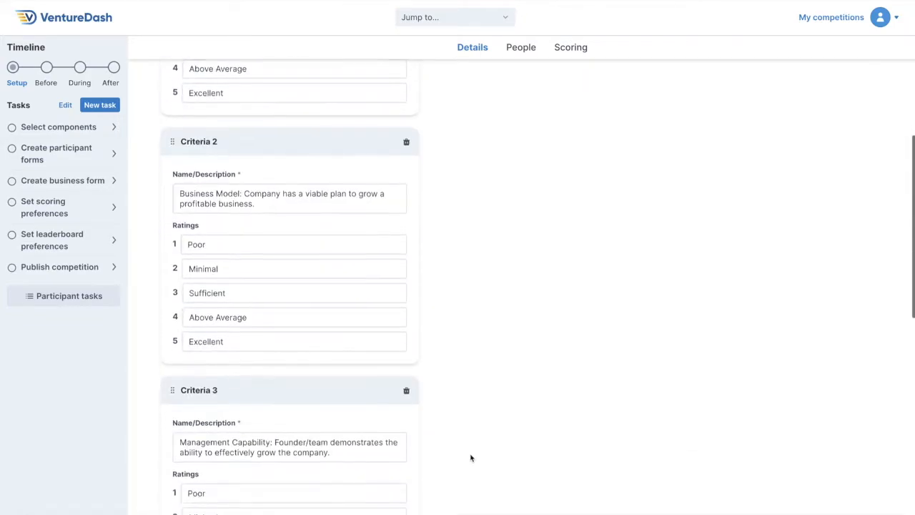
pyautogui.scroll(15, 471, 458)
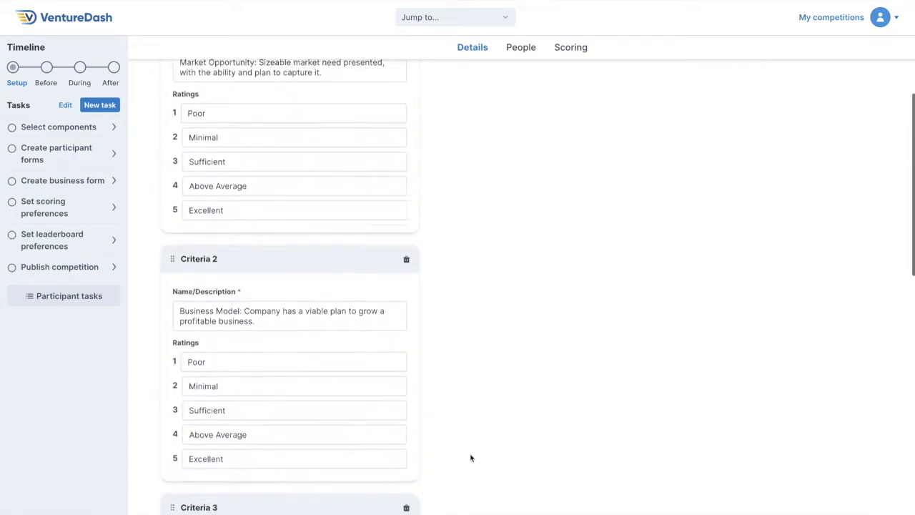
pyautogui.scroll(-18, 470, 459)
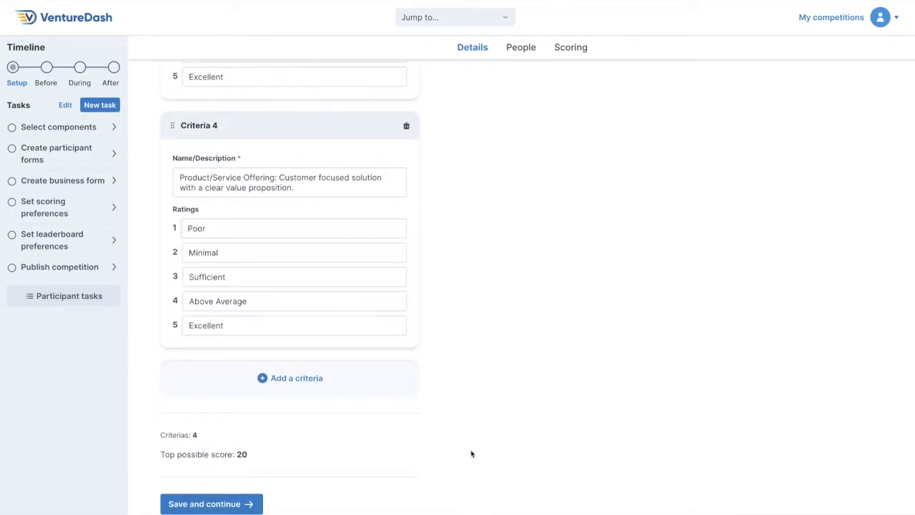
# Inspect the blank form for a new rubric criterion, discard it, and review the existing criteria and top possible score.
pyautogui.click(347, 377)
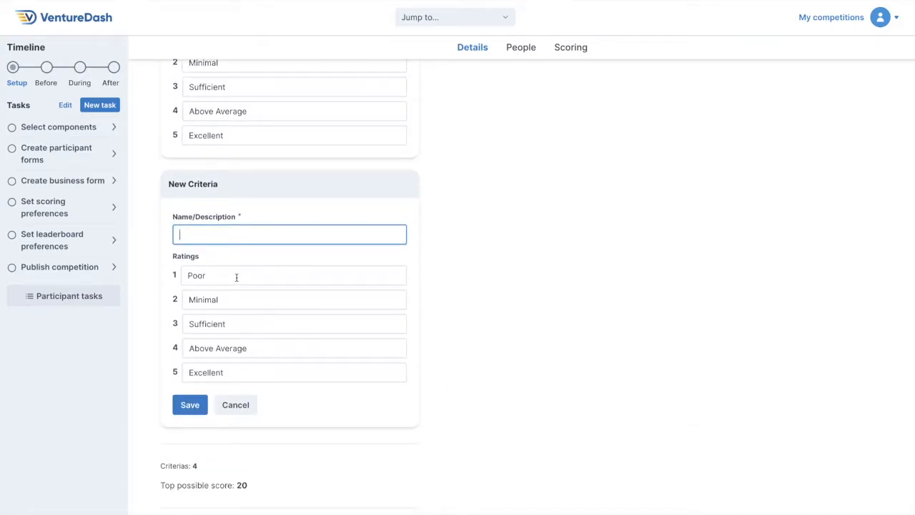
pyautogui.click(238, 405)
pyautogui.scroll(8, 504, 363)
pyautogui.scroll(5, 504, 362)
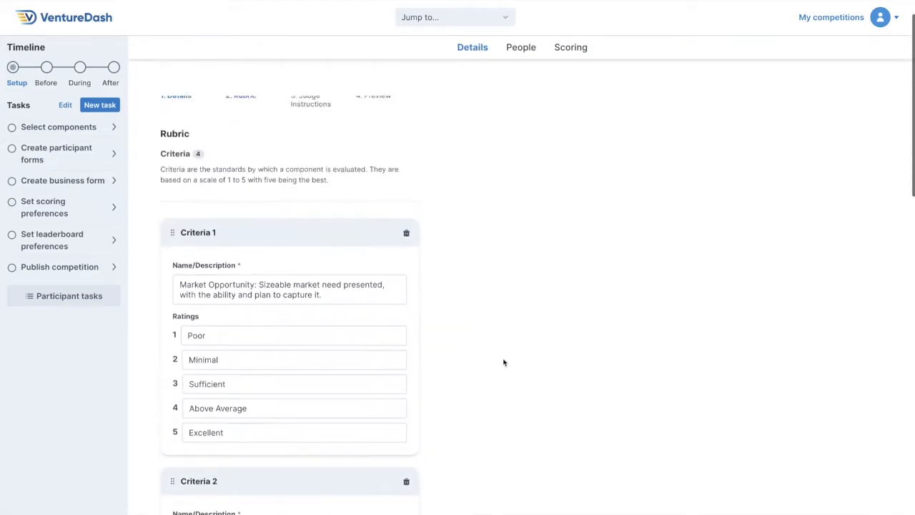
pyautogui.scroll(-13, 504, 363)
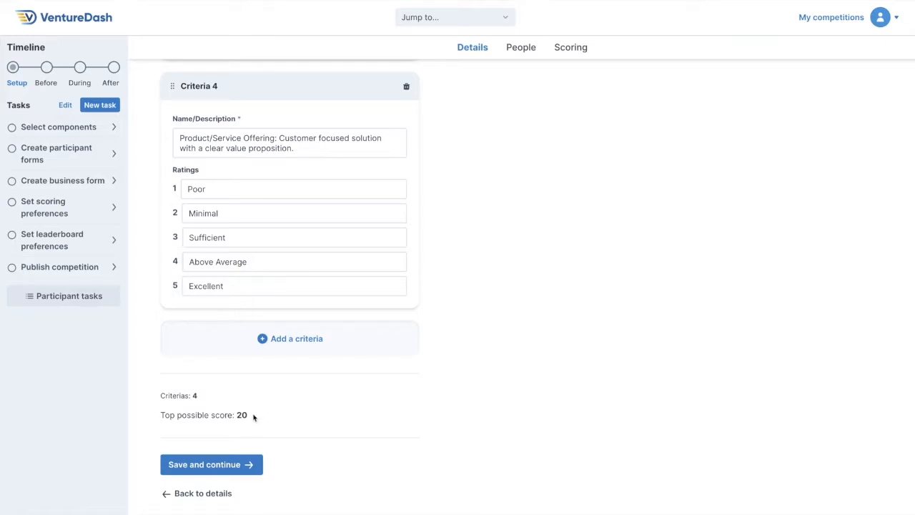
# Save the Executive Summary rubric and read through the component's judge instructions.
pyautogui.click(250, 463)
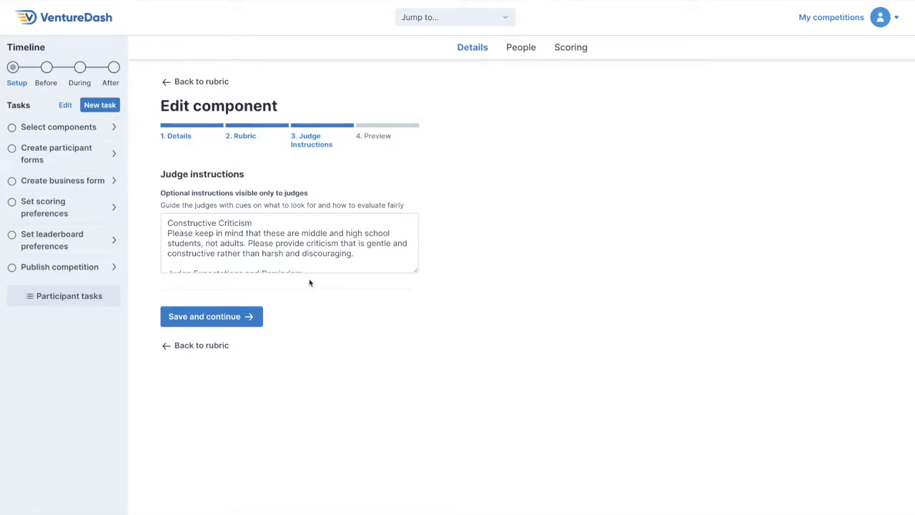
pyautogui.scroll(-5, 311, 251)
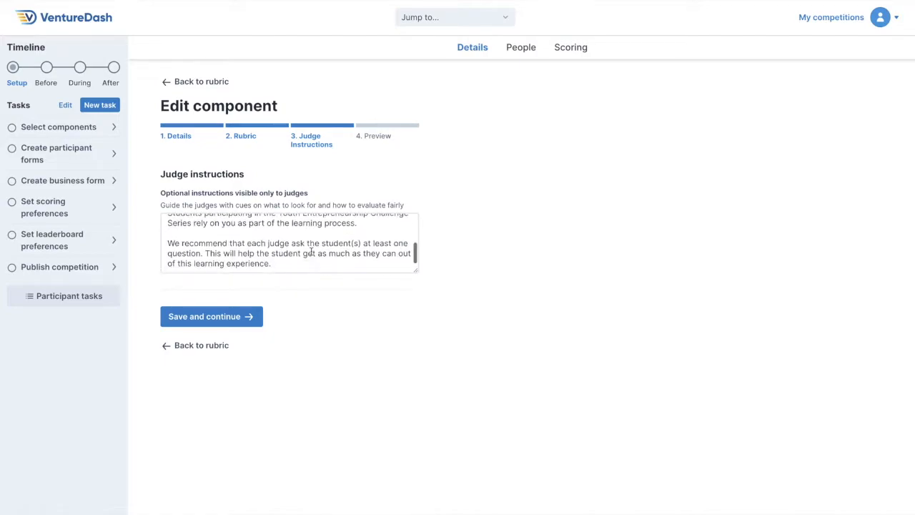
pyautogui.scroll(5, 311, 252)
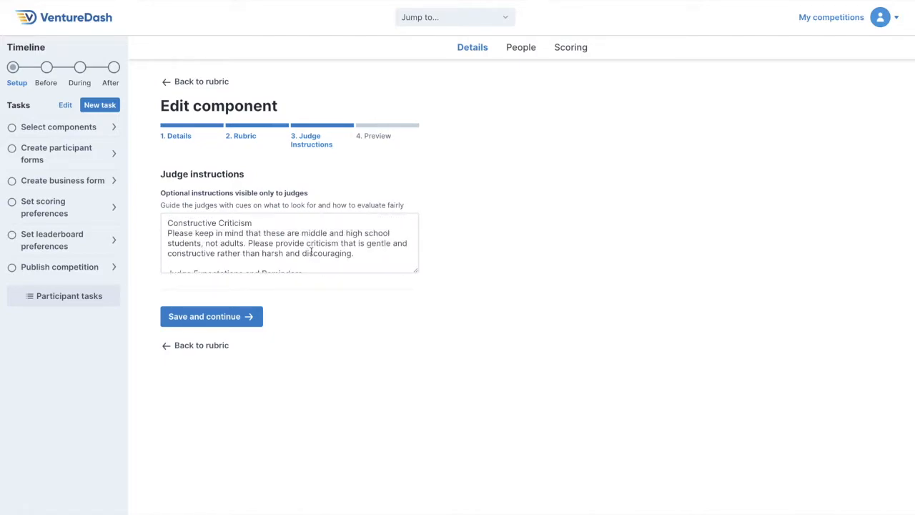
# Save the judge instructions, review the Executive Summary rubric preview, and finish editing the component.
pyautogui.click(251, 319)
pyautogui.scroll(-10, 251, 322)
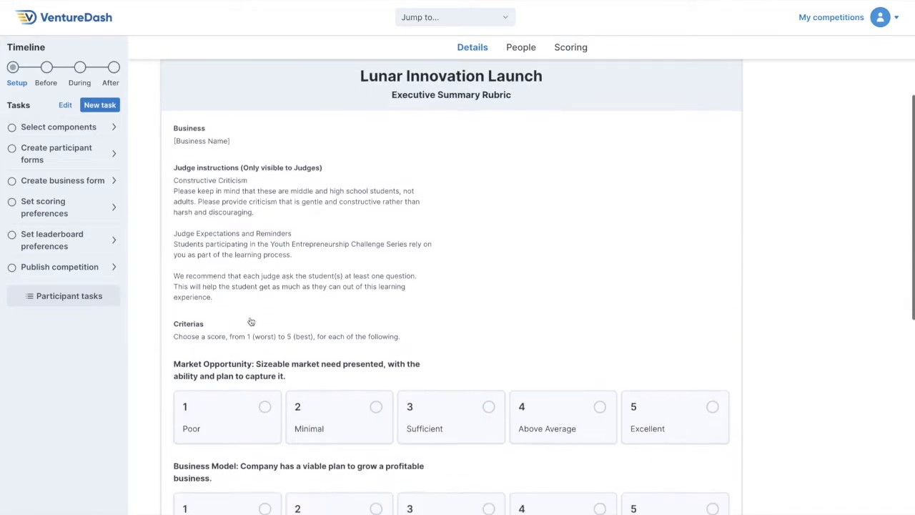
pyautogui.scroll(-3, 251, 321)
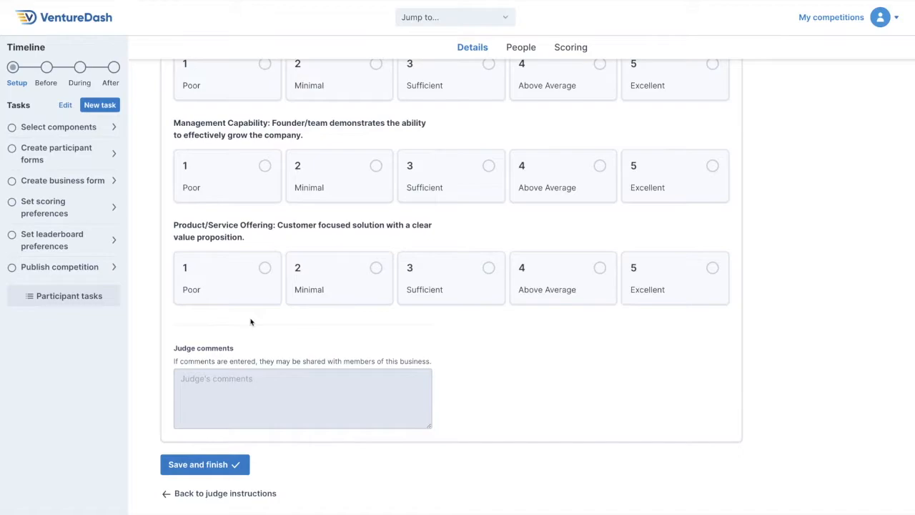
pyautogui.click(236, 464)
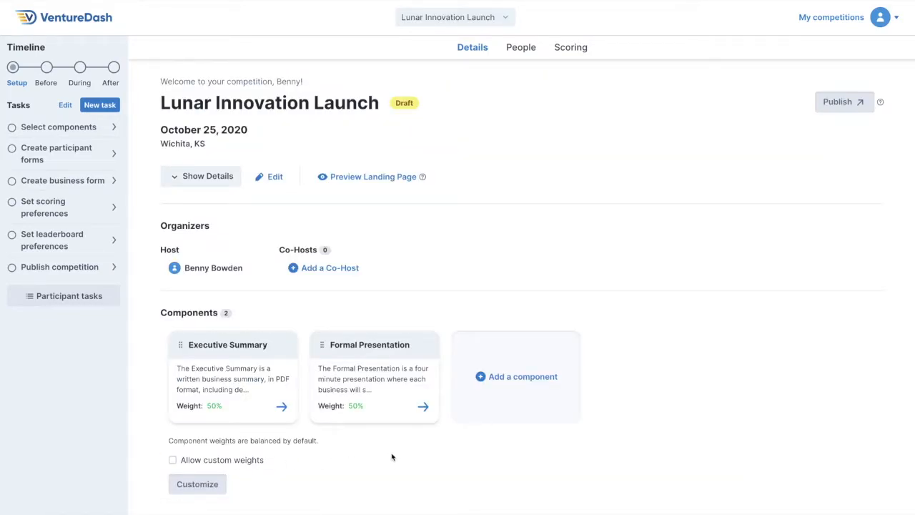
# Browse the available component templates and add a blank Custom Component to the competition.
pyautogui.click(516, 405)
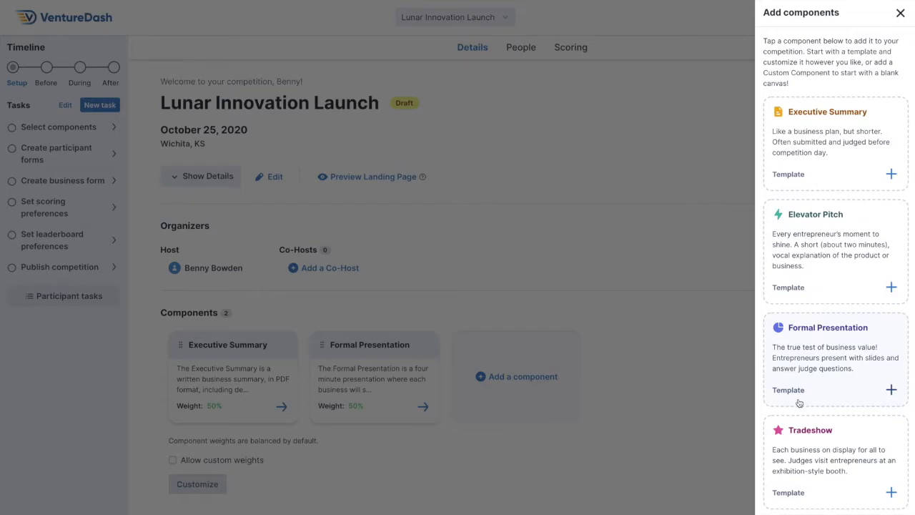
pyautogui.scroll(-3, 800, 402)
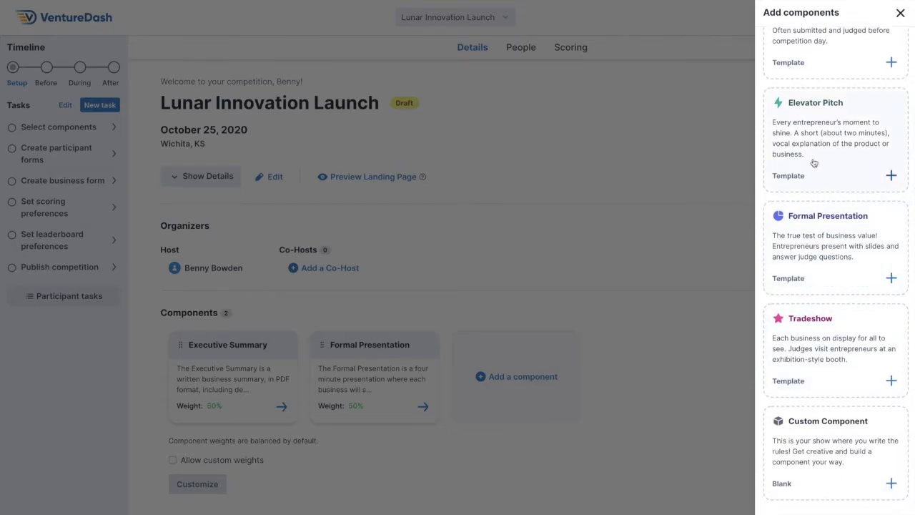
pyautogui.scroll(3, 814, 163)
pyautogui.scroll(-2, 815, 247)
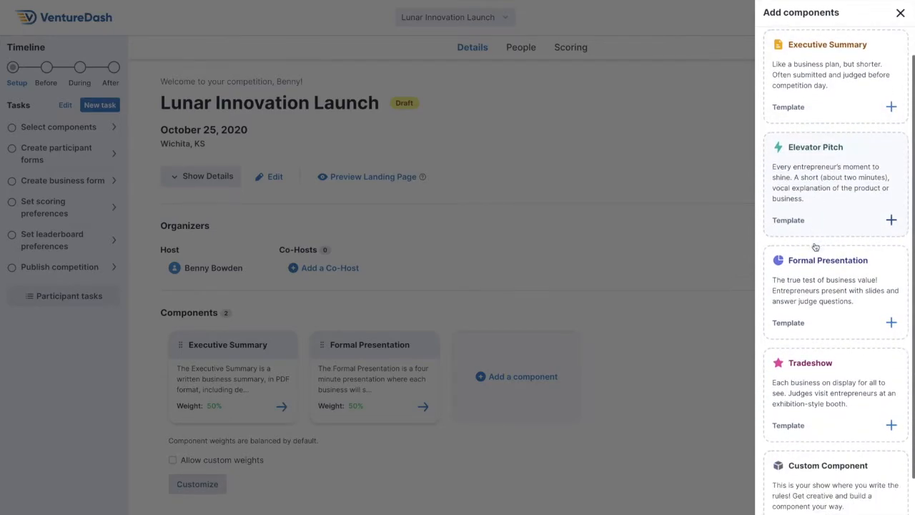
pyautogui.scroll(-1, 815, 247)
pyautogui.scroll(-1, 820, 257)
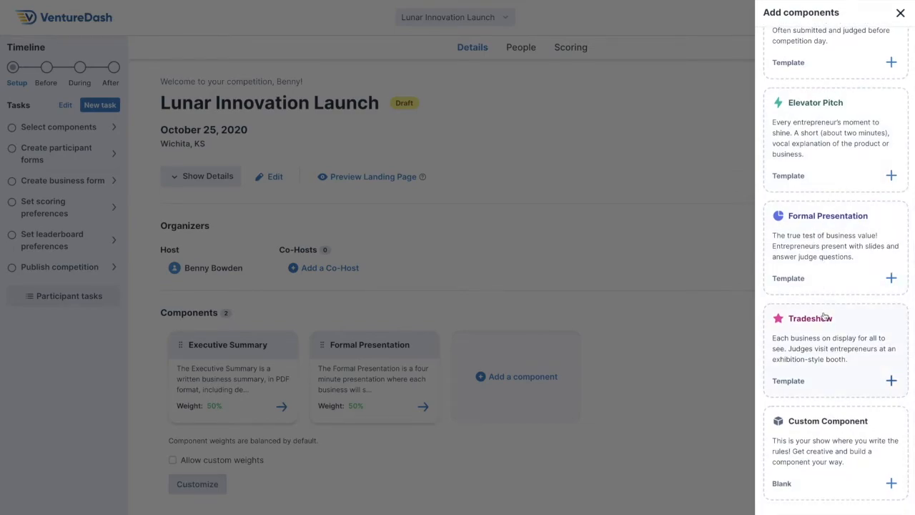
pyautogui.click(821, 452)
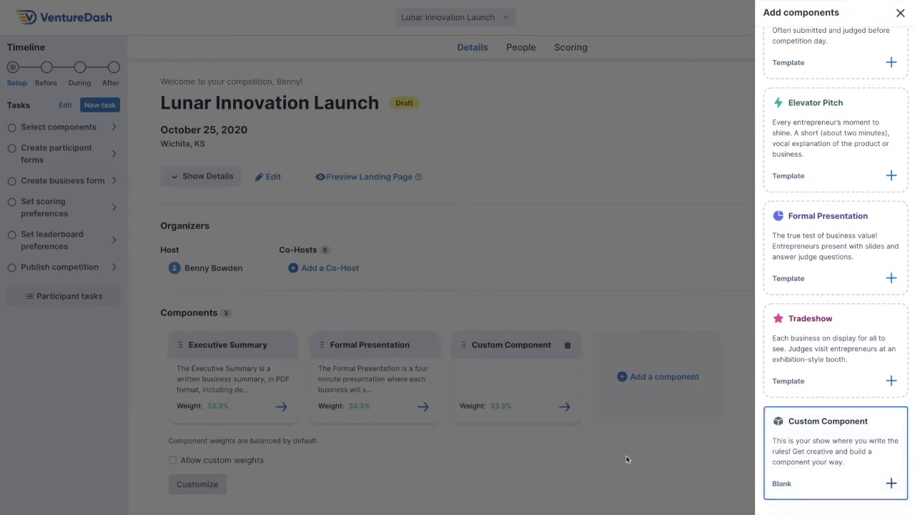
pyautogui.click(627, 459)
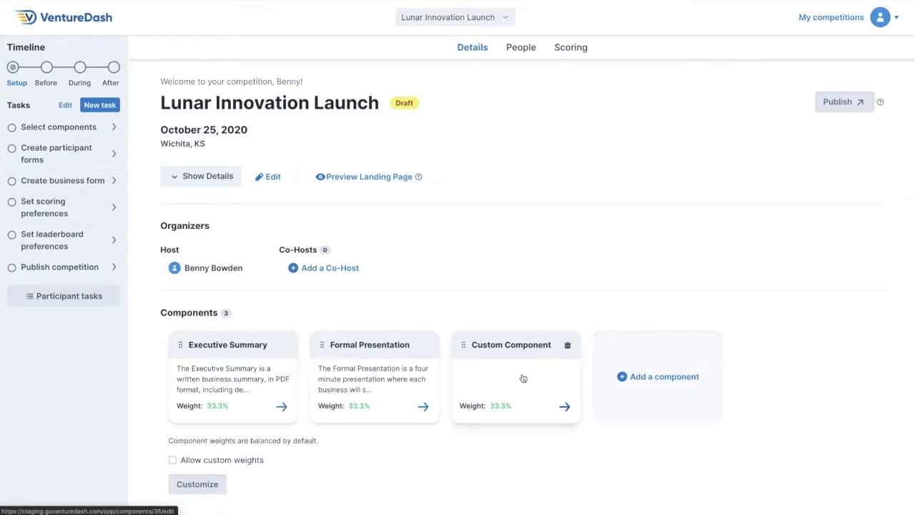
# Delete the Custom Component from the competition.
pyautogui.click(567, 346)
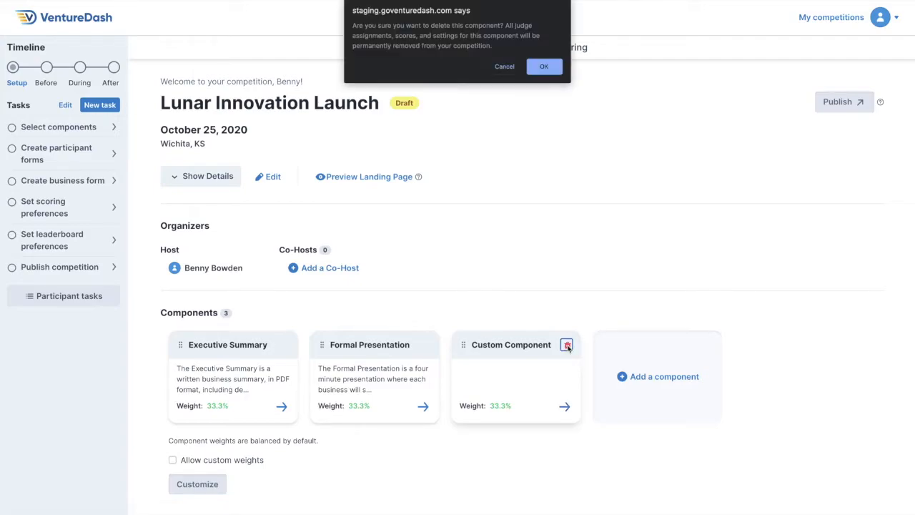
pyautogui.click(549, 67)
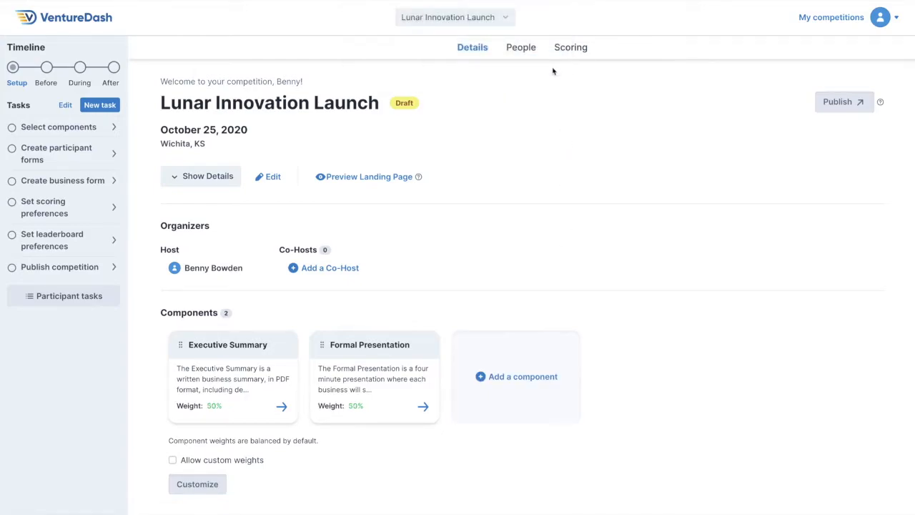
# Allow custom component weights and save both Executive Summary and Formal Presentation at 50%.
pyautogui.click(218, 461)
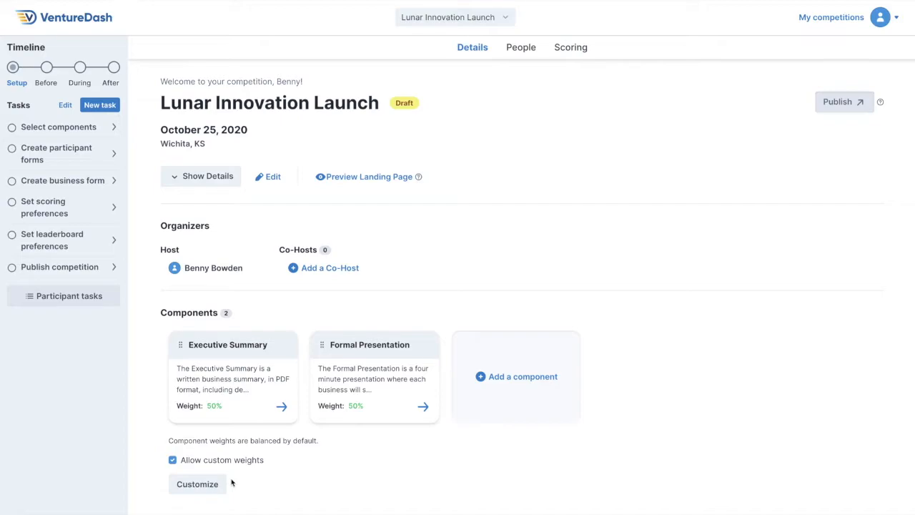
pyautogui.click(213, 484)
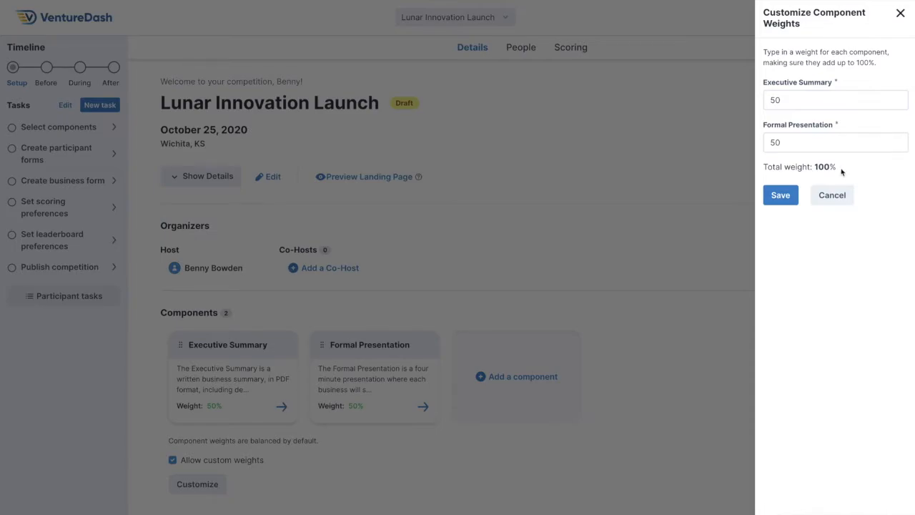
pyautogui.click(783, 195)
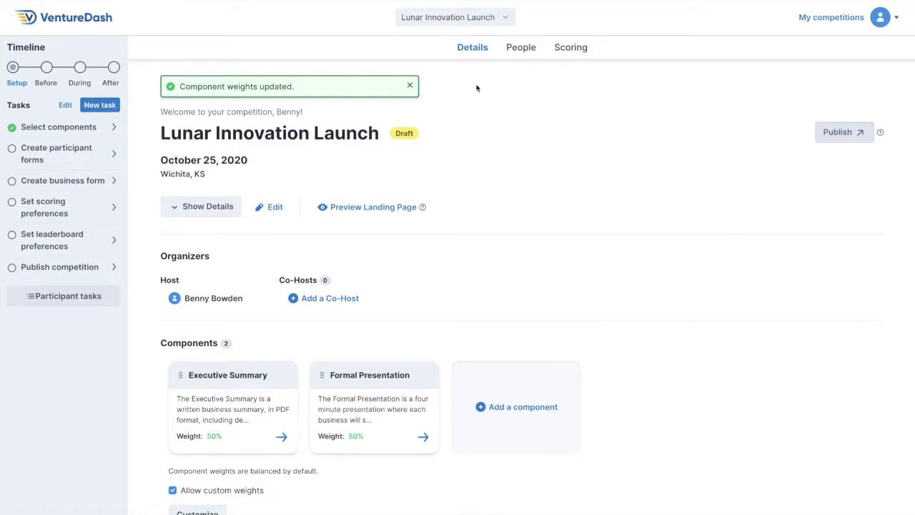
# Open the entrepreneur sign-up form from the competition's people forms and review its default questions.
pyautogui.click(516, 50)
pyautogui.click(316, 90)
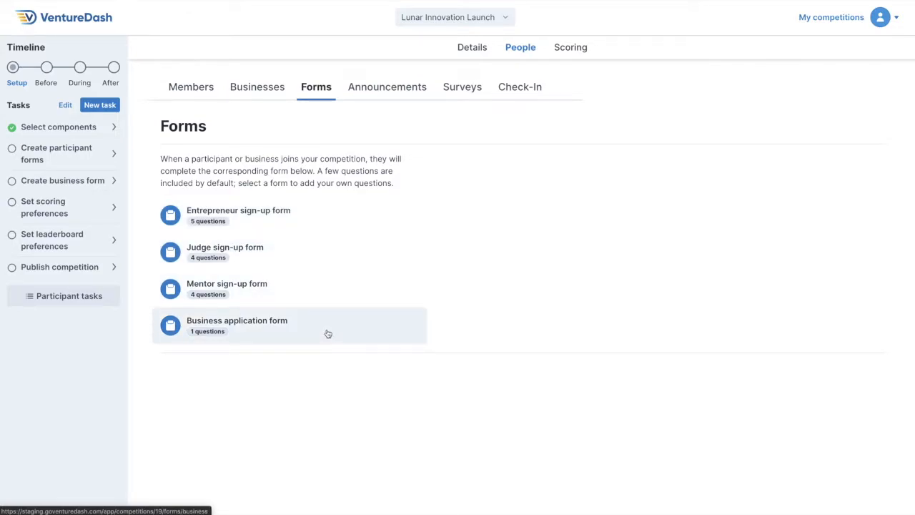
pyautogui.click(328, 224)
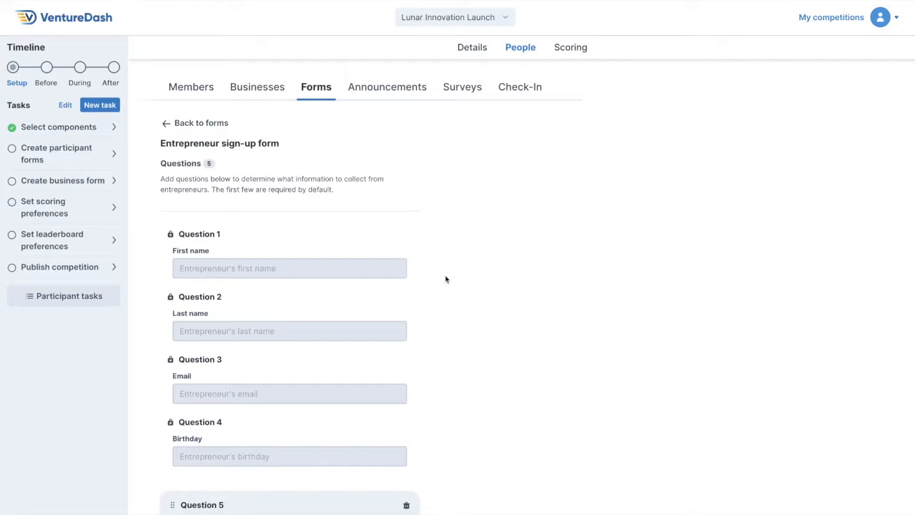
pyautogui.scroll(-4, 445, 279)
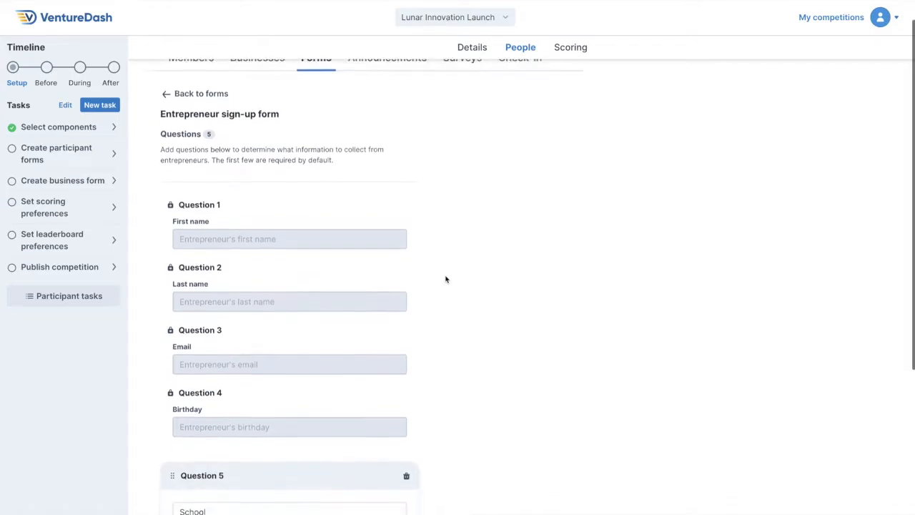
pyautogui.scroll(-1, 445, 279)
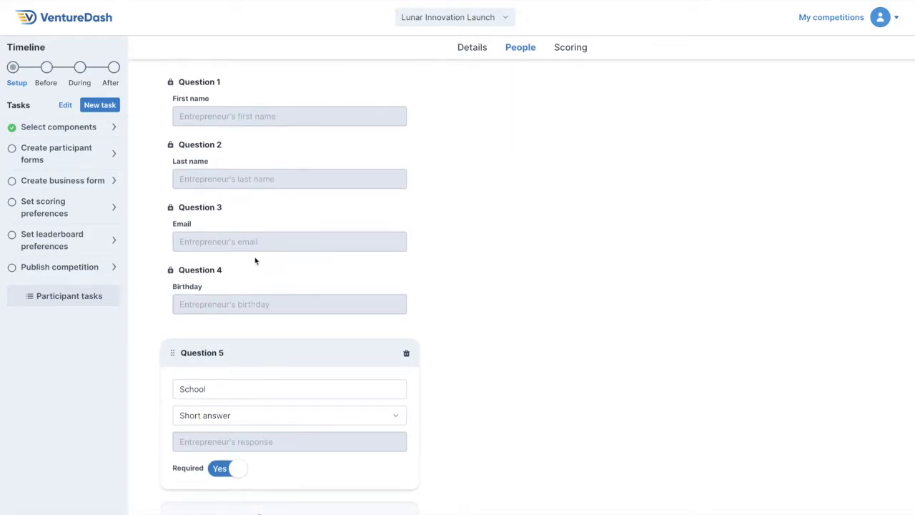
pyautogui.scroll(-3, 469, 354)
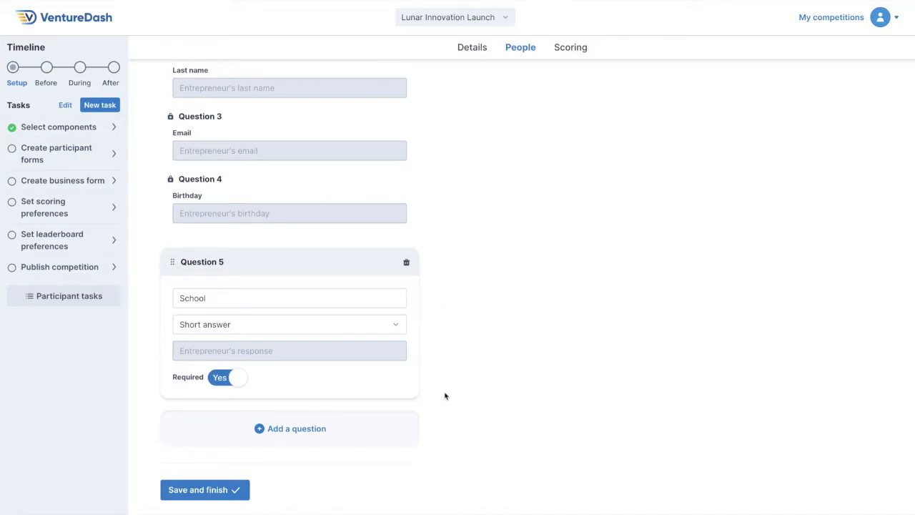
# Start a new question on the entrepreneur form and try the Multiple choice, Checkboxes, Paragraph, Date and URL answer types.
pyautogui.click(384, 434)
pyautogui.scroll(-2, 443, 418)
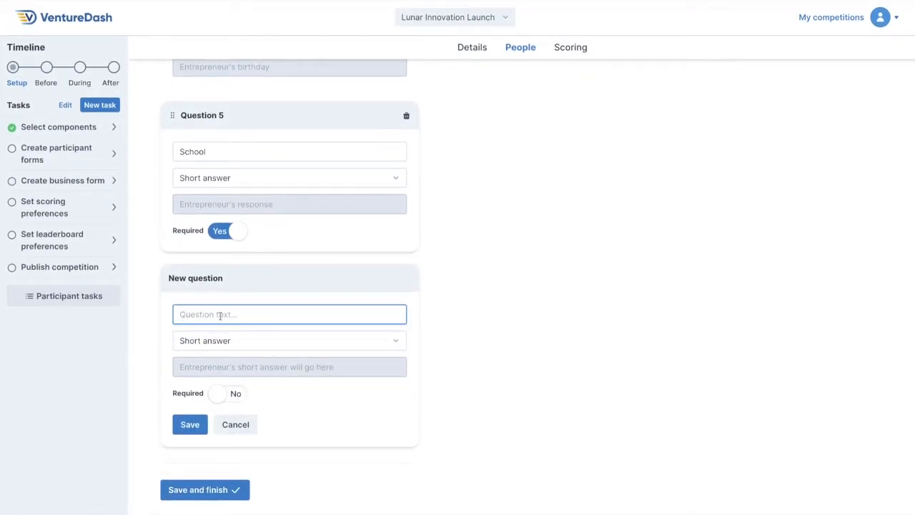
pyautogui.click(276, 346)
pyautogui.click(262, 351)
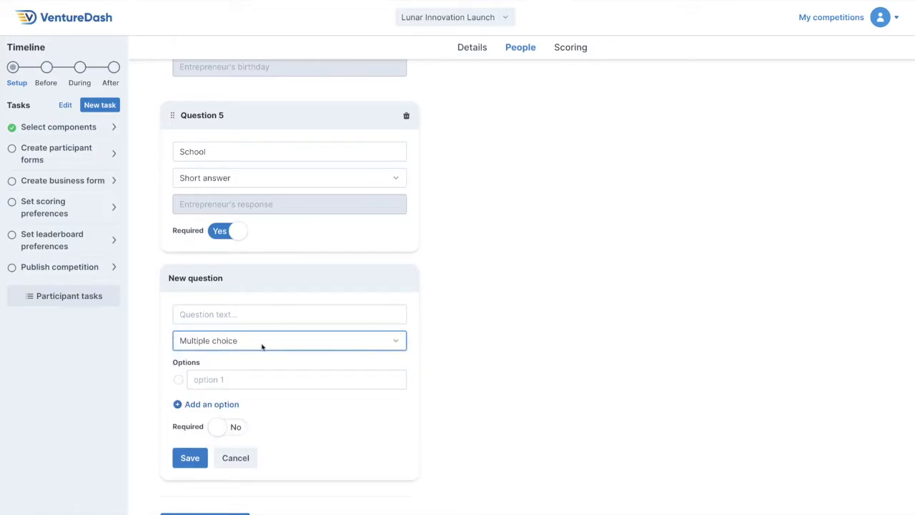
pyautogui.click(263, 341)
pyautogui.click(260, 351)
pyautogui.click(259, 346)
pyautogui.click(256, 351)
pyautogui.click(255, 350)
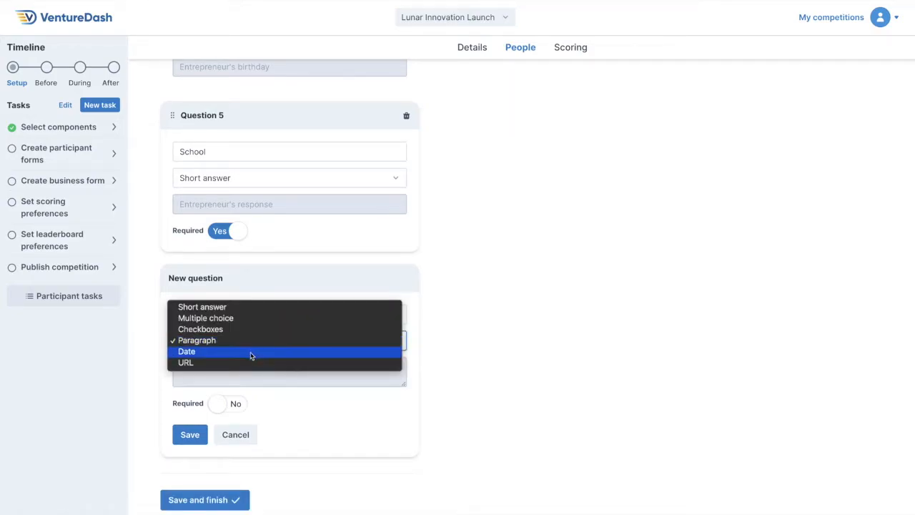
pyautogui.click(250, 356)
pyautogui.click(251, 347)
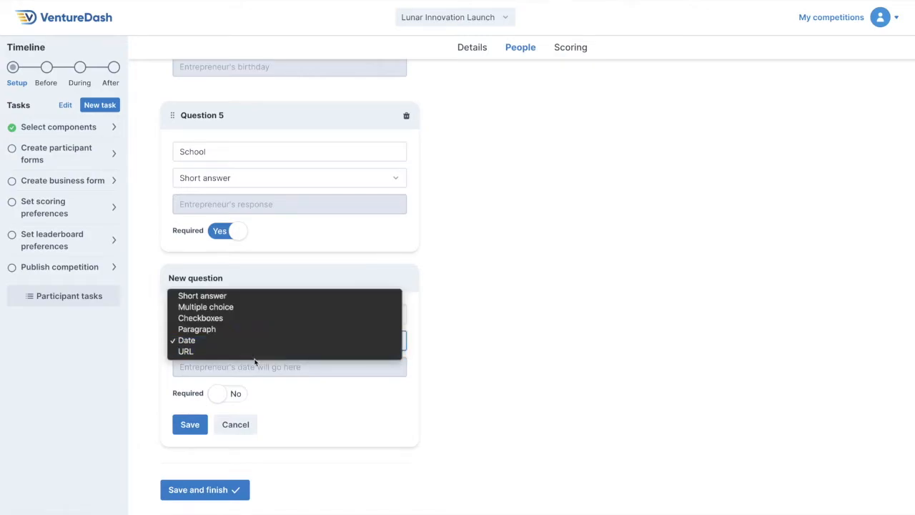
pyautogui.click(256, 357)
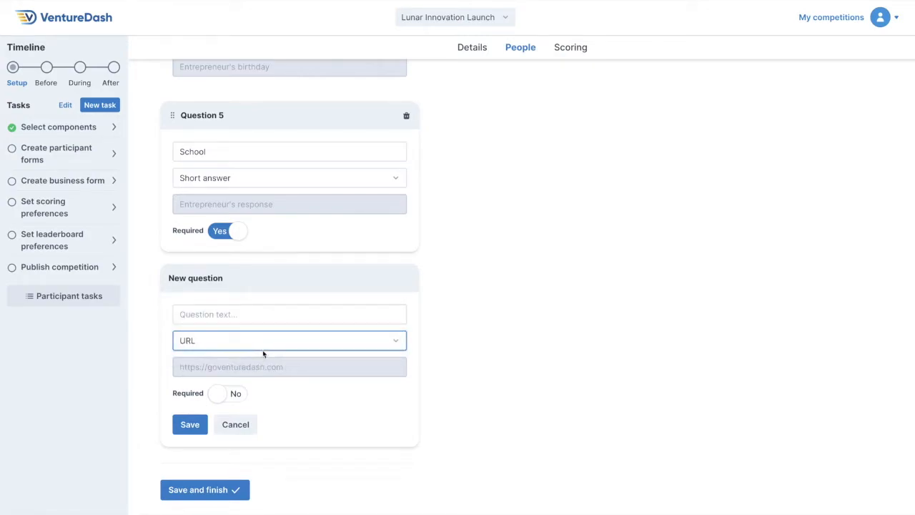
# Switch the new question to Multiple choice, extend it to three options, and discard the question.
pyautogui.click(263, 348)
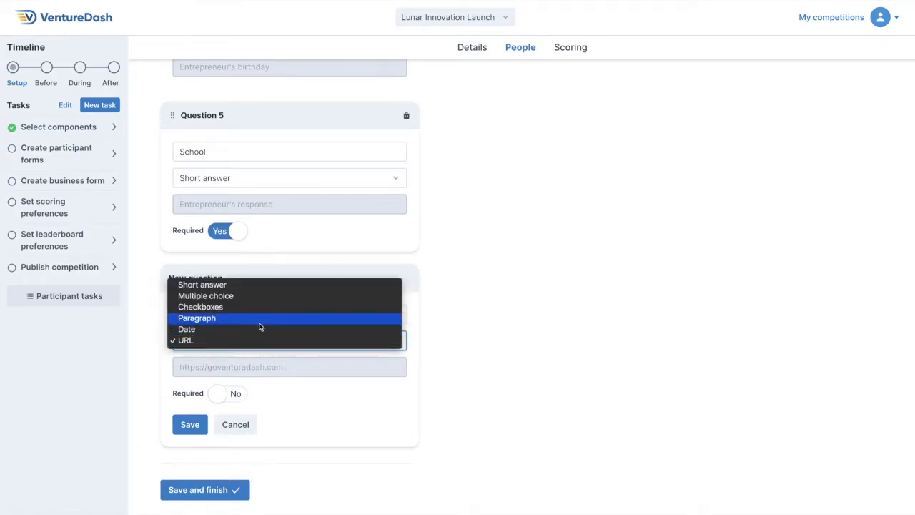
pyautogui.click(254, 297)
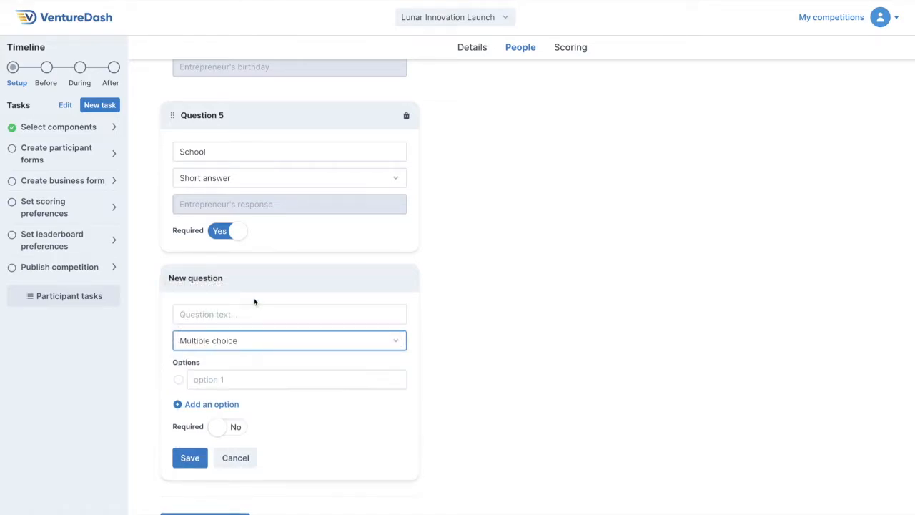
pyautogui.click(186, 405)
pyautogui.click(184, 428)
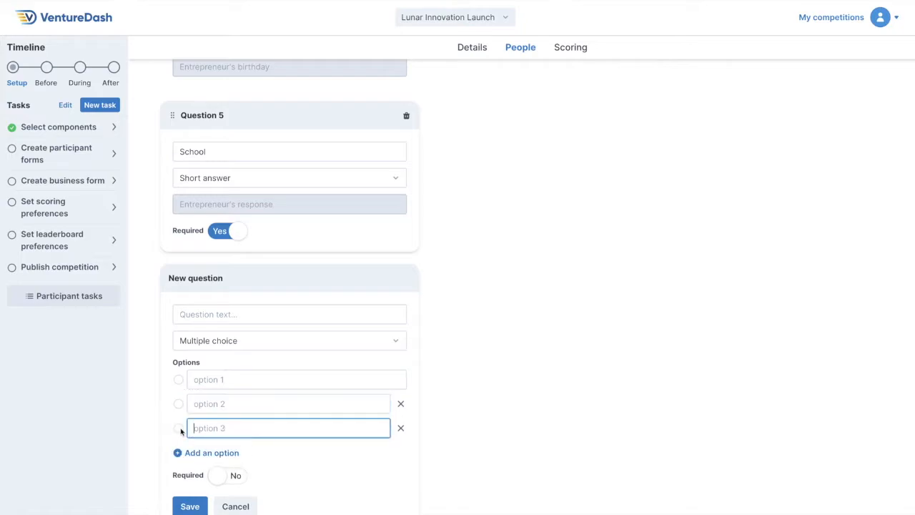
pyautogui.click(240, 381)
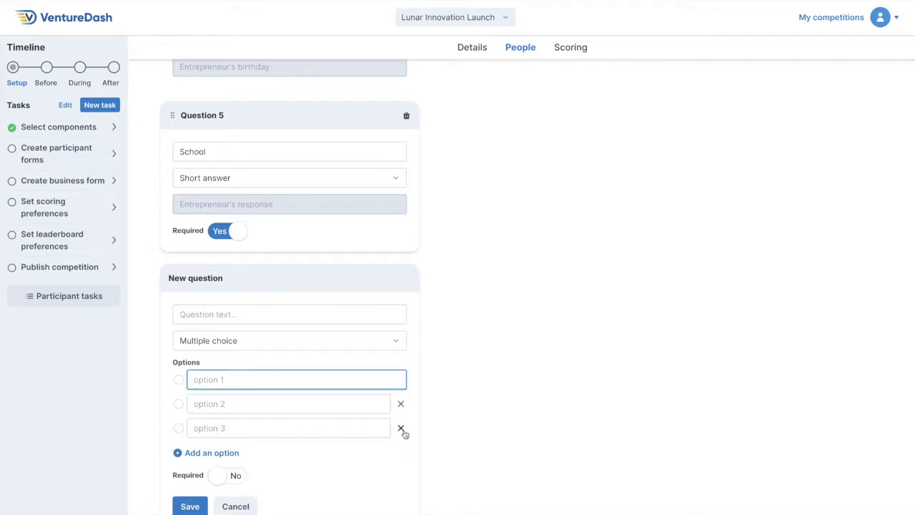
pyautogui.scroll(-2, 419, 433)
pyautogui.click(244, 424)
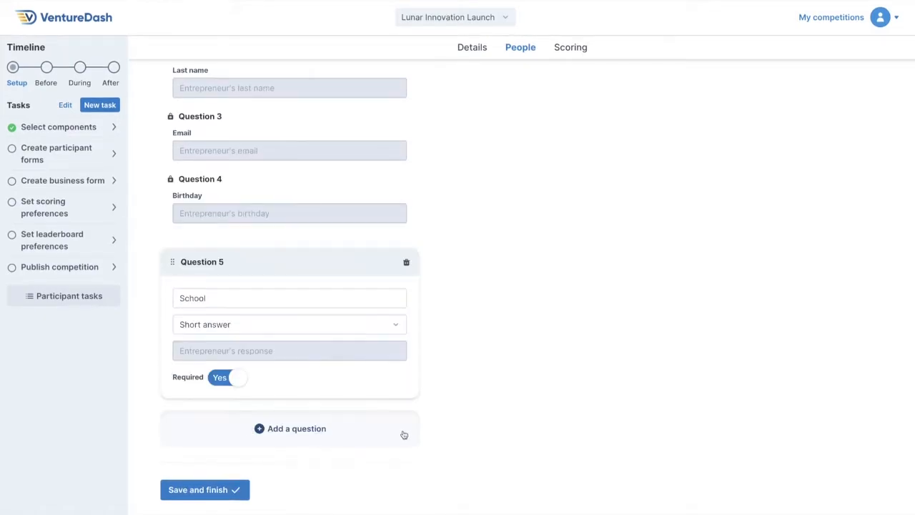
# Review the entrepreneur sign-up form's questions and save it with School as a required short answer.
pyautogui.scroll(1, 455, 388)
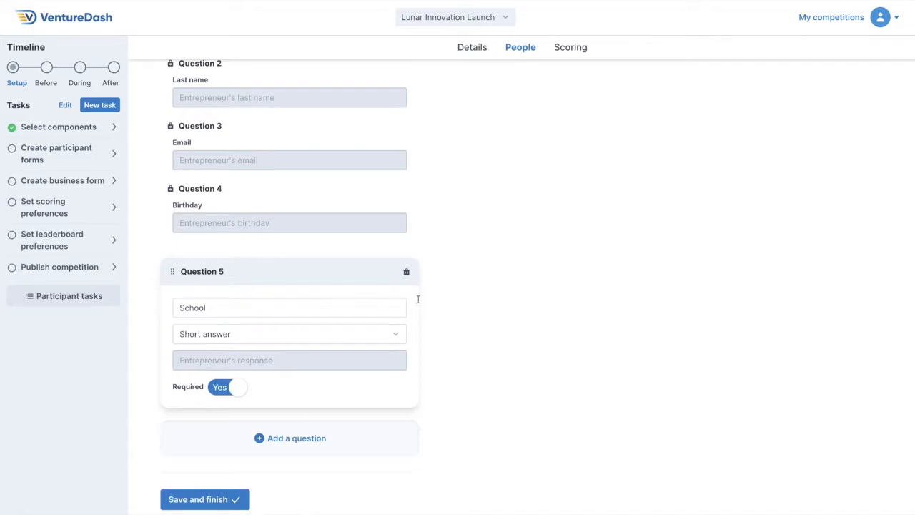
pyautogui.scroll(4, 429, 297)
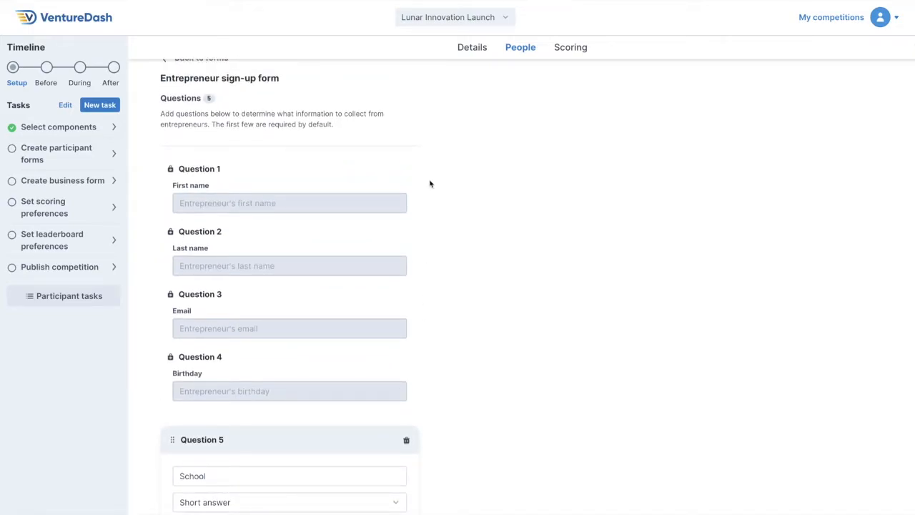
pyautogui.scroll(-4, 430, 183)
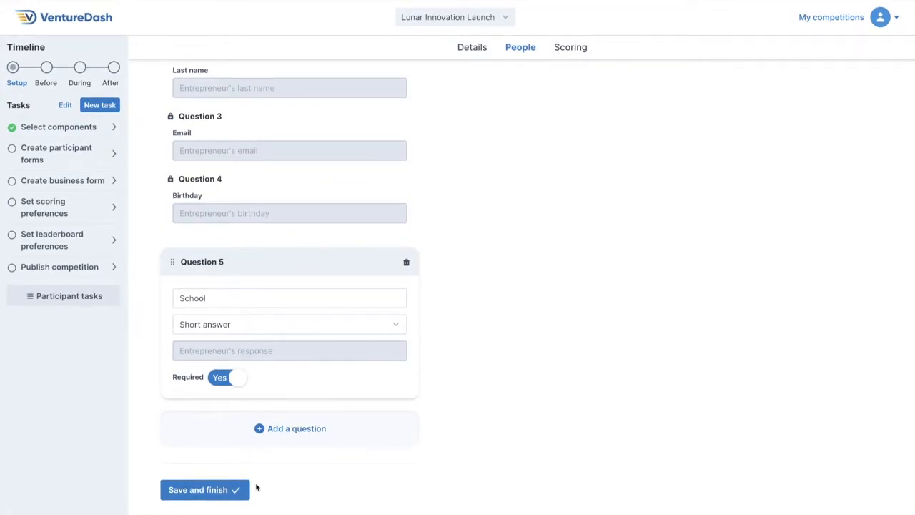
pyautogui.click(242, 490)
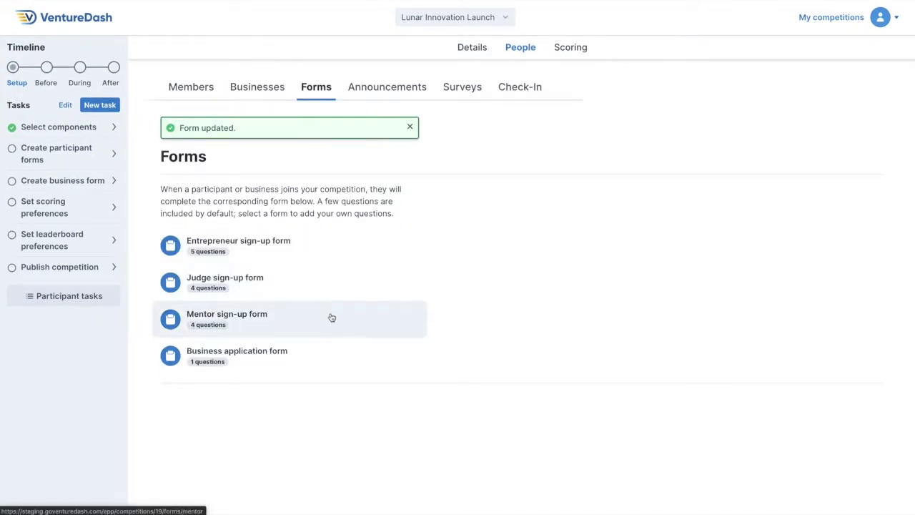
# Review the judge sign-up form and save it with Organization as a required short answer.
pyautogui.click(332, 290)
pyautogui.scroll(-4, 388, 317)
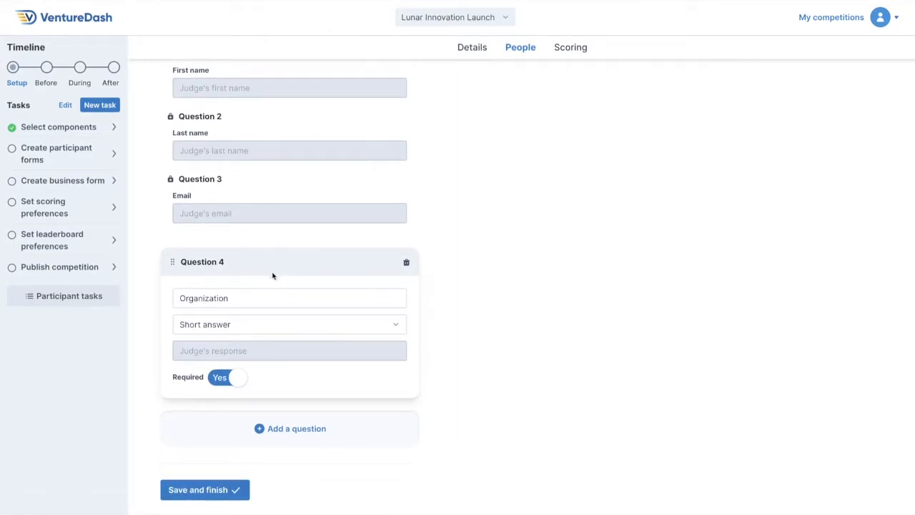
pyautogui.click(230, 488)
# Review and save the mentor sign-up form and the business application form with their existing questions.
pyautogui.click(315, 315)
pyautogui.scroll(-3, 315, 307)
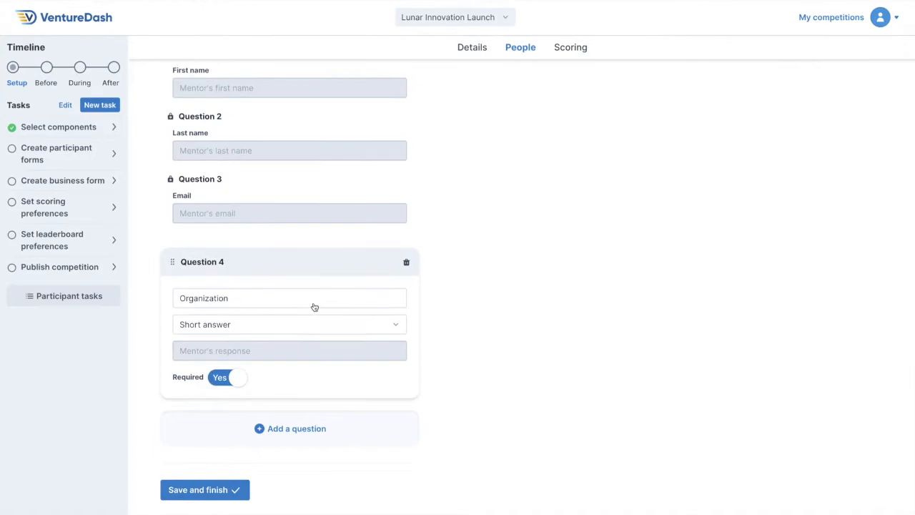
pyautogui.click(239, 491)
pyautogui.click(308, 363)
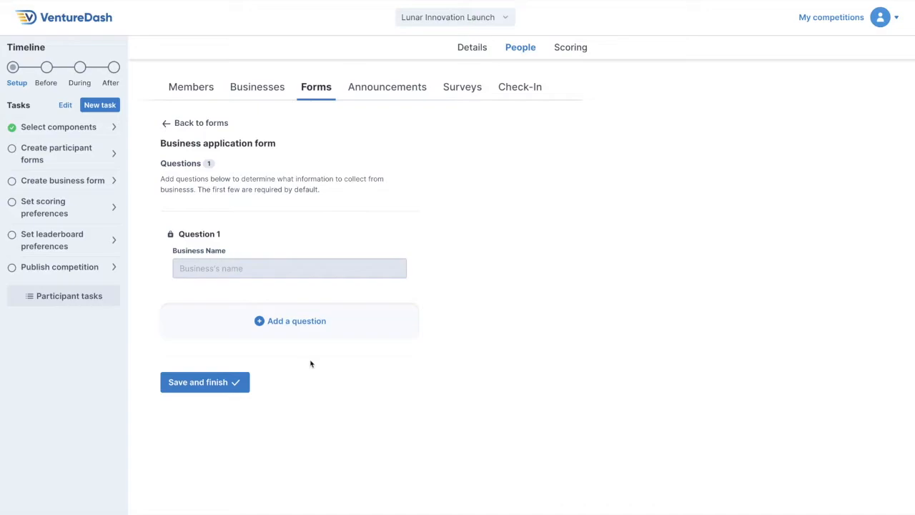
pyautogui.click(237, 382)
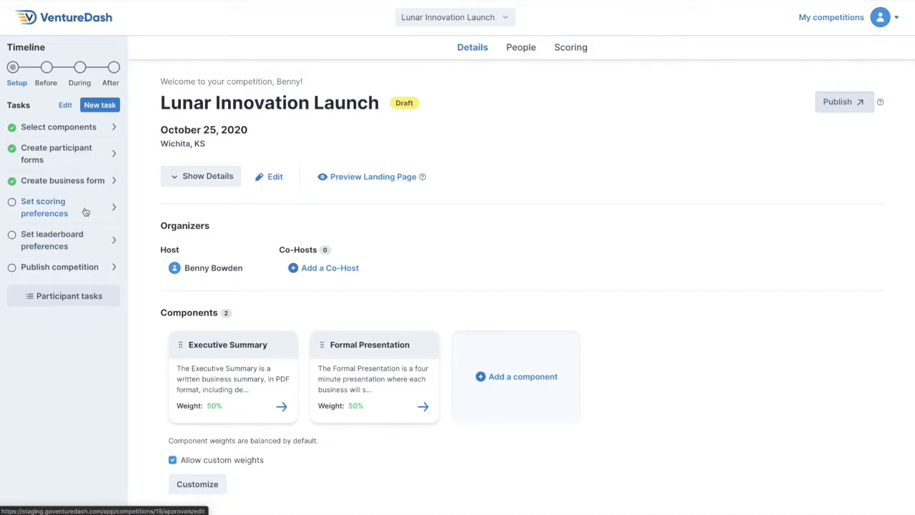
# Save the score approval preferences with detailed scores and judge comments visible to businesses, and mark the scoring preferences task complete.
pyautogui.click(564, 51)
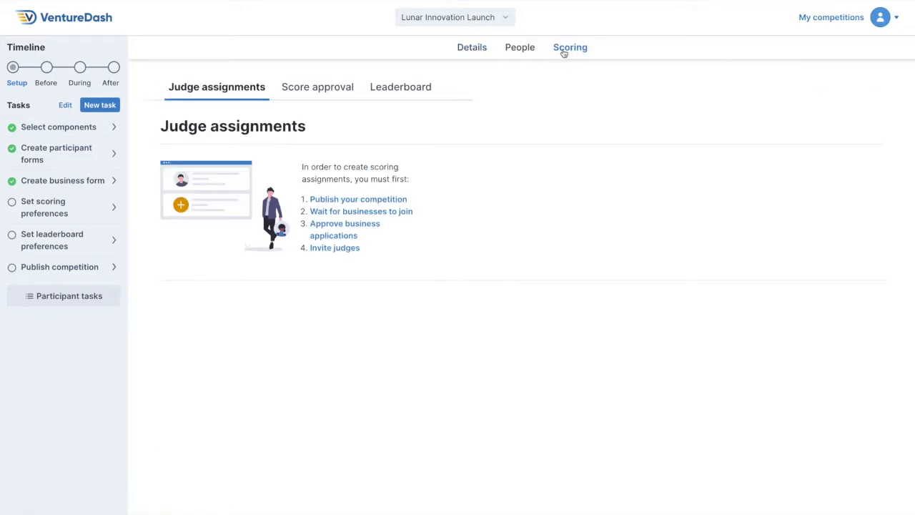
pyautogui.click(331, 90)
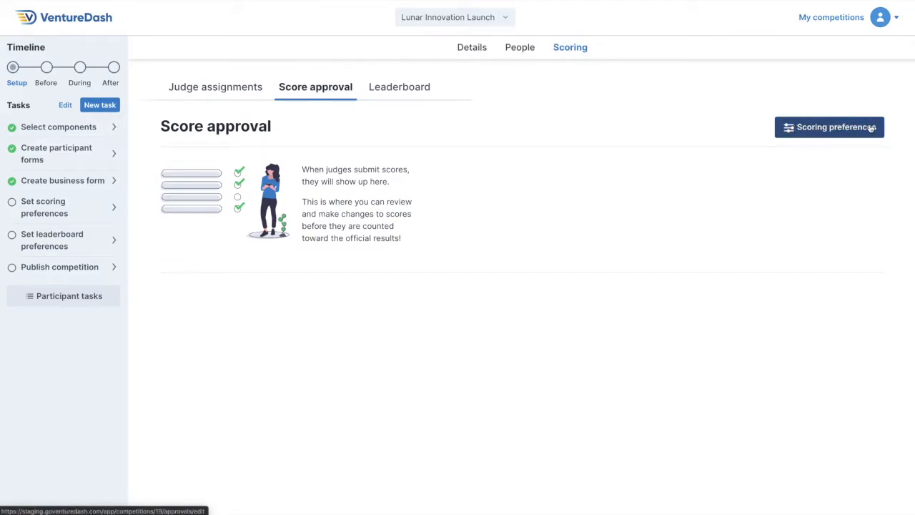
pyautogui.click(872, 127)
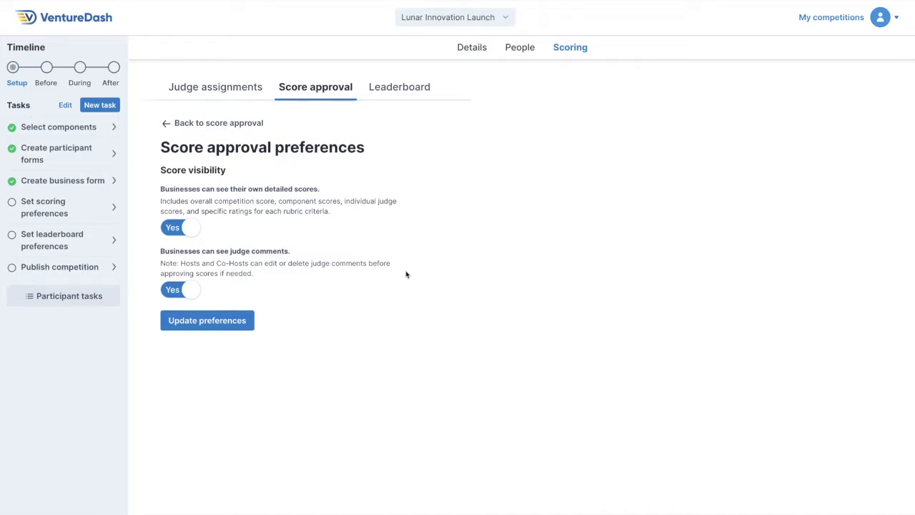
pyautogui.click(192, 231)
pyautogui.click(191, 229)
pyautogui.click(246, 324)
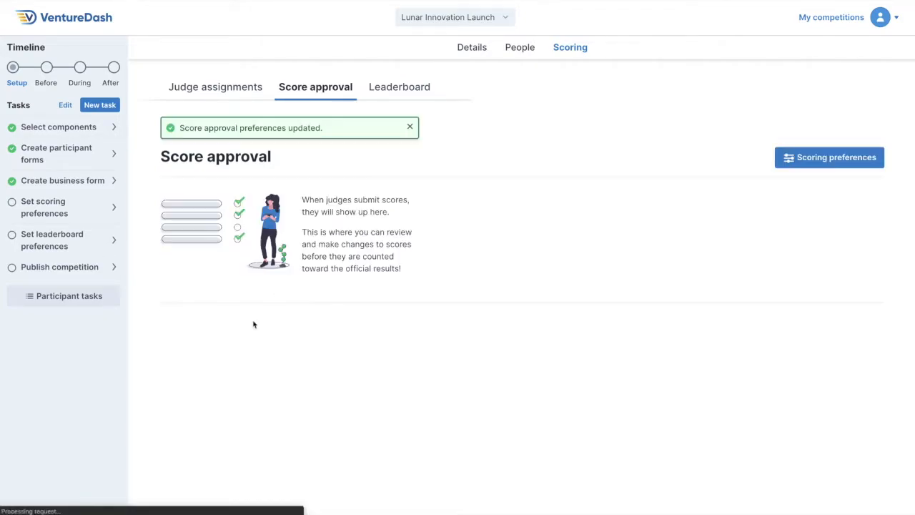
pyautogui.click(12, 205)
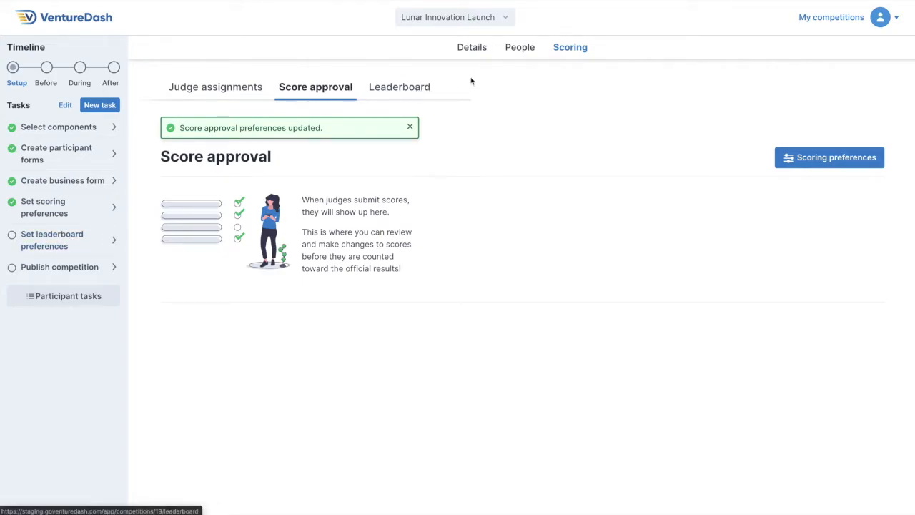
# Turn on divisions in the competition's leaderboard preferences and save the change.
pyautogui.click(405, 87)
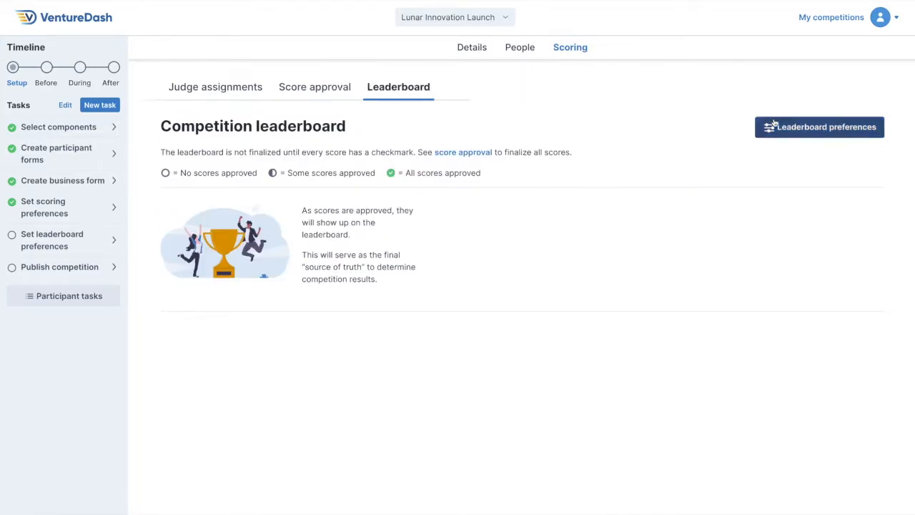
pyautogui.click(819, 129)
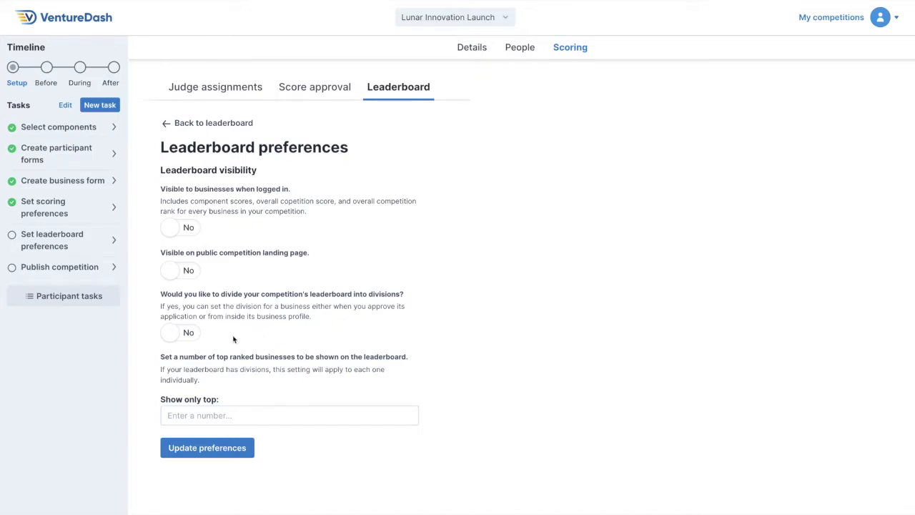
pyautogui.click(179, 337)
pyautogui.click(194, 452)
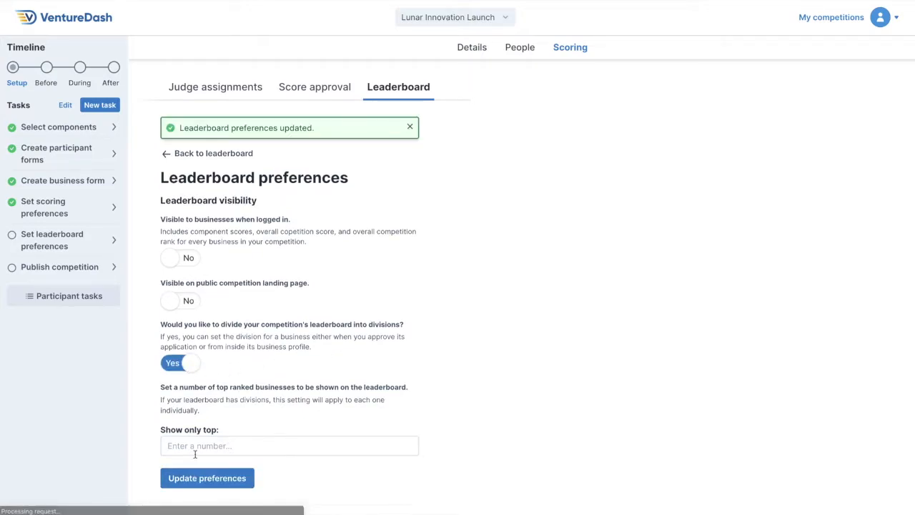
# Add three leaderboard divisions named High School, Middle School and Elementary.
pyautogui.scroll(-1, 480, 374)
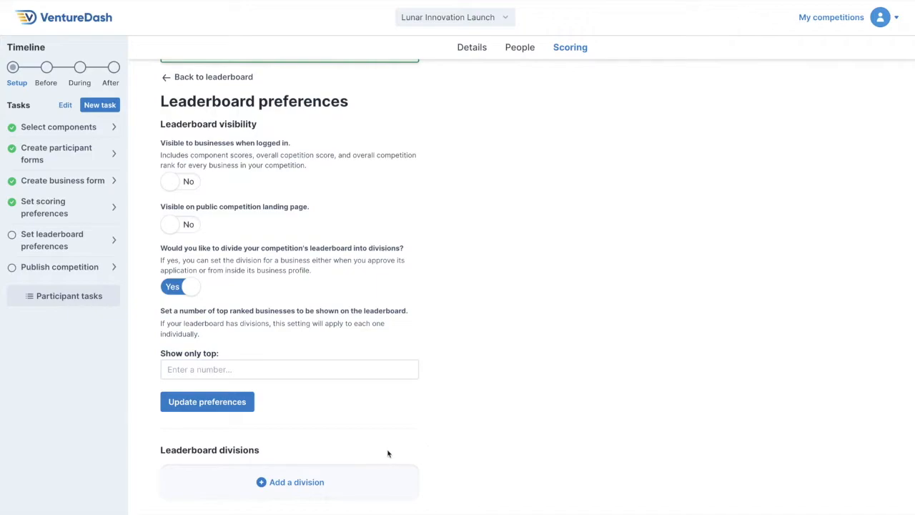
pyautogui.click(327, 475)
pyautogui.write('High School')
pyautogui.click(190, 478)
pyautogui.click(296, 480)
pyautogui.write('Middle School')
pyautogui.click(193, 505)
pyautogui.click(296, 480)
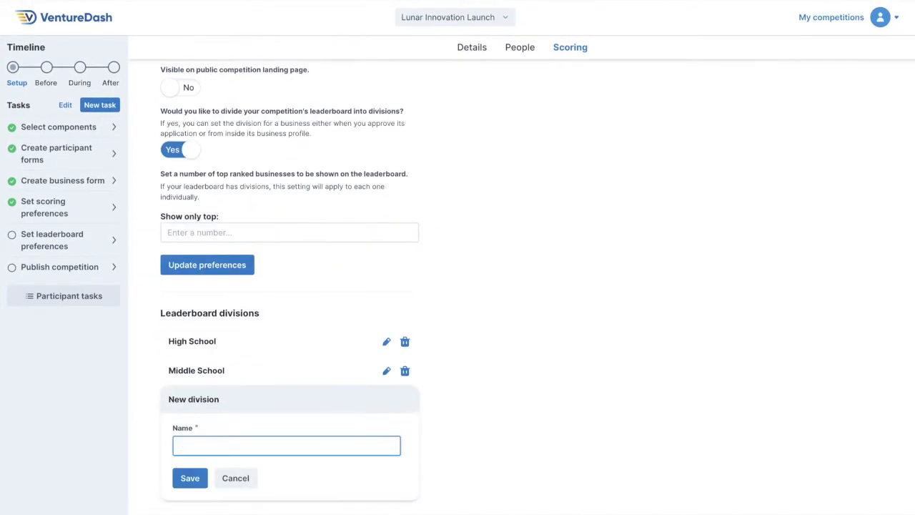
pyautogui.write('Elementary')
pyautogui.click(190, 478)
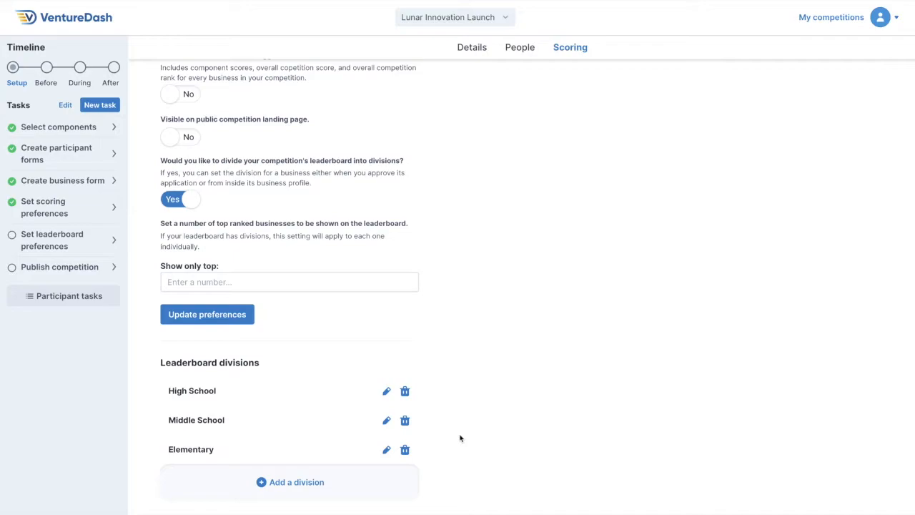
# Delete the Elementary and Middle School leaderboard divisions.
pyautogui.click(405, 450)
pyautogui.press('Return')
pyautogui.click(405, 420)
pyautogui.press('Return')
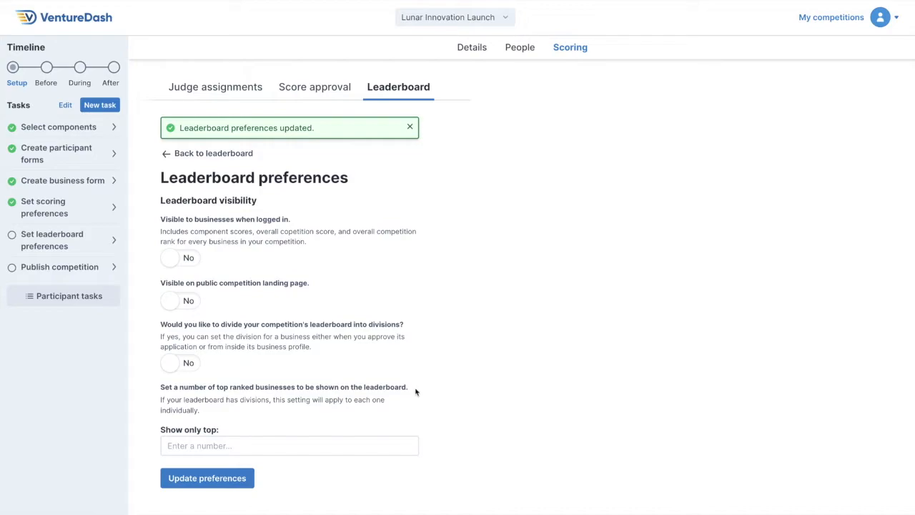
# Try limiting the leaderboard to the top 5 businesses and clear that limit again.
pyautogui.click(218, 446)
pyautogui.write('5')
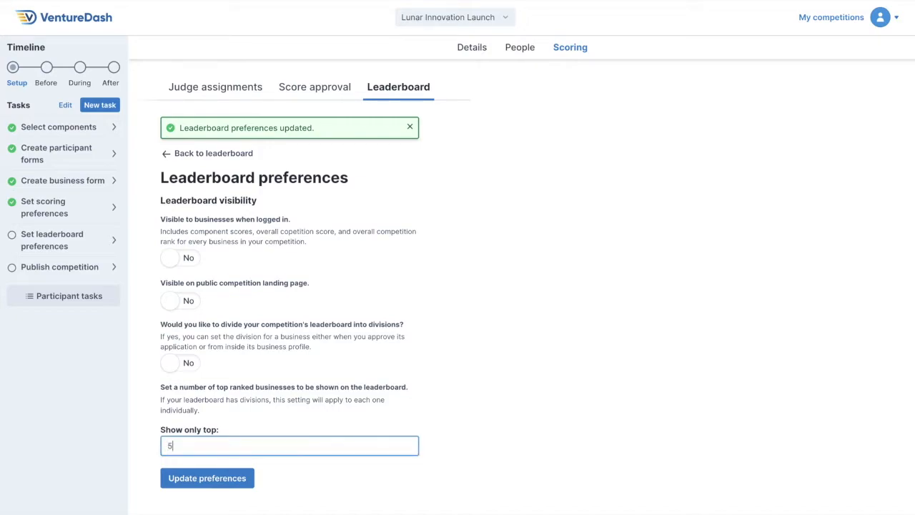
pyautogui.click(534, 444)
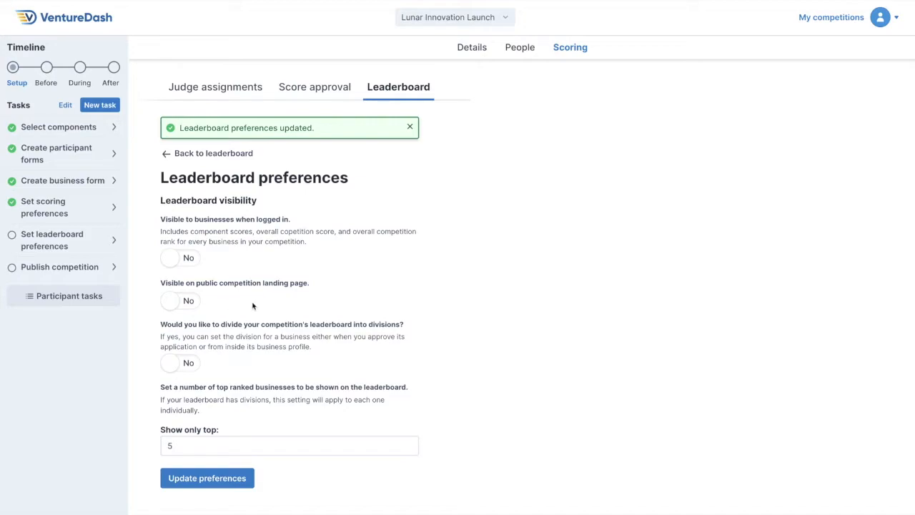
pyautogui.click(199, 442)
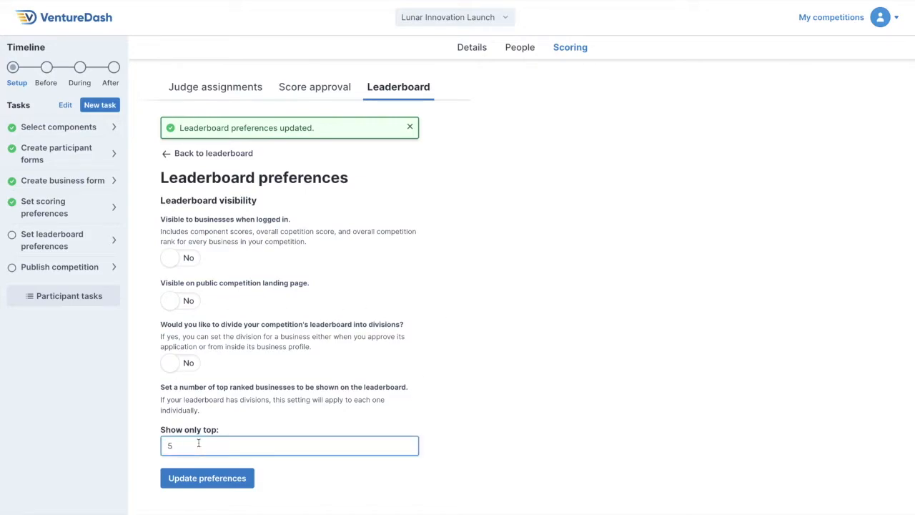
pyautogui.press('BackSpace')
pyautogui.click(299, 483)
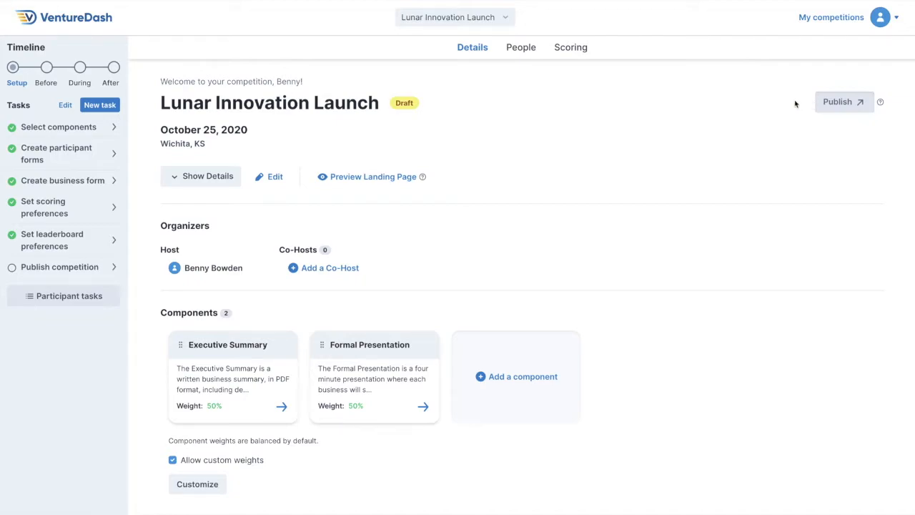
# Reload the competition details and preview the landing page, checking its dates, description, components and map.
pyautogui.press('super+r')
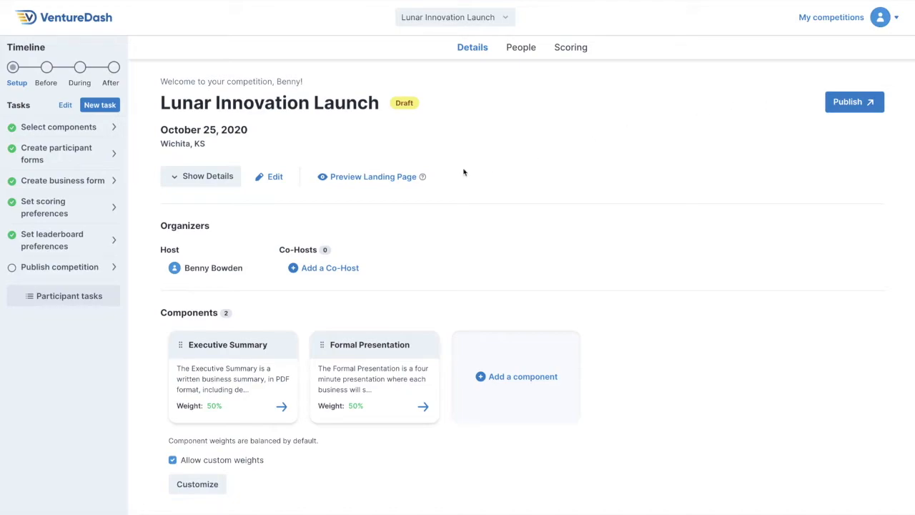
pyautogui.click(381, 177)
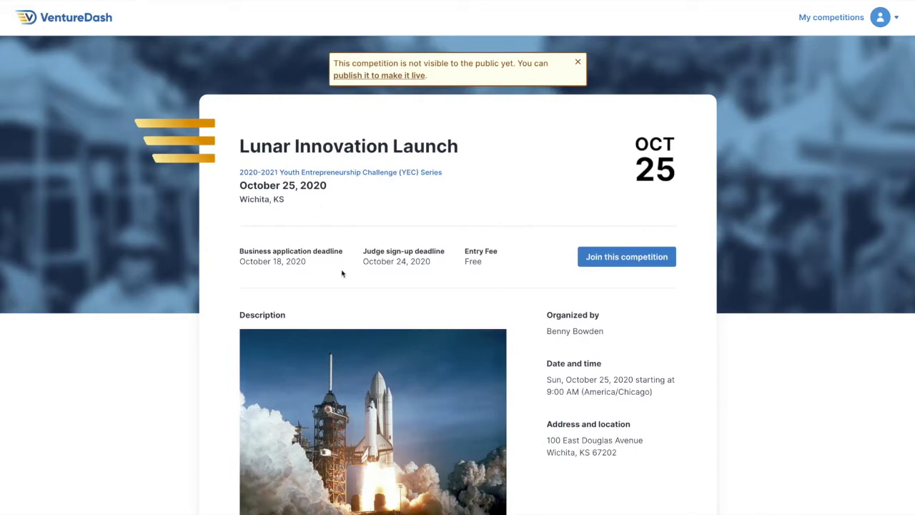
pyautogui.scroll(-5, 535, 321)
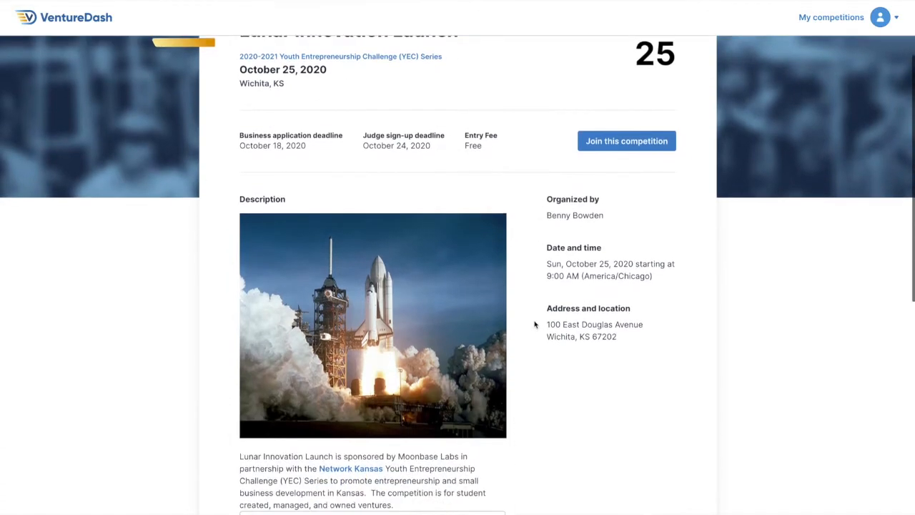
pyautogui.scroll(-3, 217, 367)
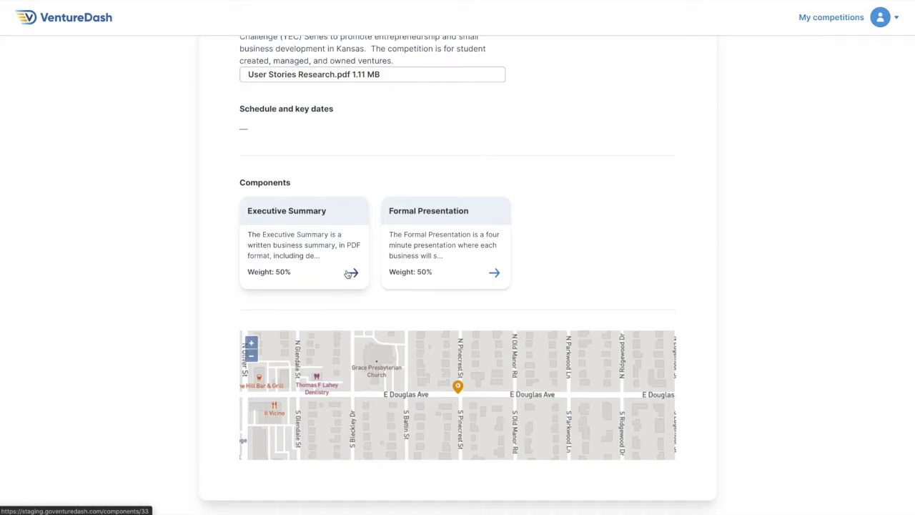
pyautogui.scroll(10, 317, 266)
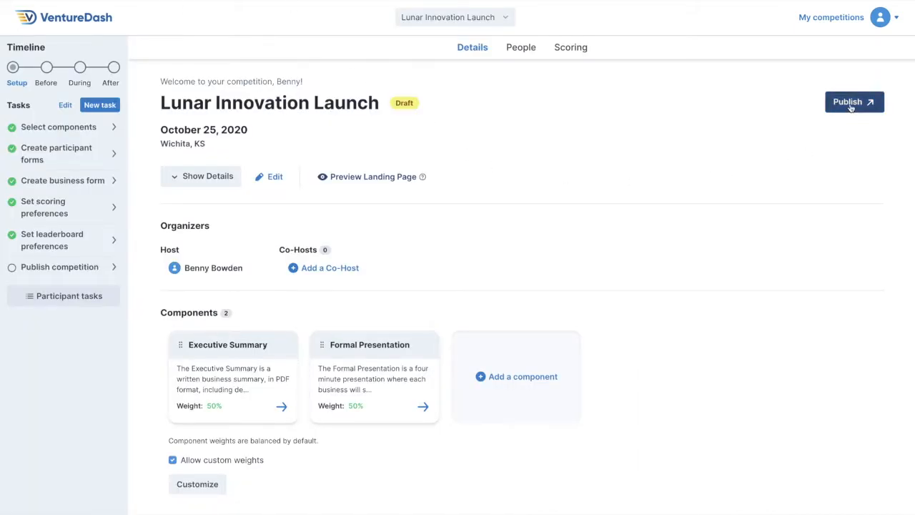
# Publish the Lunar Innovation Launch competition and mark the Publish competition task complete.
pyautogui.click(848, 102)
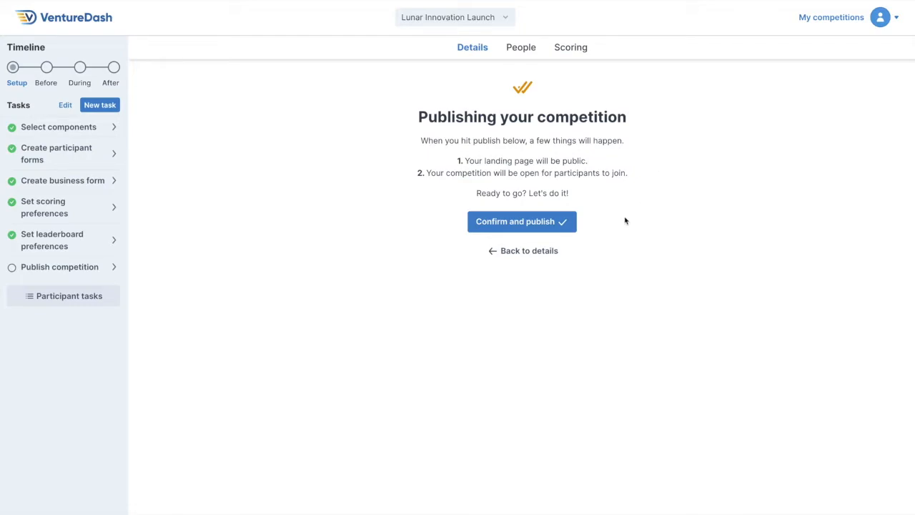
pyautogui.click(561, 222)
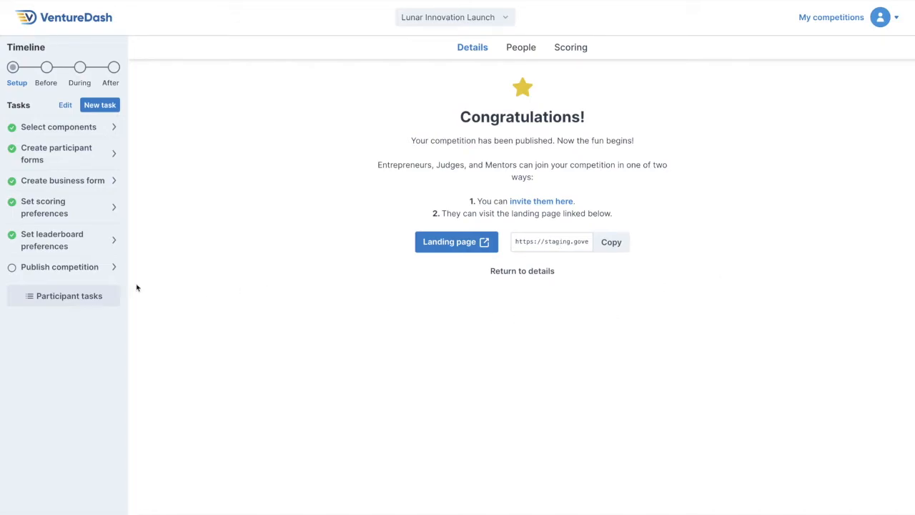
pyautogui.click(12, 268)
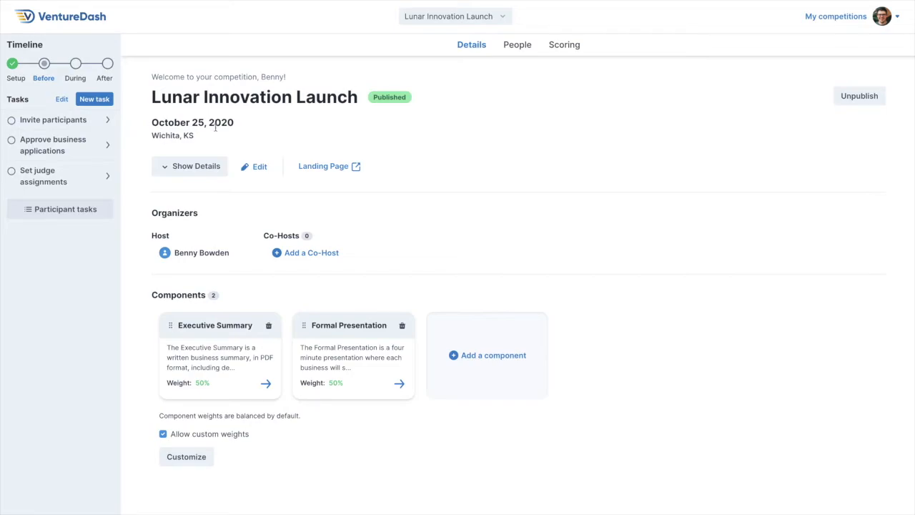
# Bring up the link options for the published competition's landing page.
pyautogui.rightClick(345, 167)
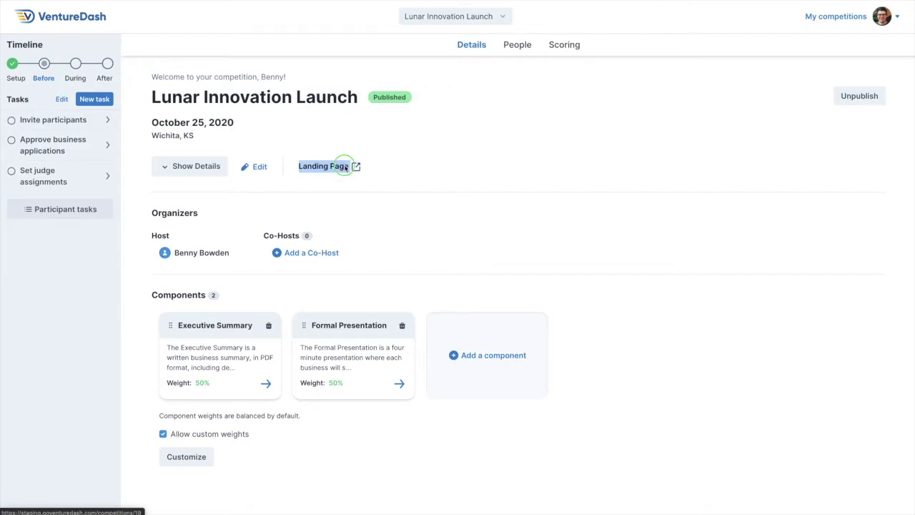
pyautogui.click(383, 211)
pyautogui.click(365, 150)
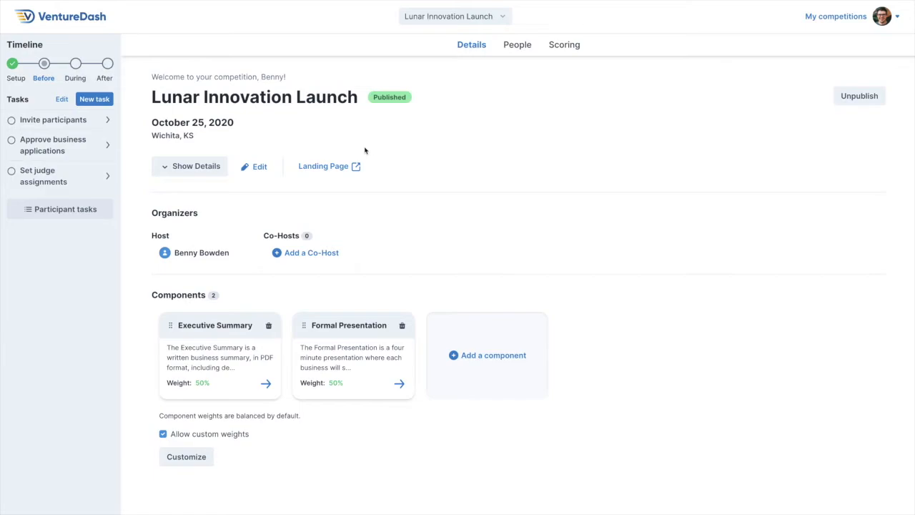
# Start a new member invite for the Lunar Innovation Launch competition and set the member type to Entrepreneur.
pyautogui.click(518, 46)
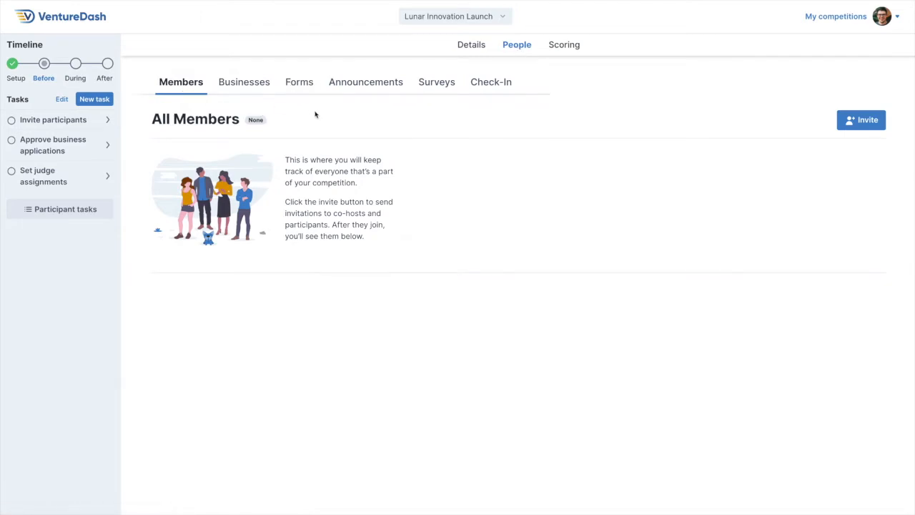
pyautogui.click(867, 121)
pyautogui.click(789, 57)
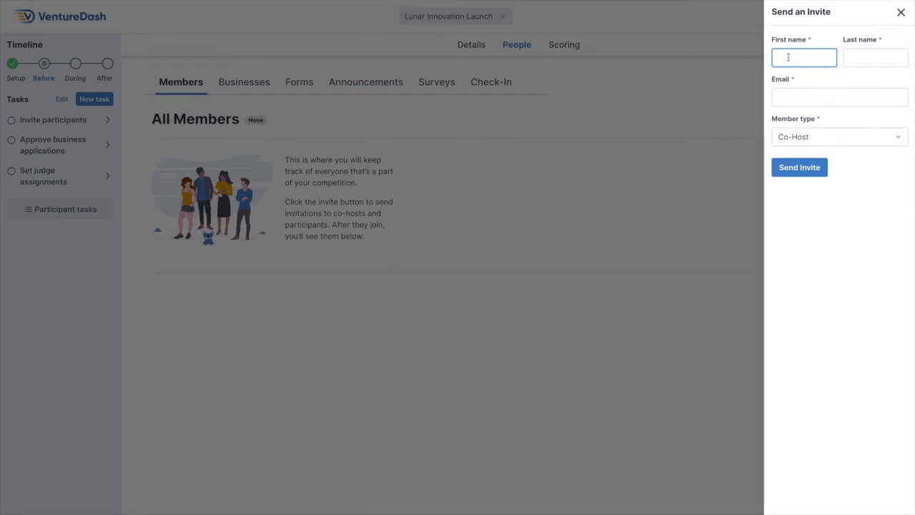
pyautogui.click(797, 141)
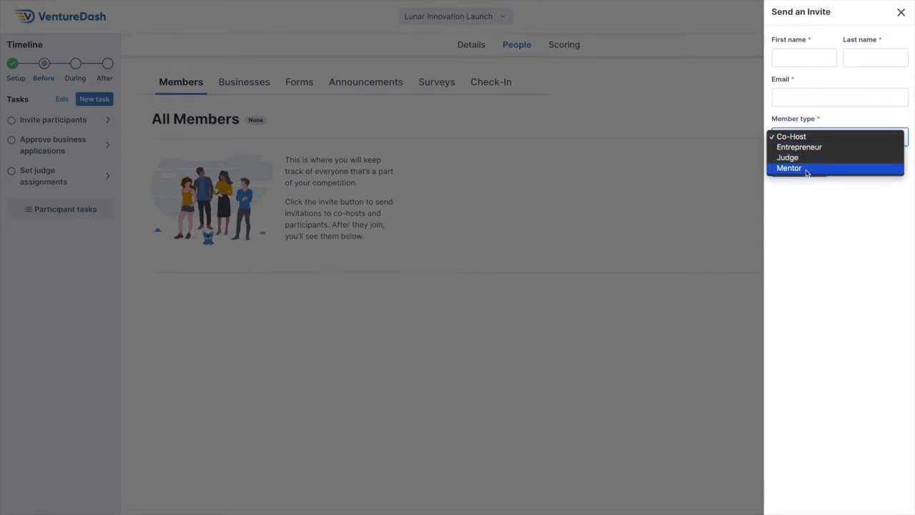
pyautogui.click(800, 147)
# Enter the invitee's first name, last name and email, send the invite, and view the pending invites.
pyautogui.click(791, 58)
pyautogui.write('Test')
pyautogui.press('Tab')
pyautogui.write('Entrepreneur')
pyautogui.press('Tab')
pyautogui.click(804, 166)
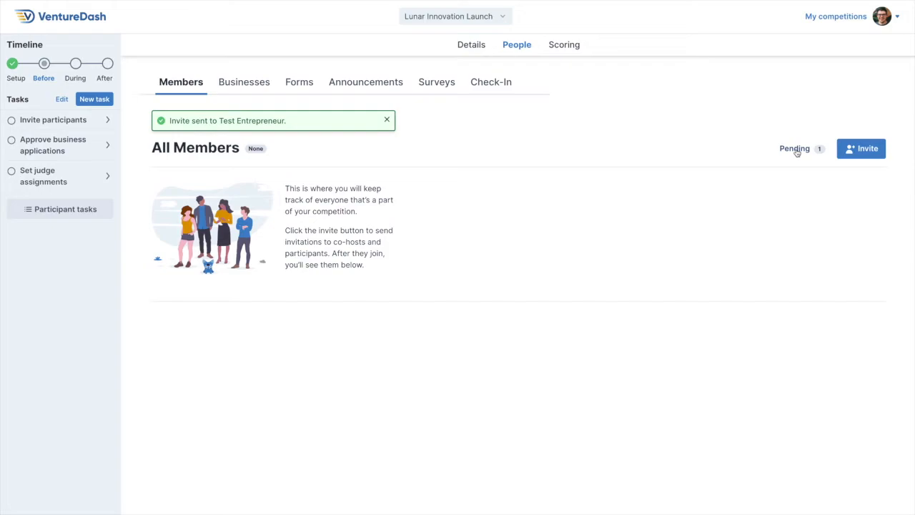
pyautogui.click(795, 149)
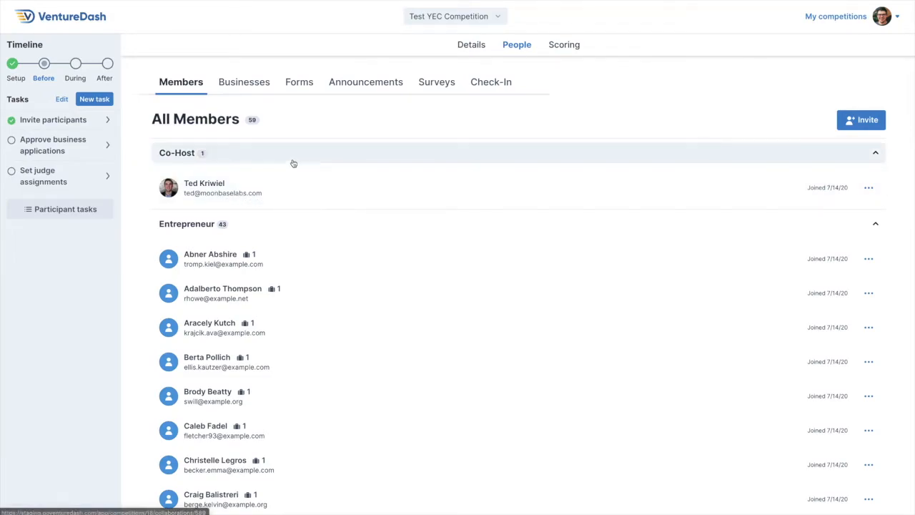
# Collapse the Entrepreneur, Judge and Mentor groups in the Test YEC Competition's member list.
pyautogui.click(335, 229)
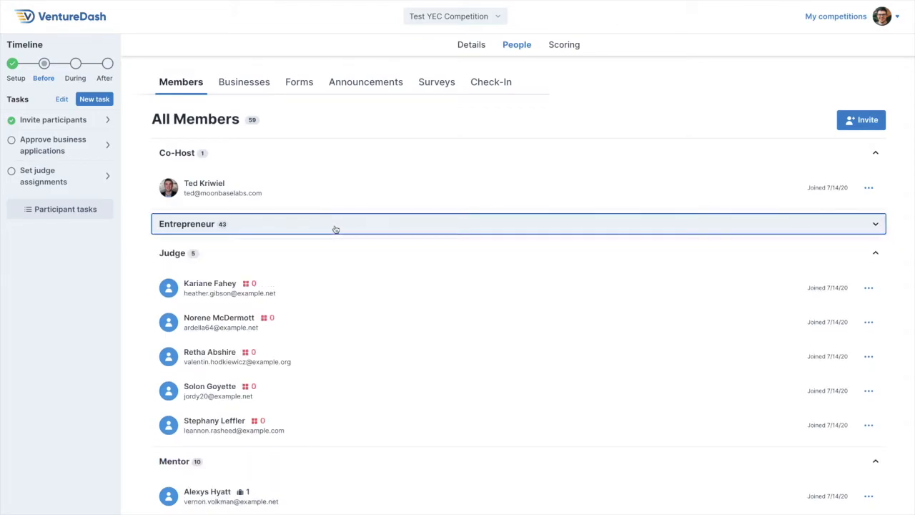
pyautogui.click(309, 259)
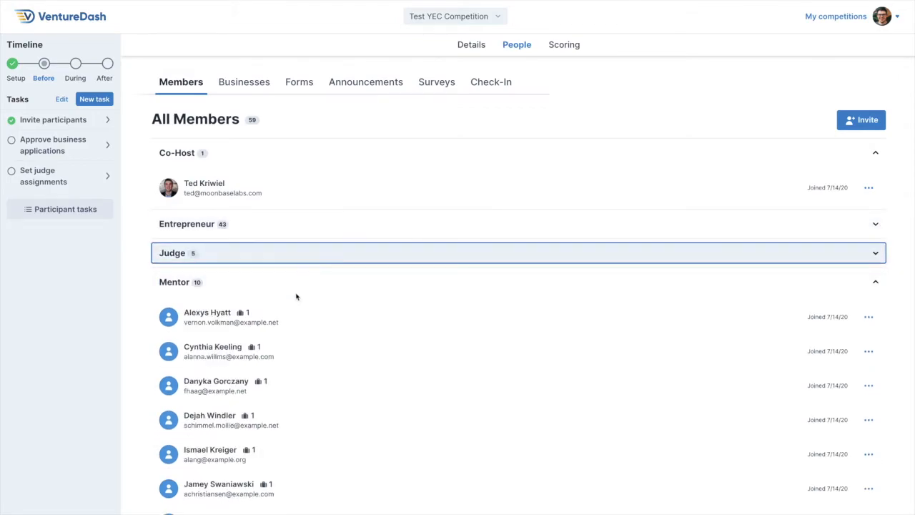
pyautogui.click(295, 289)
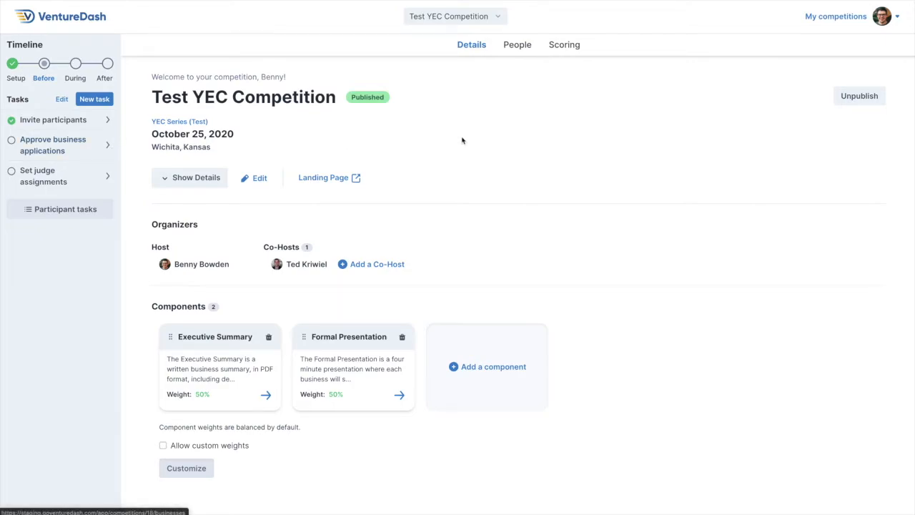
# View all businesses in the Test YEC Competition and collapse the Draft group.
pyautogui.click(519, 44)
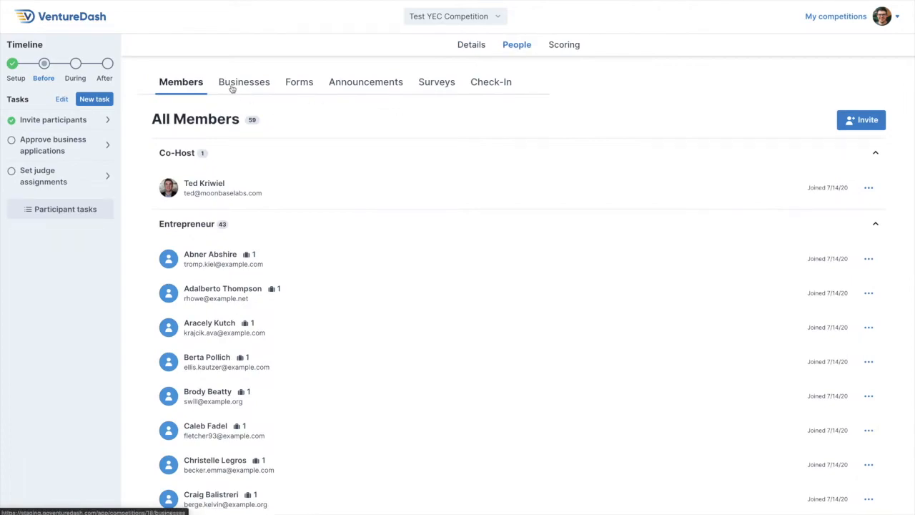
pyautogui.click(233, 88)
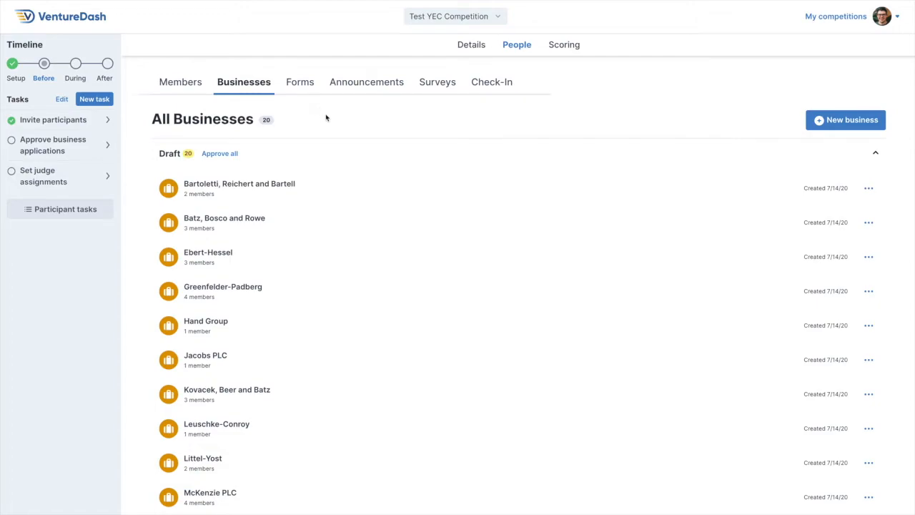
pyautogui.click(344, 153)
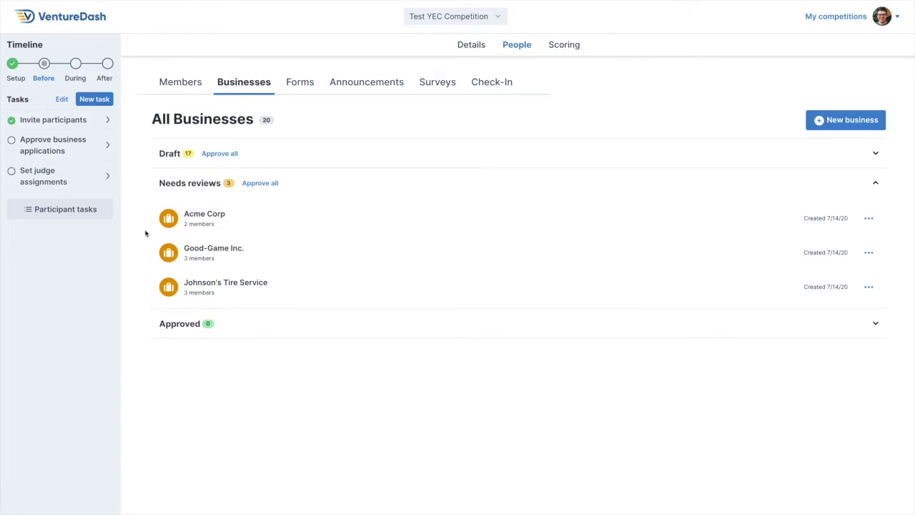
# Review Acme Corp's business application and approve the business.
pyautogui.click(285, 221)
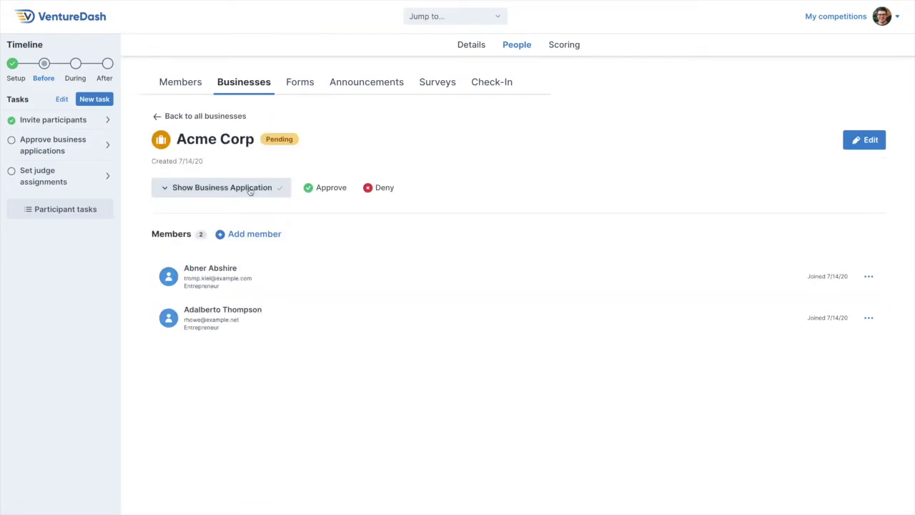
pyautogui.click(250, 191)
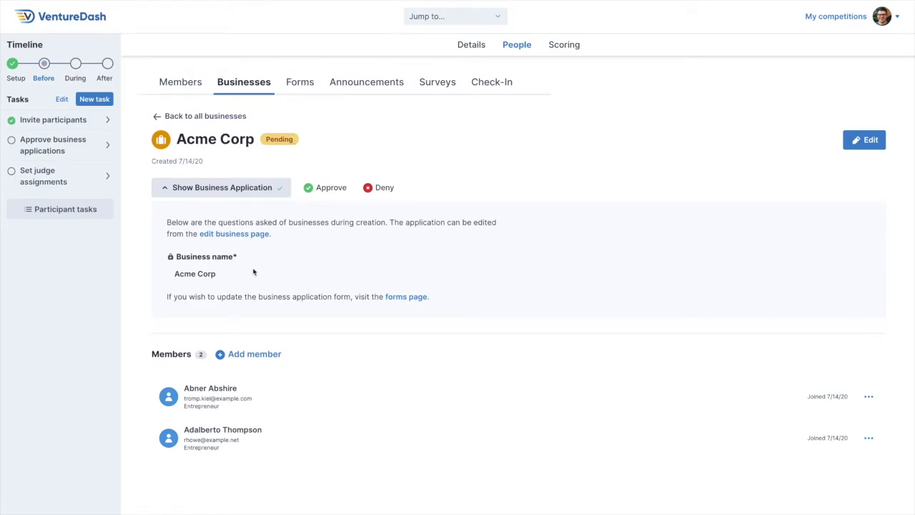
pyautogui.click(329, 189)
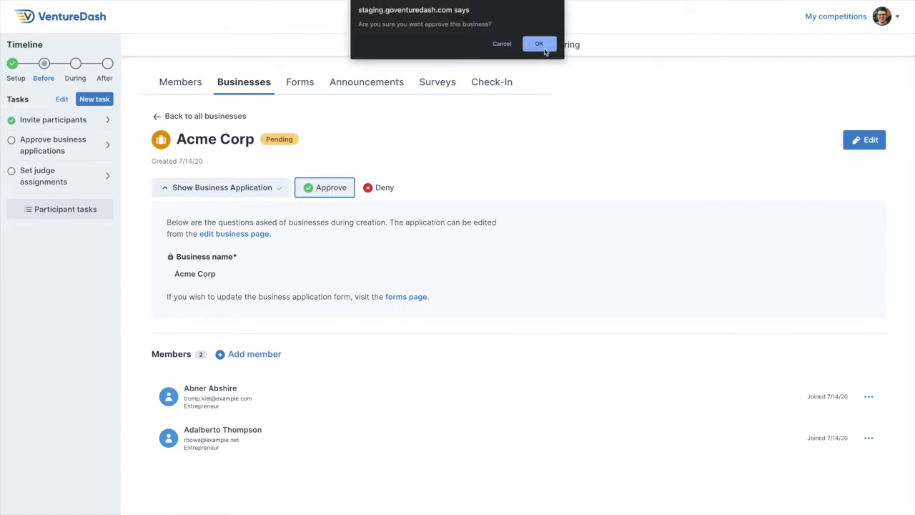
pyautogui.press('Return')
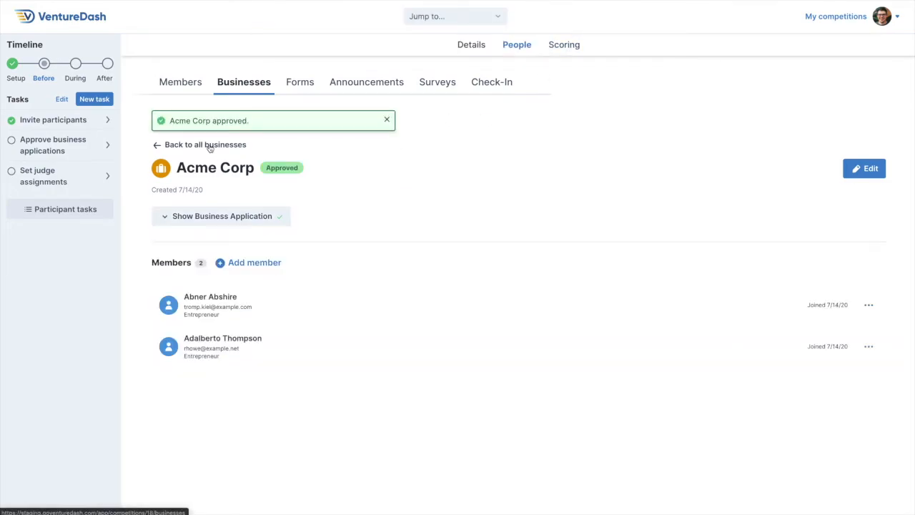
# Return to the full business list, collapse the drafts, and check which actions are available for Good-Game Inc.
pyautogui.click(209, 146)
pyautogui.click(335, 158)
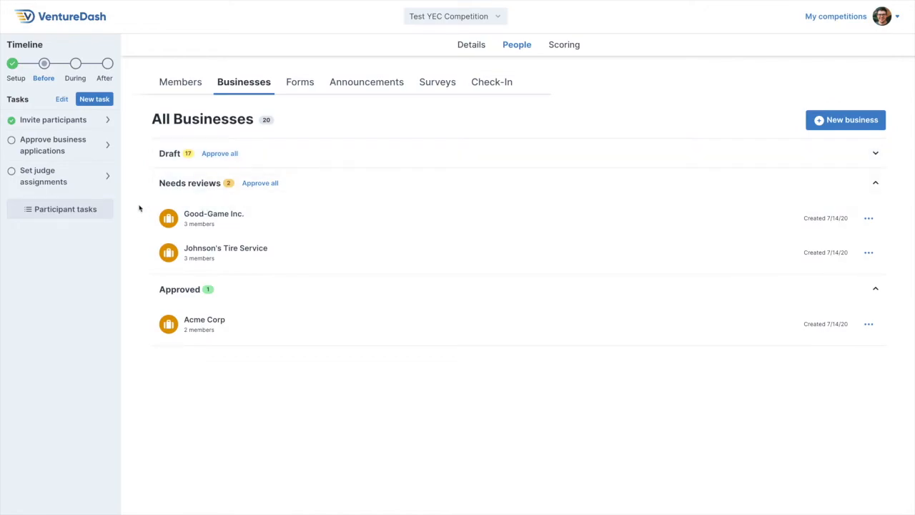
pyautogui.click(869, 220)
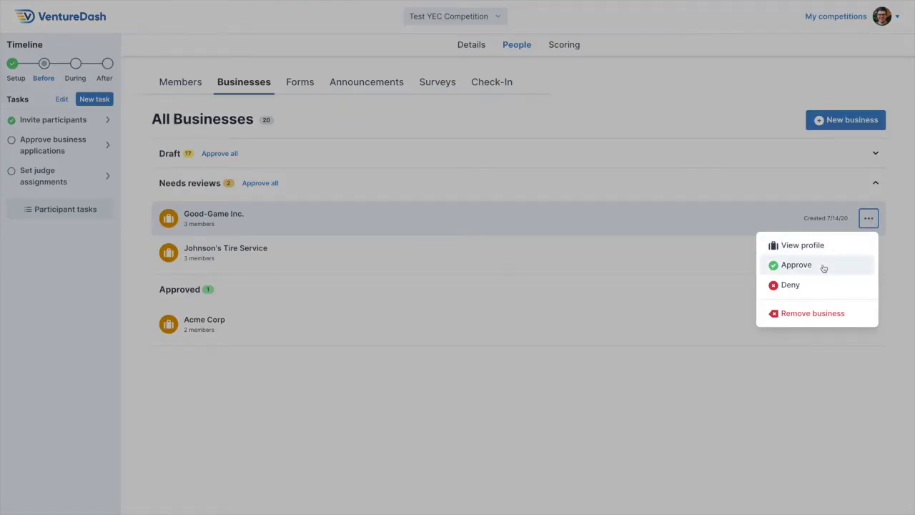
pyautogui.click(902, 226)
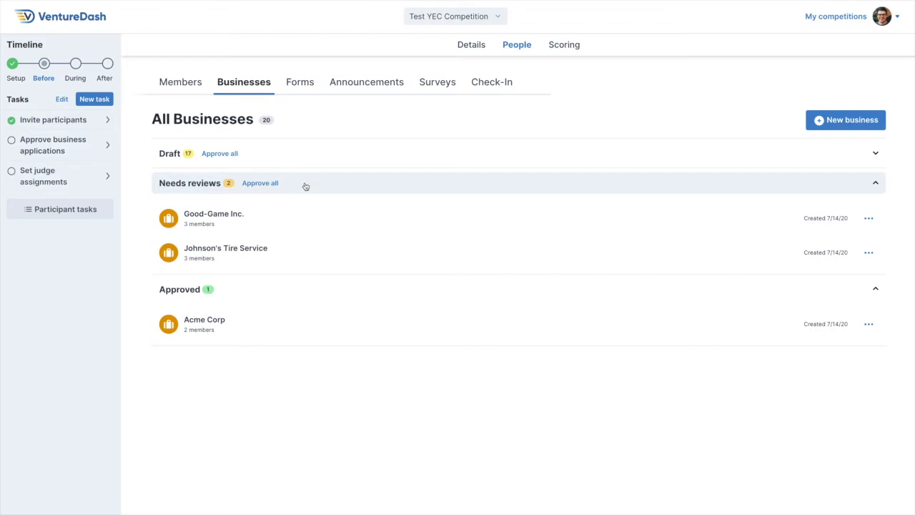
# Approve all businesses in the Needs reviews group and collapse the Draft group.
pyautogui.click(276, 185)
pyautogui.click(534, 44)
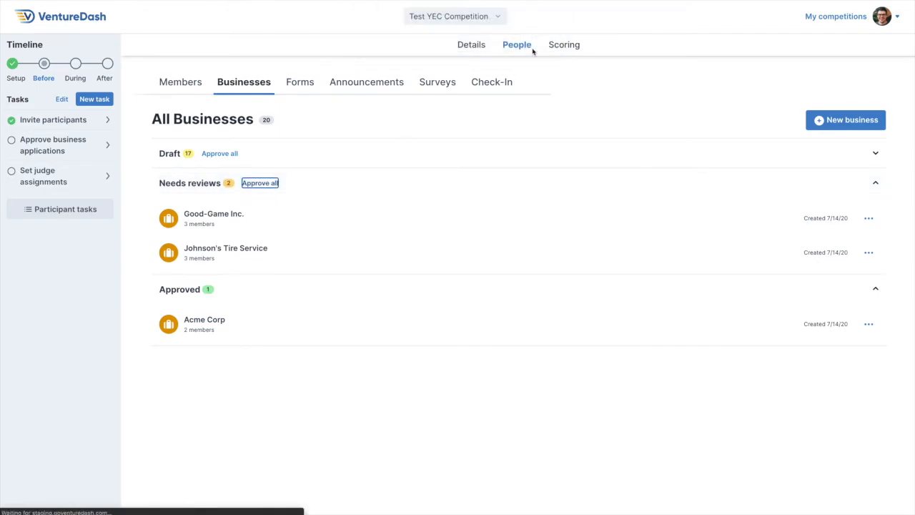
pyautogui.click(388, 185)
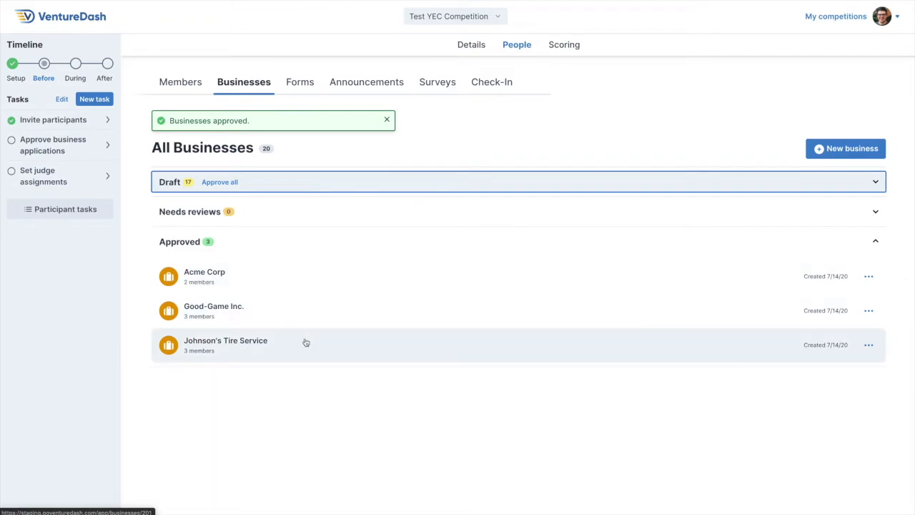
pyautogui.click(300, 383)
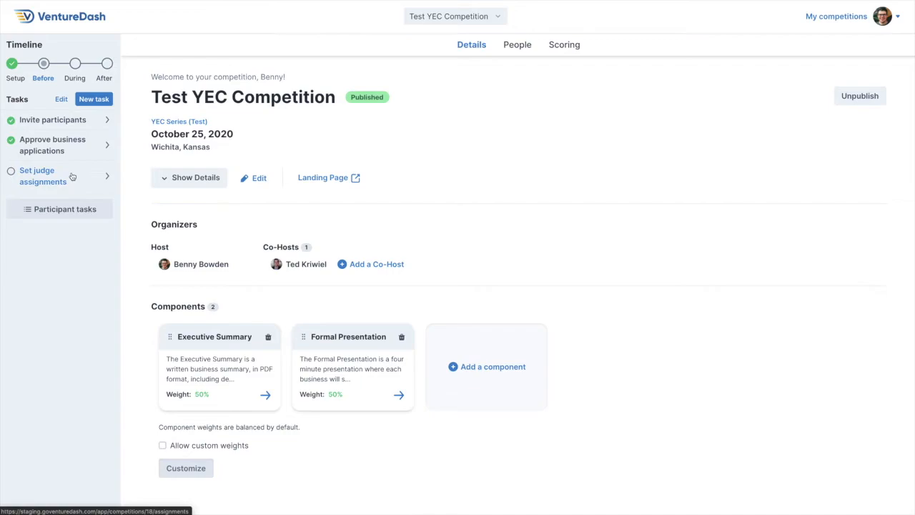
# Assign all five available judges to the Executive Summary component and save the selection.
pyautogui.click(560, 45)
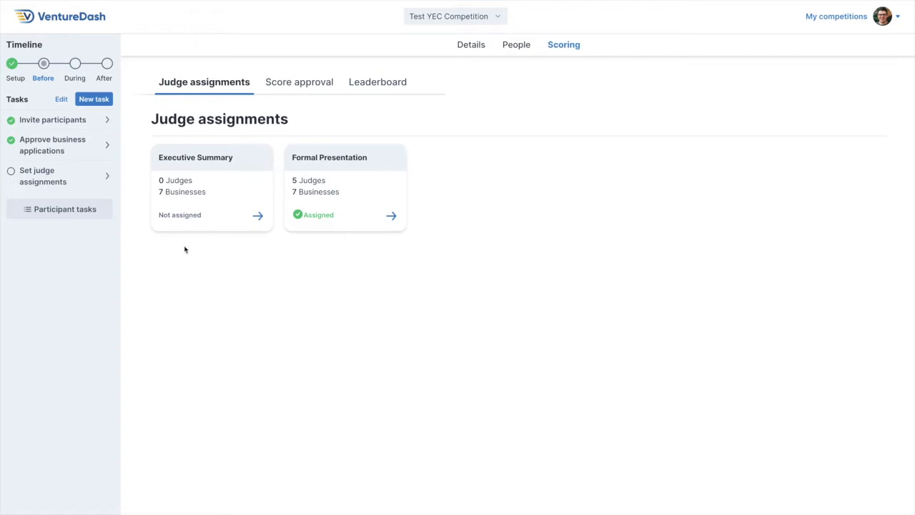
pyautogui.click(185, 194)
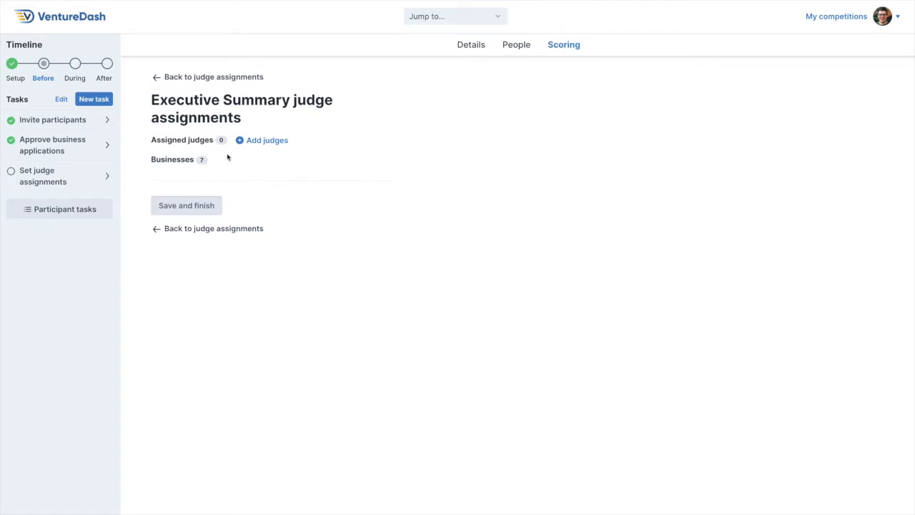
pyautogui.click(261, 141)
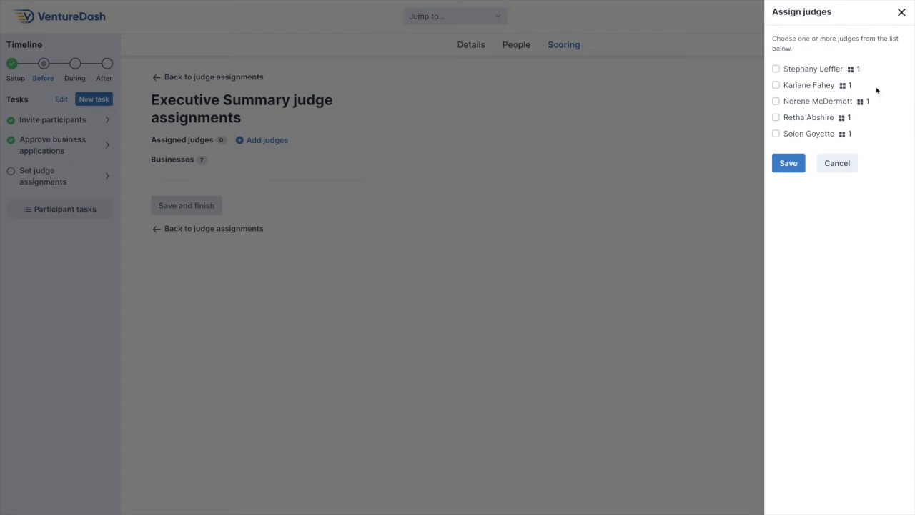
pyautogui.click(775, 69)
pyautogui.click(776, 85)
pyautogui.click(777, 101)
pyautogui.click(776, 117)
pyautogui.click(776, 133)
pyautogui.click(787, 164)
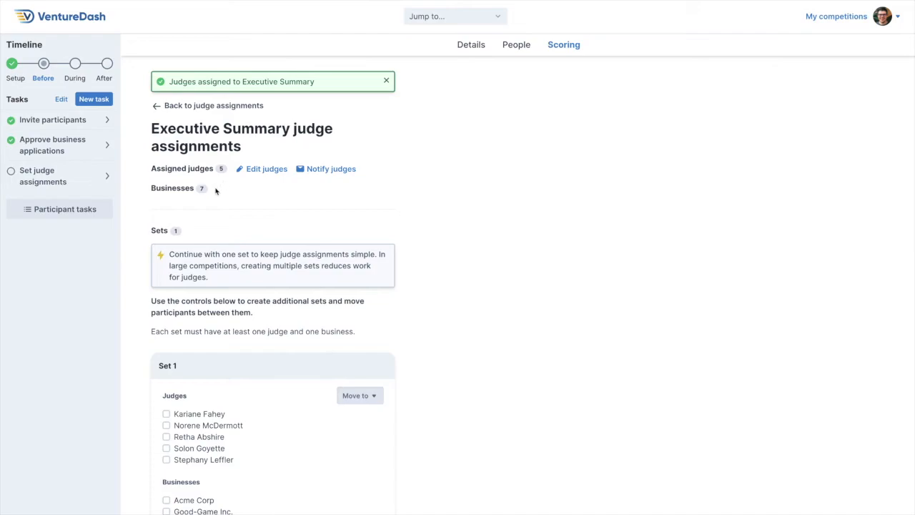
# Move the first two judges plus Acme Corp, Good-Game Inc. and Hand Group from Set 1 into a new set.
pyautogui.scroll(-1, 407, 201)
pyautogui.scroll(-4, 407, 200)
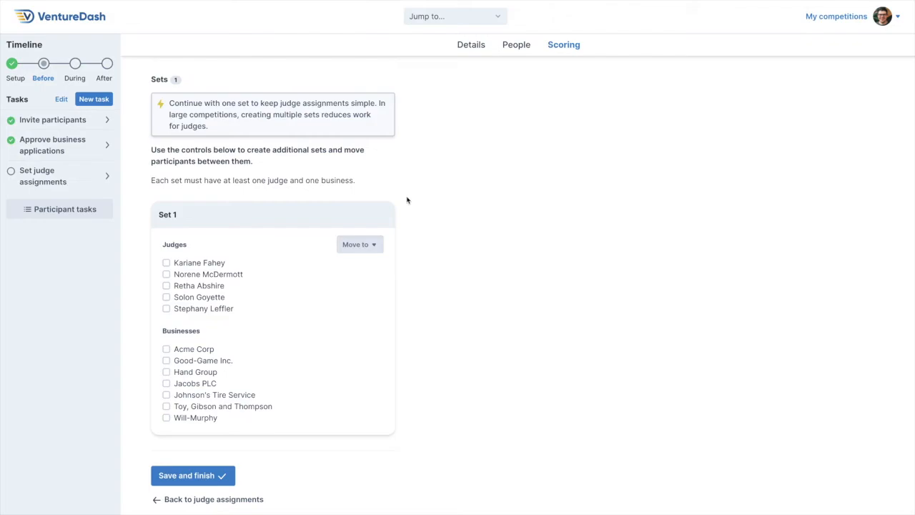
pyautogui.click(166, 264)
pyautogui.click(166, 274)
pyautogui.click(166, 349)
pyautogui.click(166, 360)
pyautogui.click(166, 373)
pyautogui.click(365, 246)
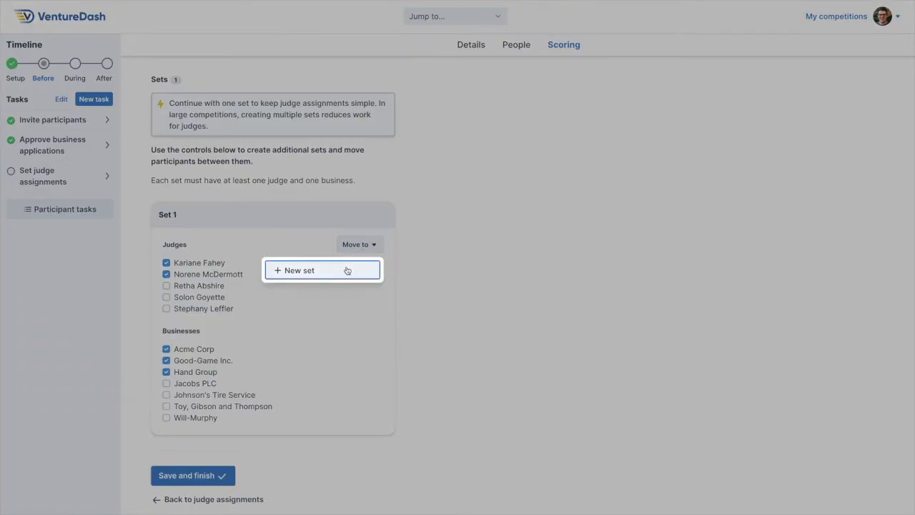
pyautogui.click(347, 270)
# Move both judges and all three businesses from Set 2 back into Set 1.
pyautogui.scroll(-2, 348, 270)
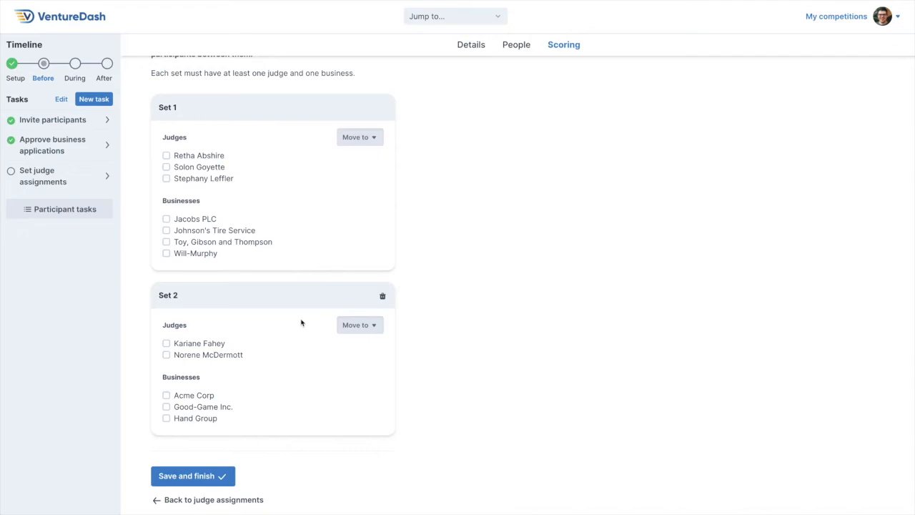
pyautogui.scroll(1, 301, 324)
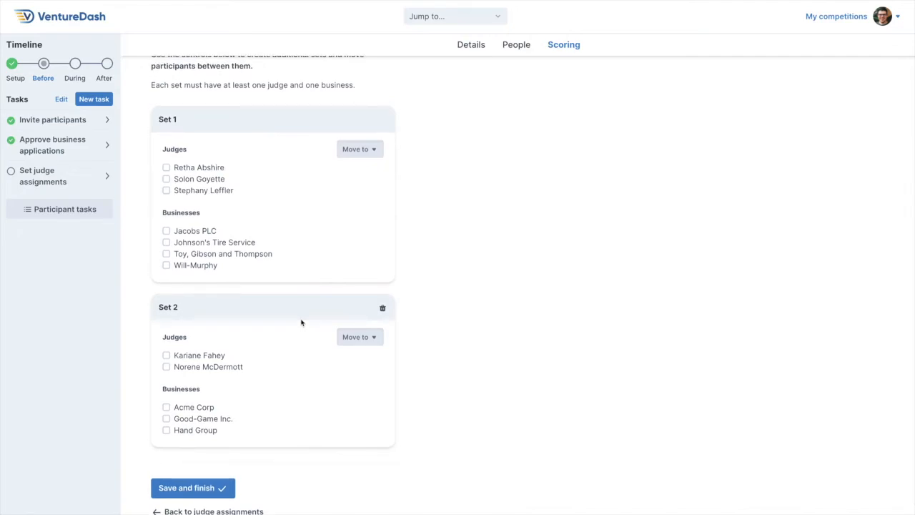
pyautogui.click(166, 356)
pyautogui.click(166, 367)
pyautogui.click(166, 407)
pyautogui.click(166, 419)
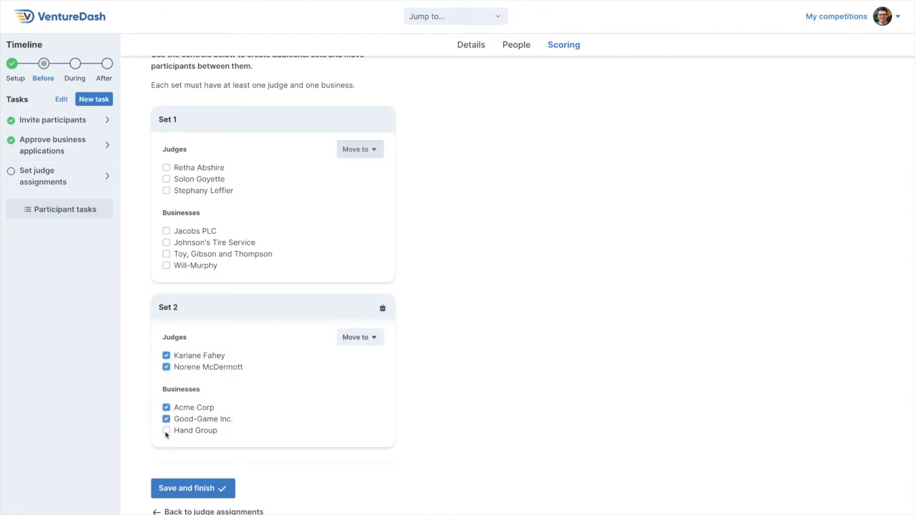
pyautogui.click(166, 430)
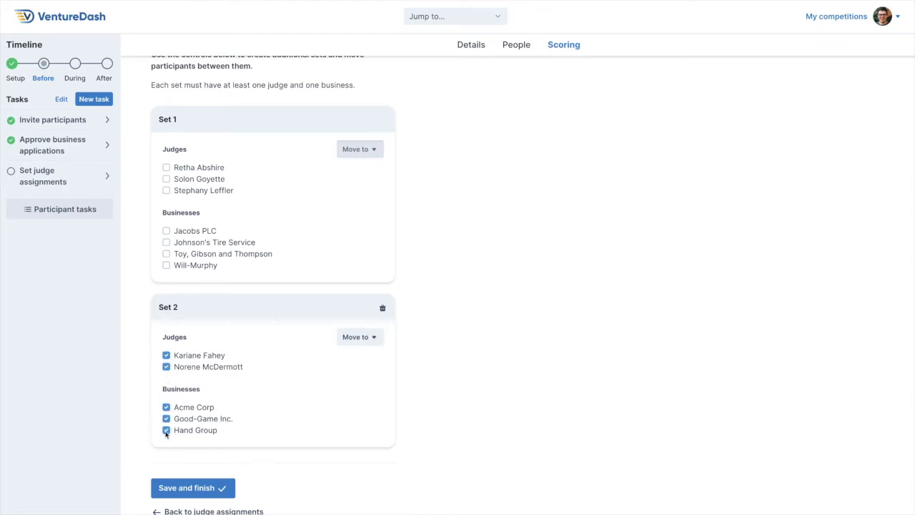
pyautogui.click(354, 337)
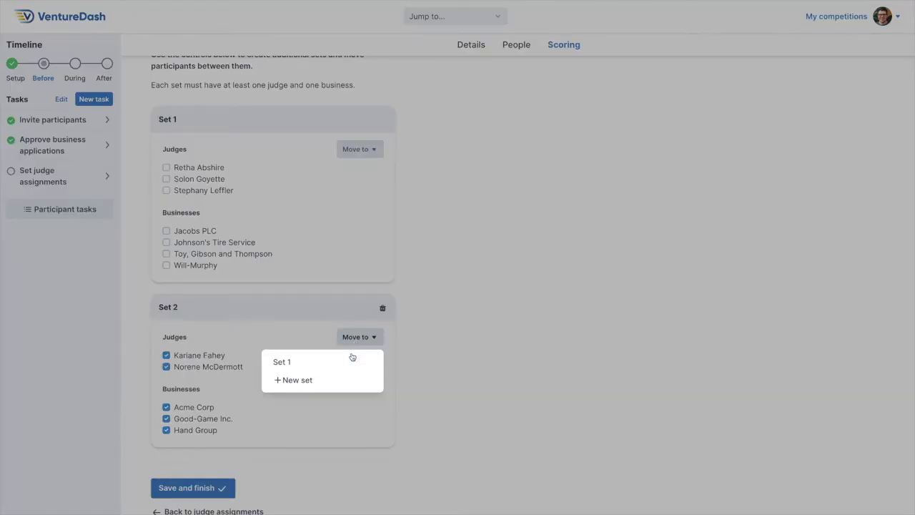
pyautogui.click(314, 365)
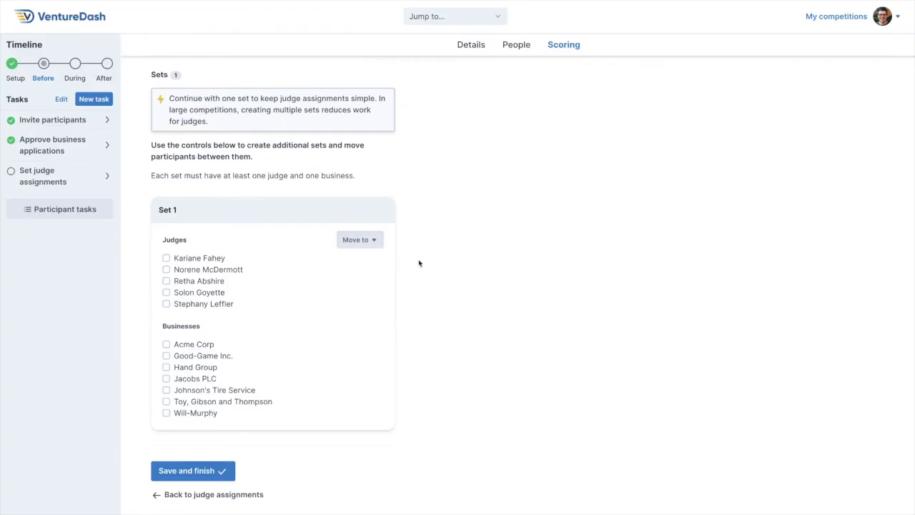
# Send the assigned judges an email notification for the Executive Summary component, confirm it, and save and finish the judge assignments.
pyautogui.scroll(3, 420, 297)
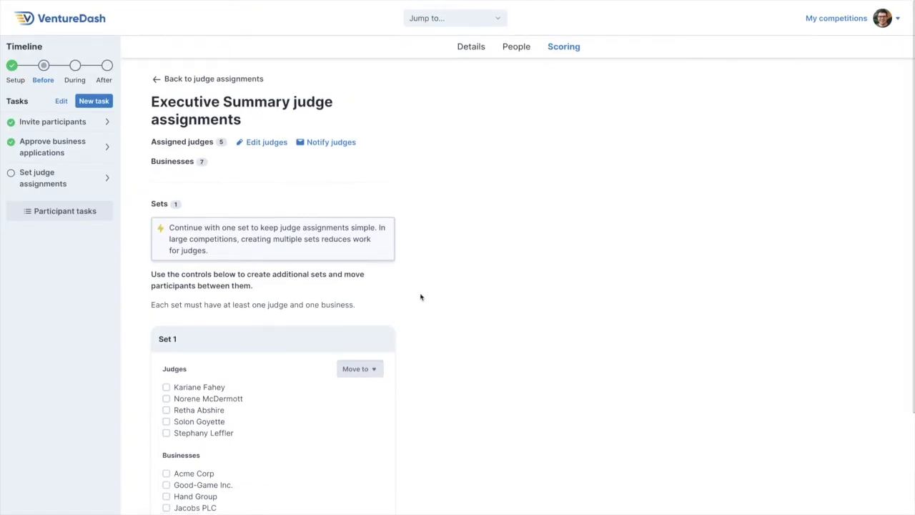
pyautogui.click(341, 142)
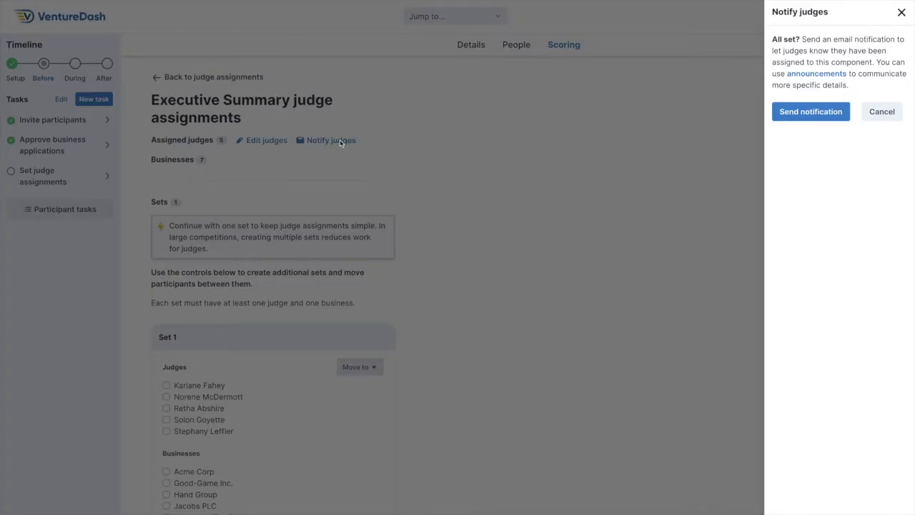
pyautogui.click(816, 117)
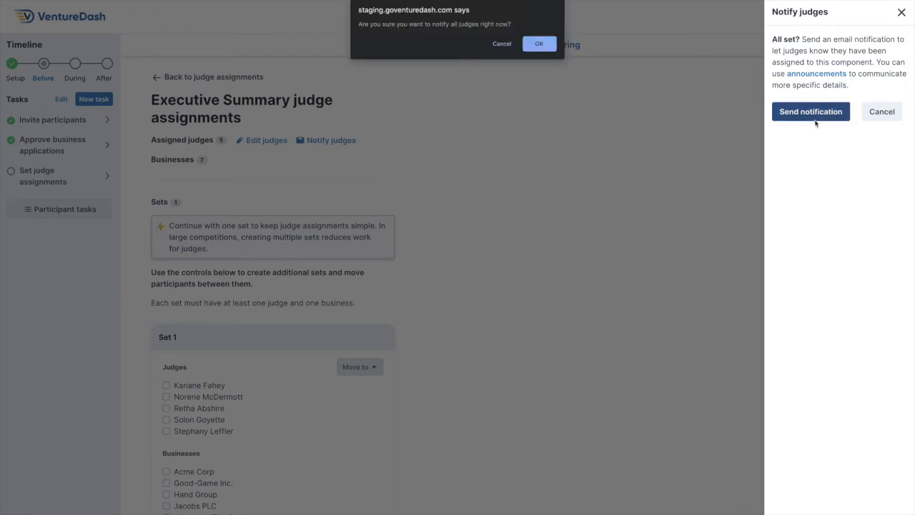
pyautogui.click(549, 45)
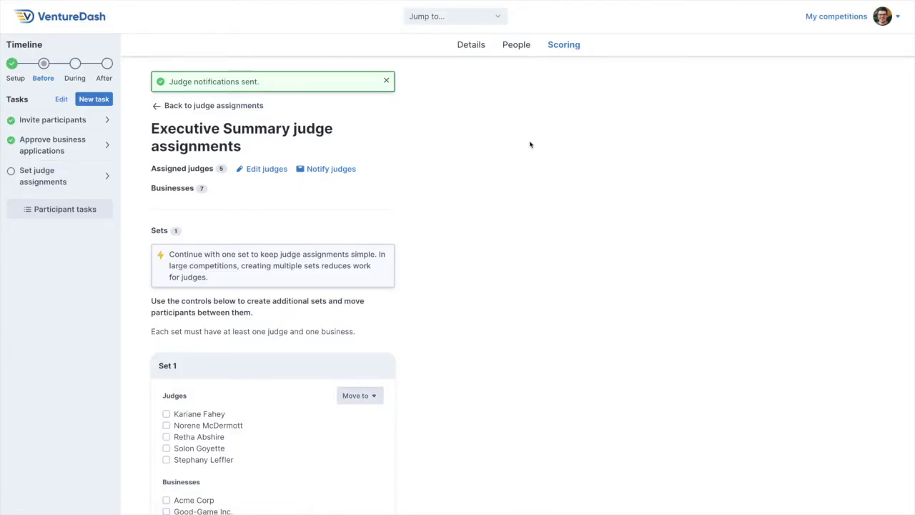
pyautogui.scroll(-3, 534, 143)
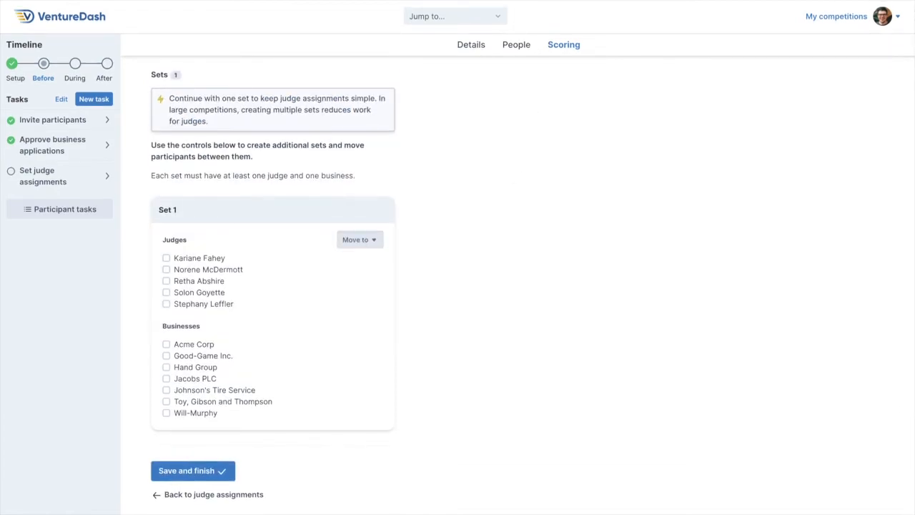
pyautogui.click(175, 473)
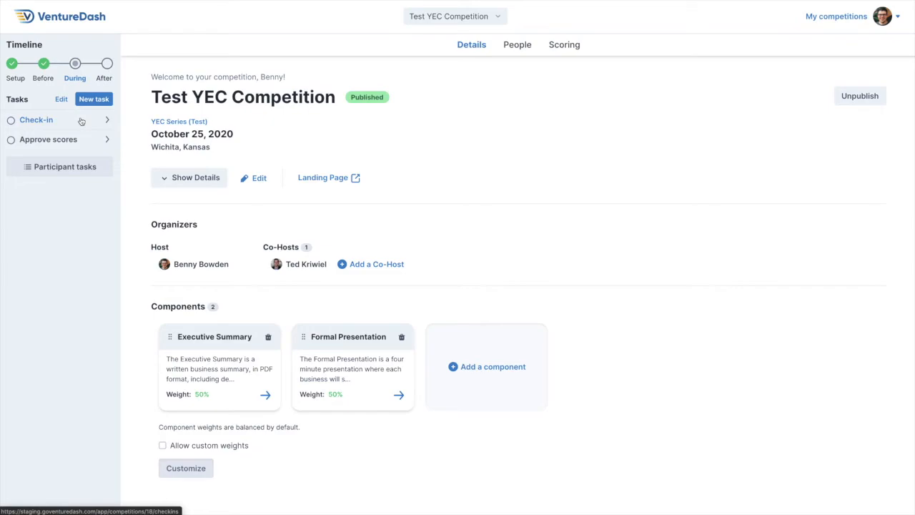
# Open the competition's participant check-in list and mark the first four entrepreneurs as present.
pyautogui.click(510, 48)
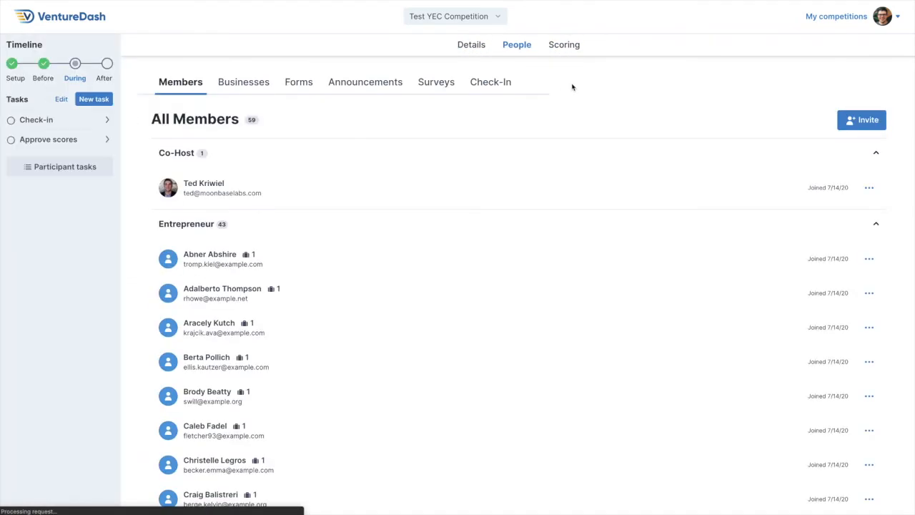
pyautogui.click(496, 85)
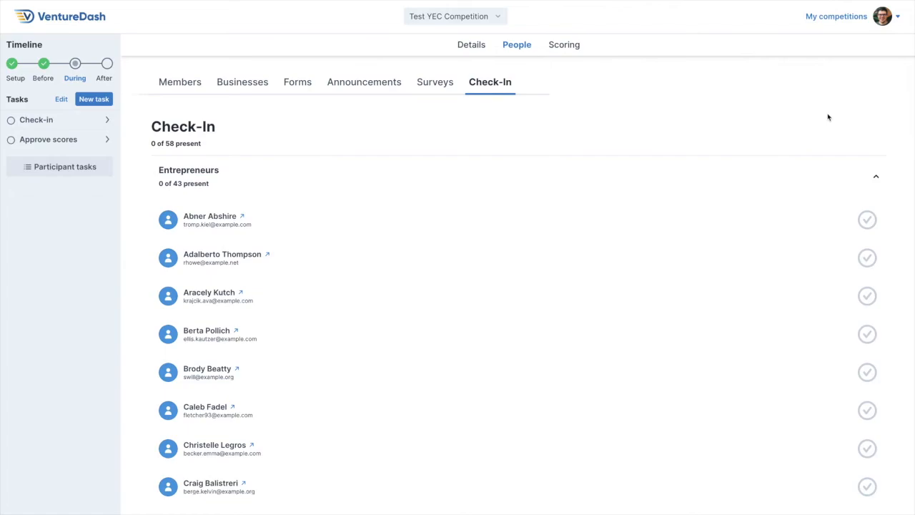
pyautogui.click(866, 221)
pyautogui.click(868, 296)
pyautogui.click(867, 335)
pyautogui.click(866, 259)
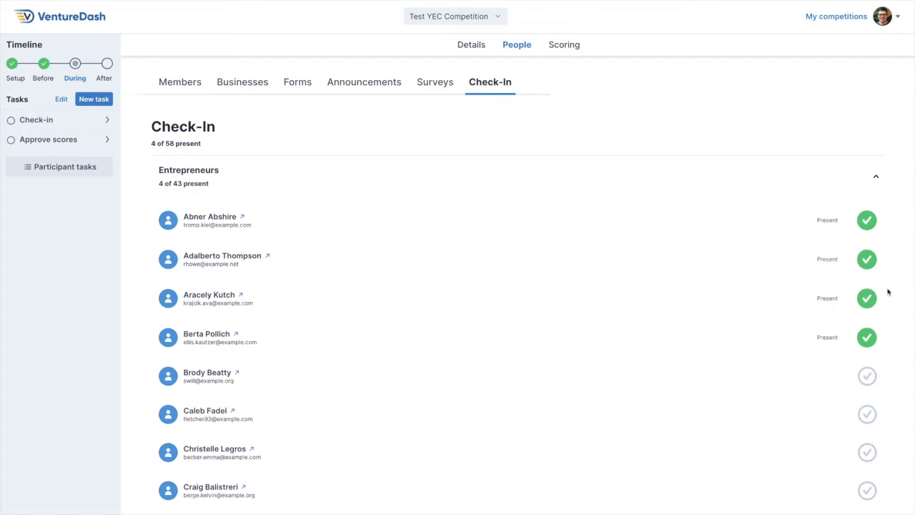
# Mark the fifth and sixth entrepreneurs as present, collapse the Entrepreneurs group and check in the first judge.
pyautogui.scroll(-2, 888, 292)
pyautogui.scroll(1, 885, 288)
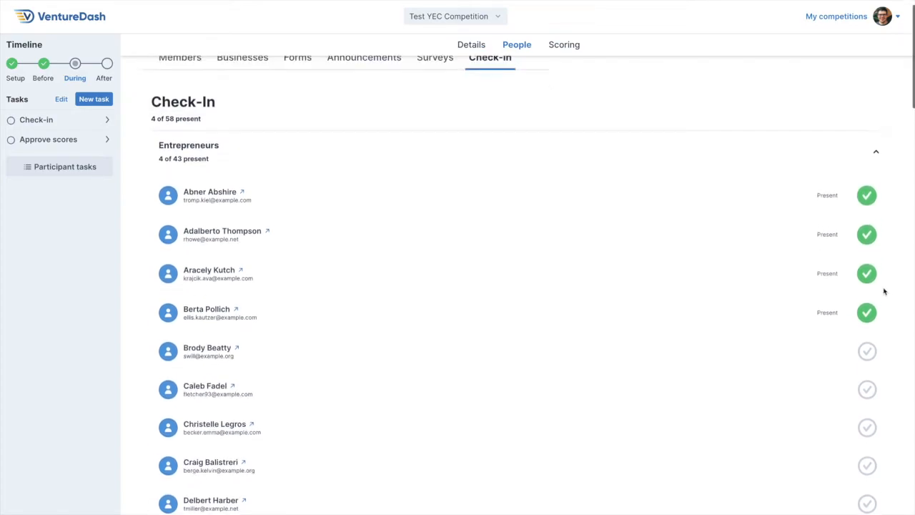
pyautogui.click(868, 345)
pyautogui.click(867, 384)
pyautogui.scroll(1, 509, 285)
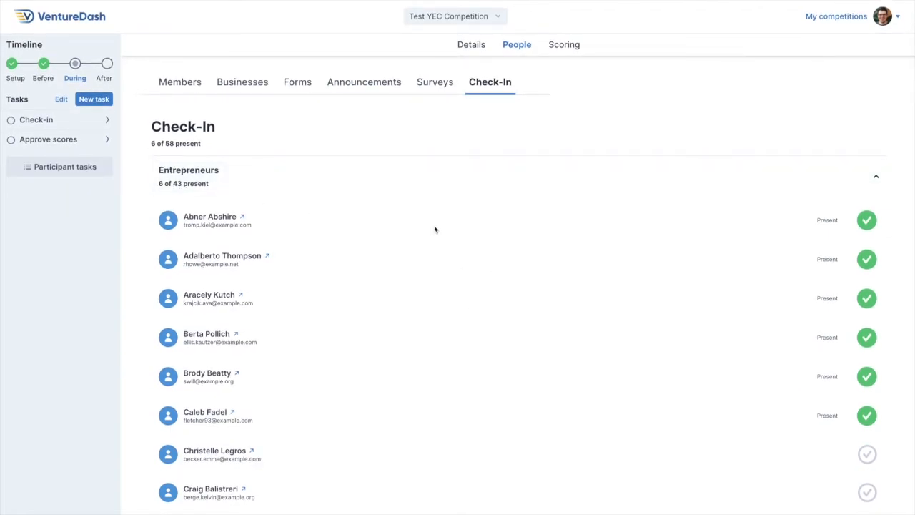
pyautogui.click(803, 188)
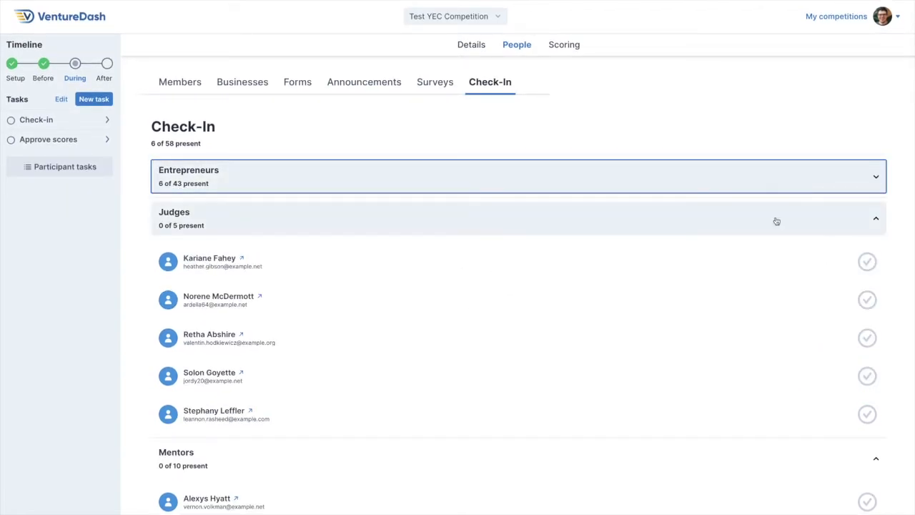
pyautogui.click(867, 262)
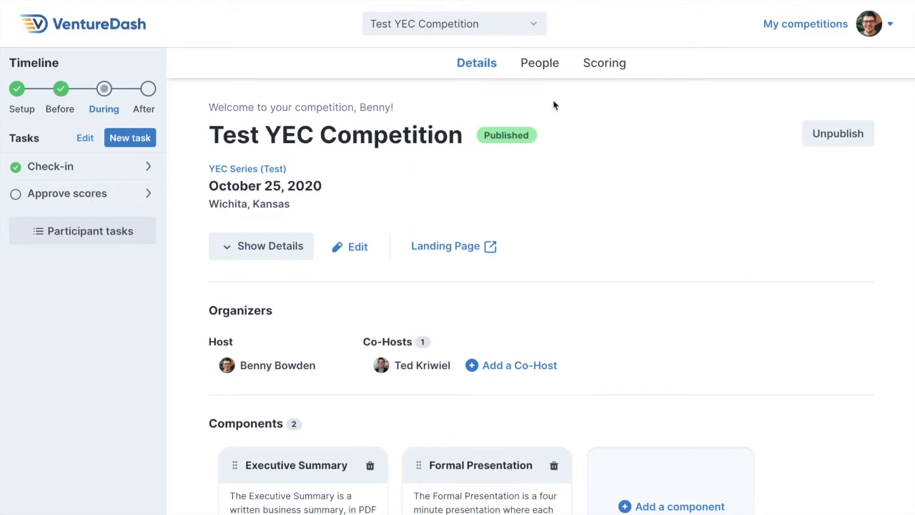
# Open the Executive Summary scores for approval and read the judge's comment on Acme Corp's pending score.
pyautogui.click(602, 71)
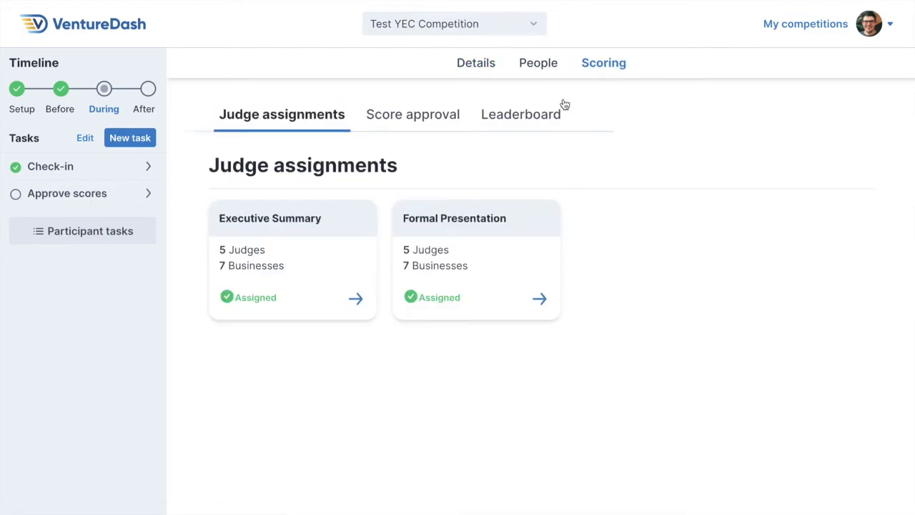
pyautogui.click(438, 120)
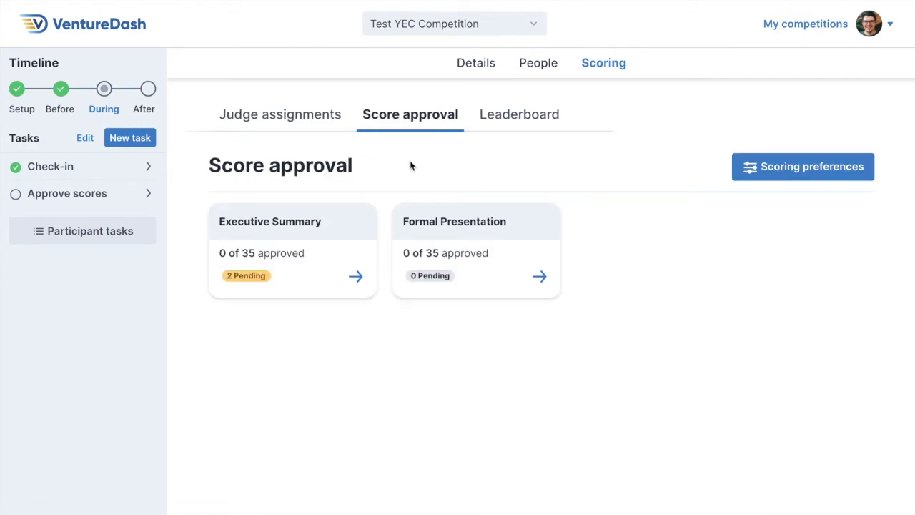
pyautogui.click(316, 249)
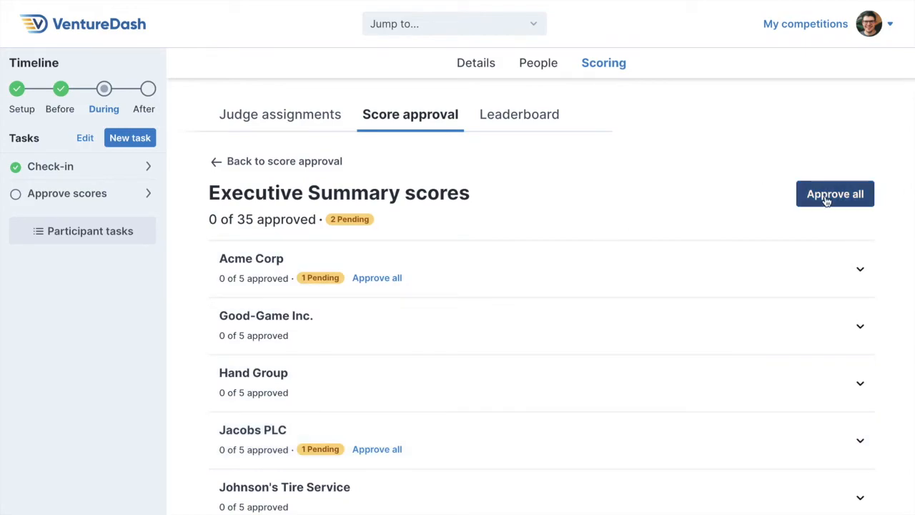
pyautogui.click(860, 269)
pyautogui.scroll(-1, 705, 440)
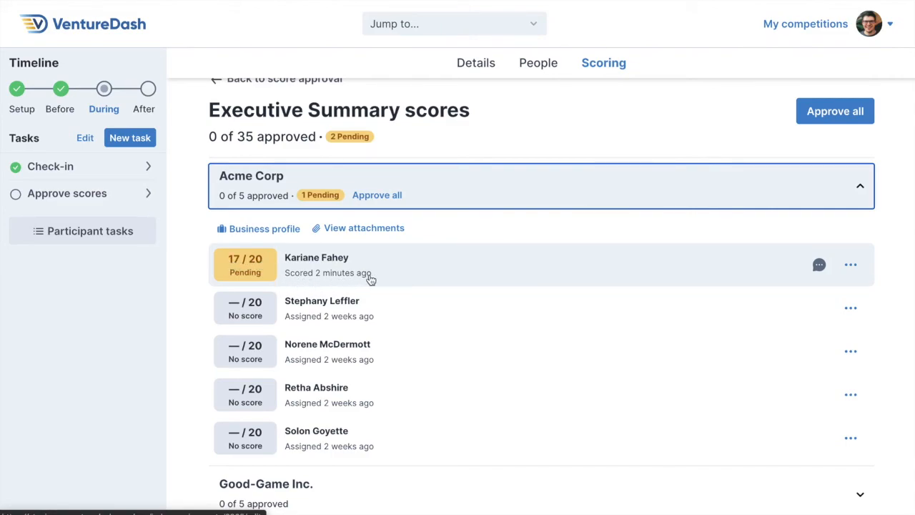
pyautogui.moveTo(819, 267)
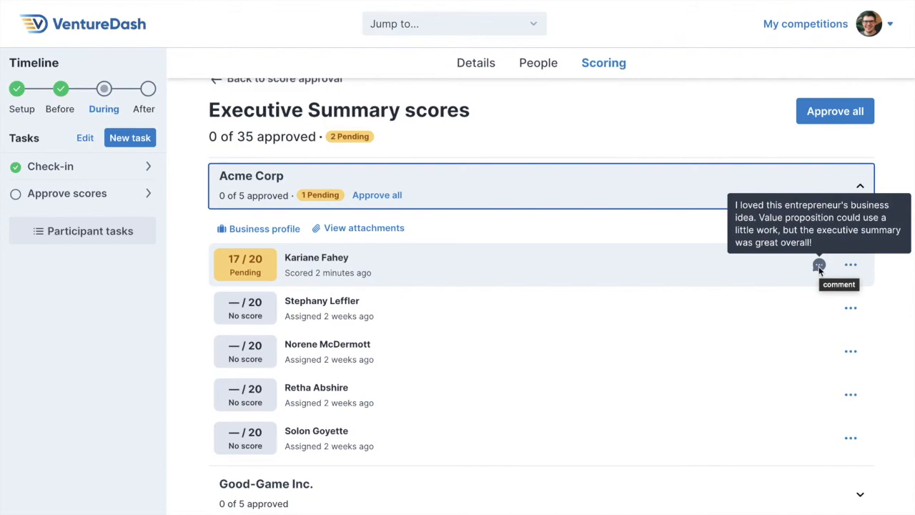
# Review the judge's full scorecard for Acme Corp's pending score and return to the Executive Summary scores.
pyautogui.click(851, 266)
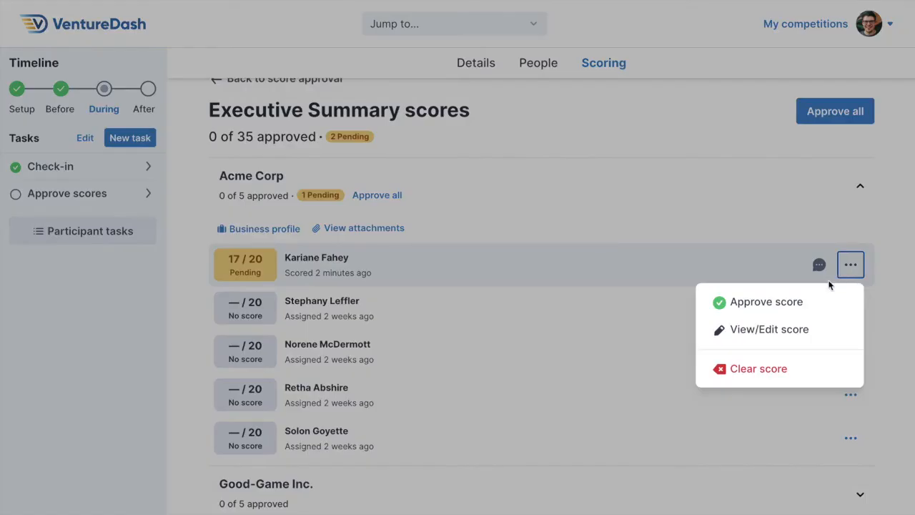
pyautogui.click(790, 330)
pyautogui.scroll(-3, 693, 342)
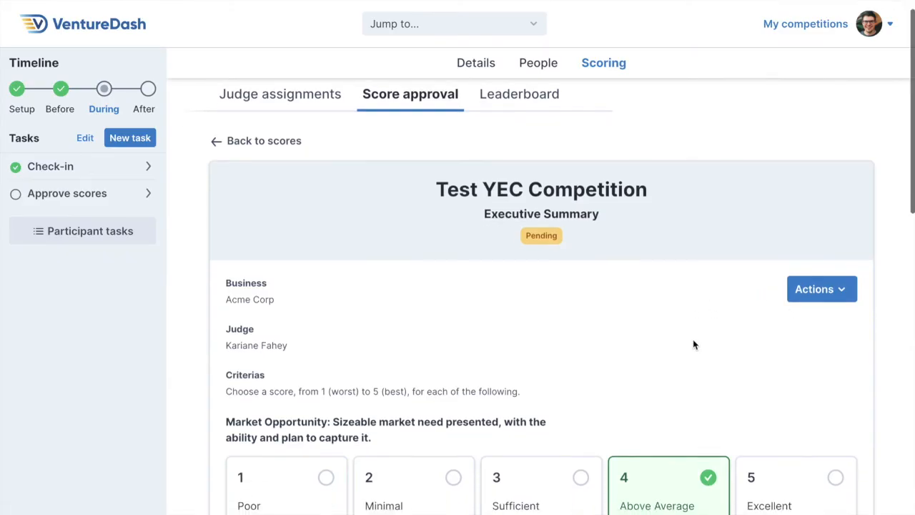
pyautogui.scroll(-8, 693, 344)
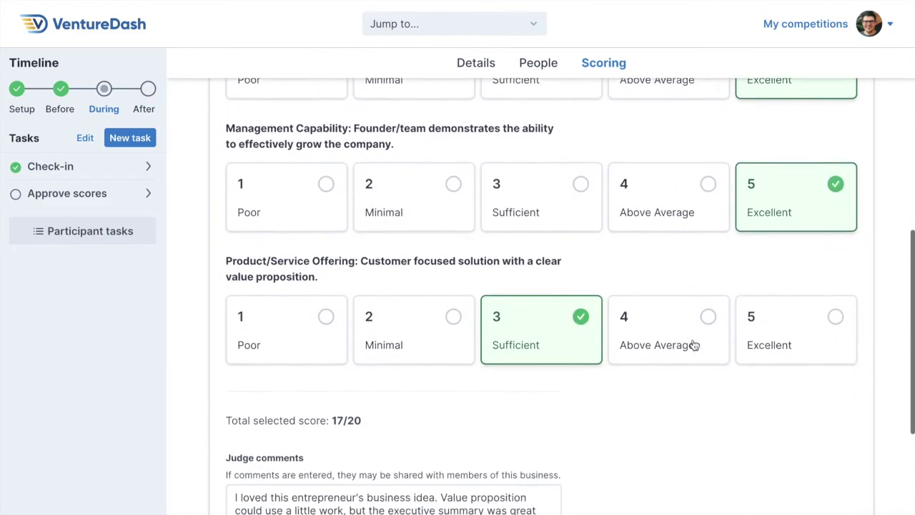
pyautogui.click(266, 494)
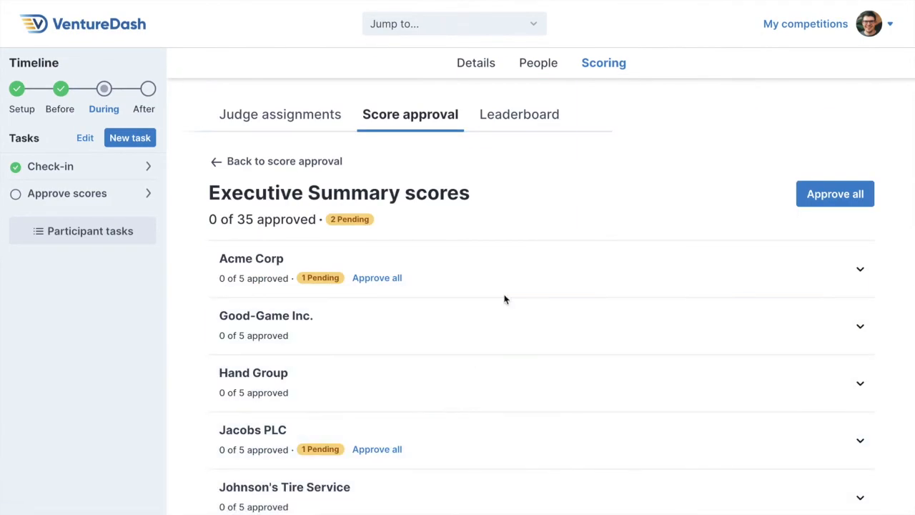
# Approve the first judge's pending Executive Summary score for Acme Corp.
pyautogui.click(511, 267)
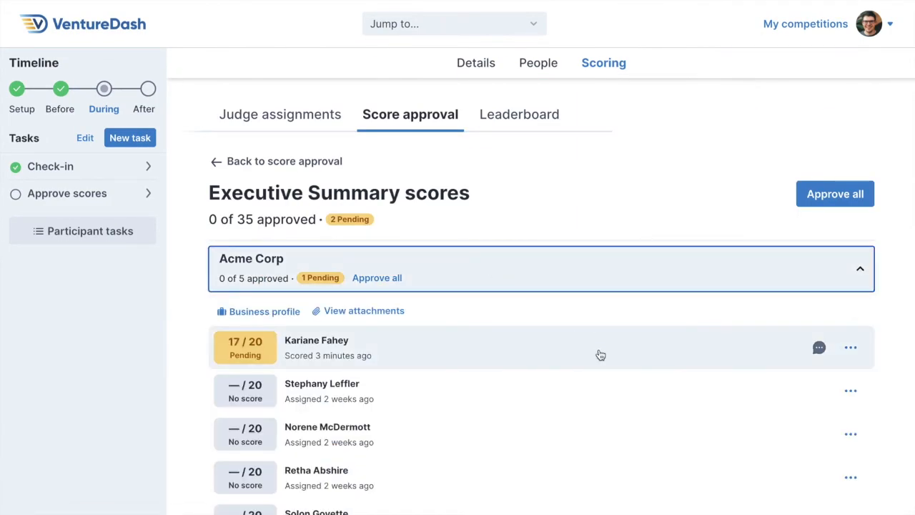
pyautogui.click(853, 350)
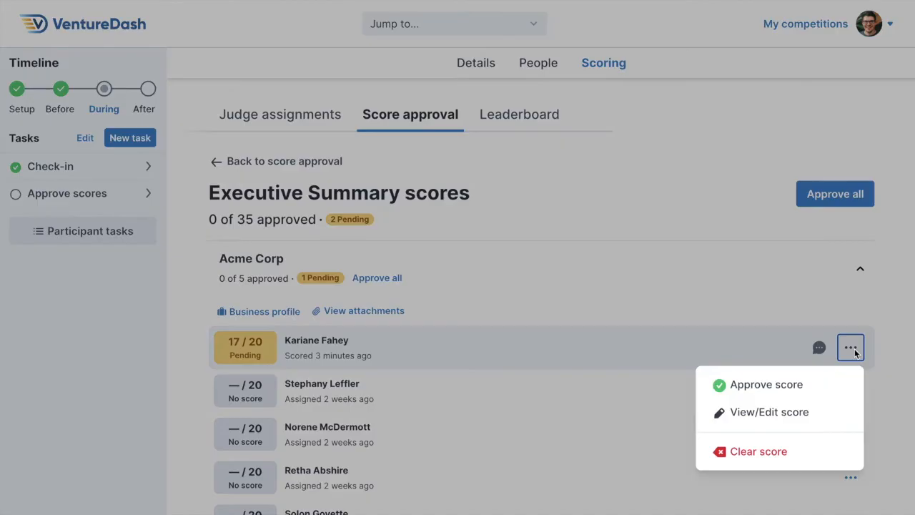
pyautogui.click(795, 386)
# Approve the pending Executive Summary score for Jacobs PLC and check the competition leaderboard.
pyautogui.scroll(-2, 671, 377)
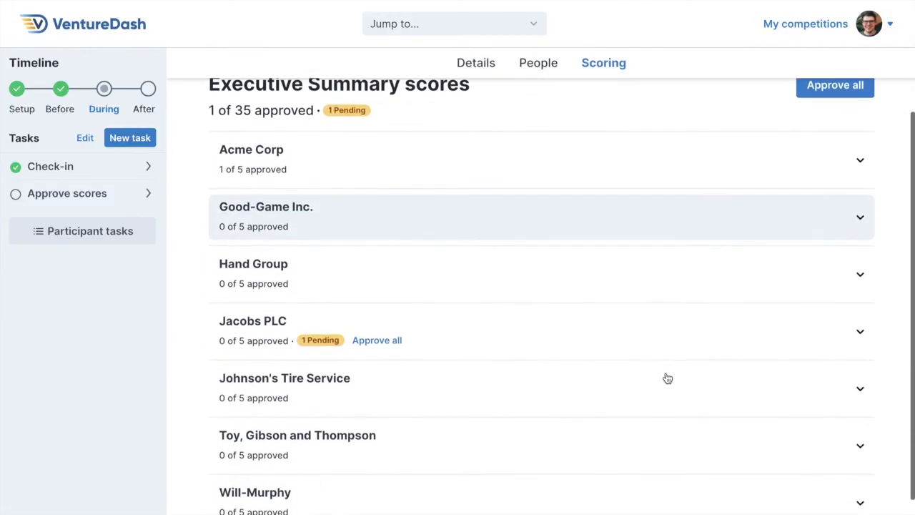
pyautogui.click(672, 342)
pyautogui.click(850, 409)
pyautogui.click(818, 449)
pyautogui.click(537, 116)
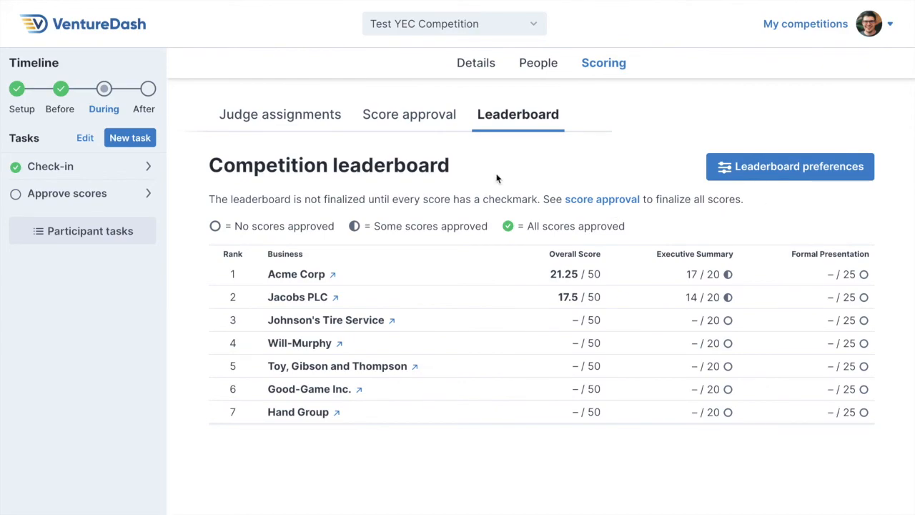
pyautogui.click(435, 126)
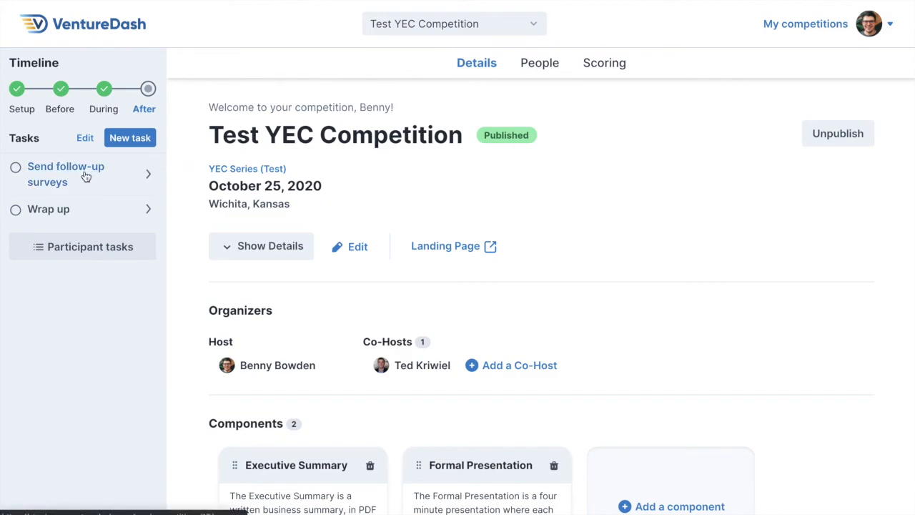
# Start a new survey with Hosts & Co-Hosts, Entrepreneurs, Judges and Mentors as recipients.
pyautogui.click(539, 68)
pyautogui.click(602, 115)
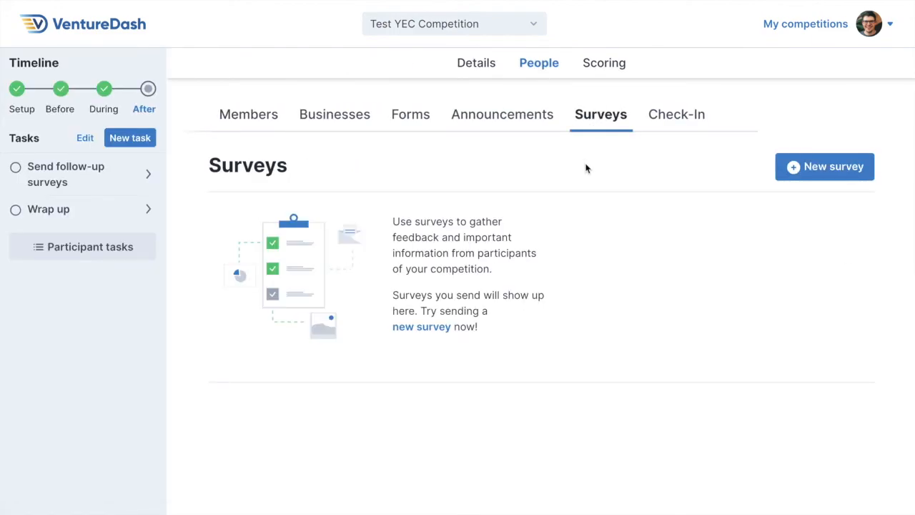
pyautogui.click(828, 167)
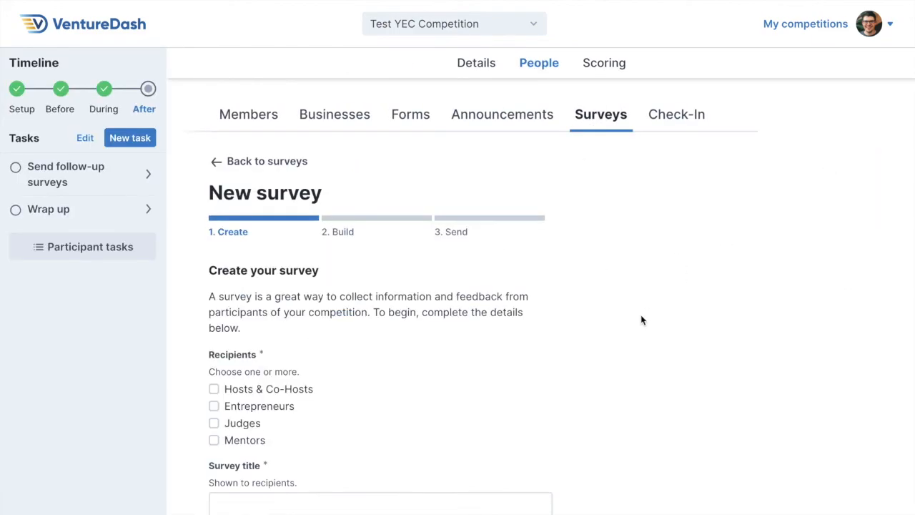
pyautogui.scroll(-1, 640, 320)
pyautogui.scroll(-1, 641, 319)
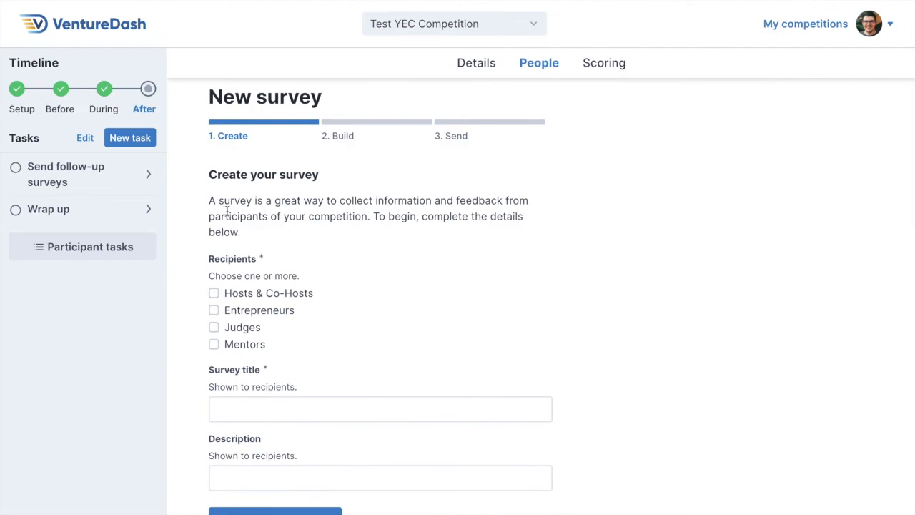
pyautogui.scroll(-1, 188, 298)
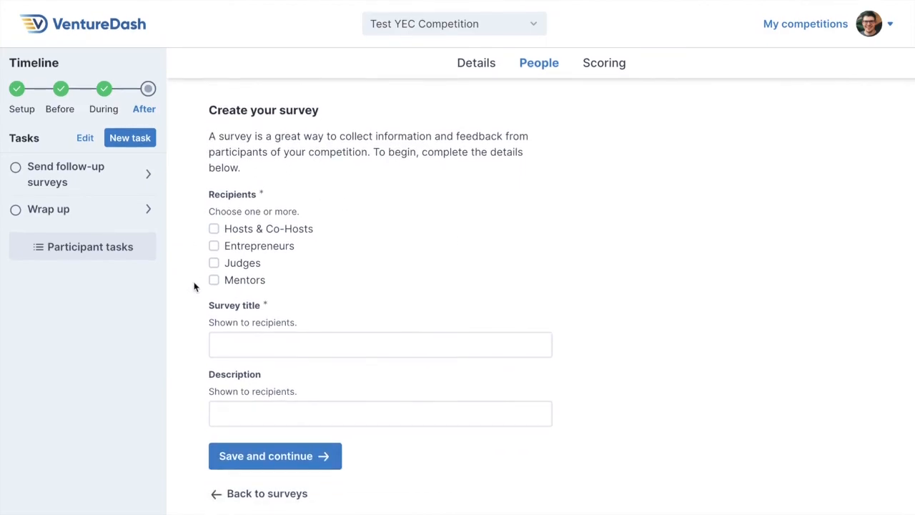
pyautogui.click(214, 263)
pyautogui.click(214, 280)
pyautogui.click(213, 229)
# Title the survey "Competition Follow-Up Survey", add the description "Please give us your feedback!" and save to continue to building it.
pyautogui.click(234, 345)
pyautogui.write('Competition Follow-Up Survey')
pyautogui.click(221, 415)
pyautogui.write('Please give us your feedback!')
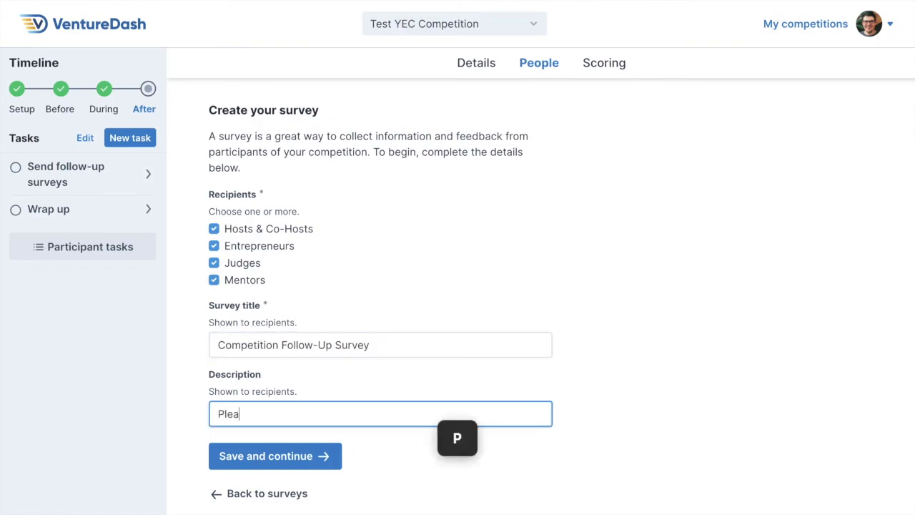
pyautogui.click(230, 456)
# Add a required Paragraph question "How was your experience with our competition?" to the survey and save to continue to the review.
pyautogui.scroll(-3, 190, 411)
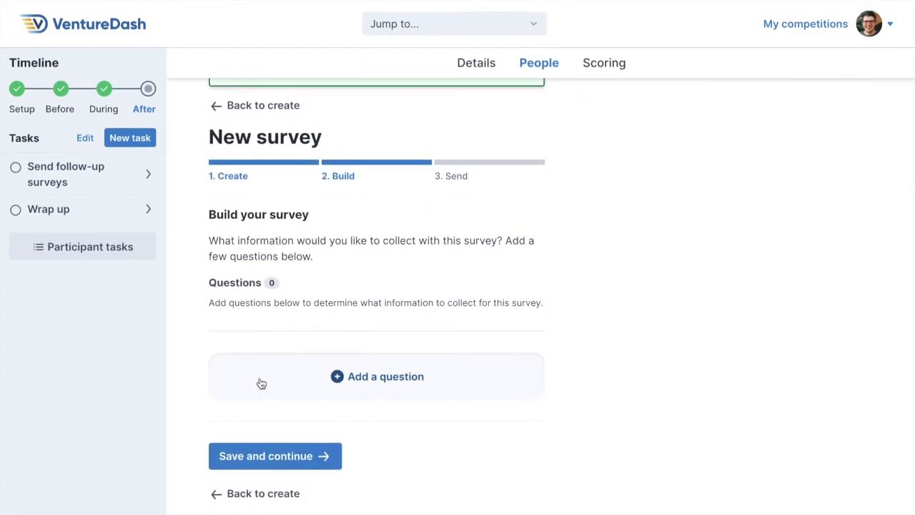
pyautogui.click(261, 384)
pyautogui.scroll(-5, 261, 384)
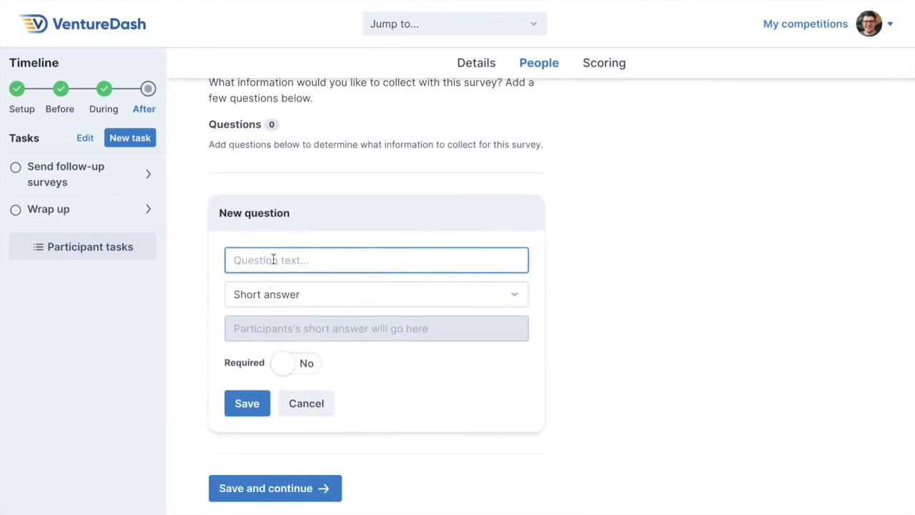
pyautogui.write('How was your experience with our competition?')
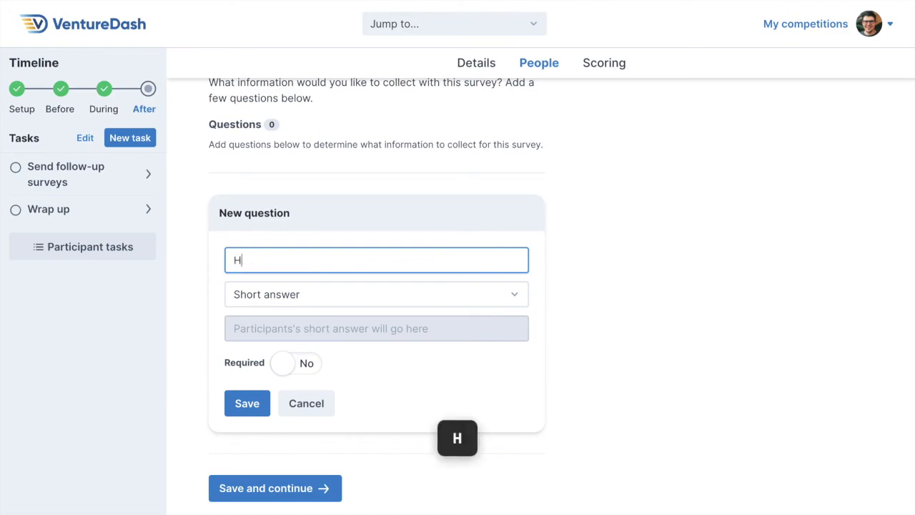
pyautogui.click(262, 293)
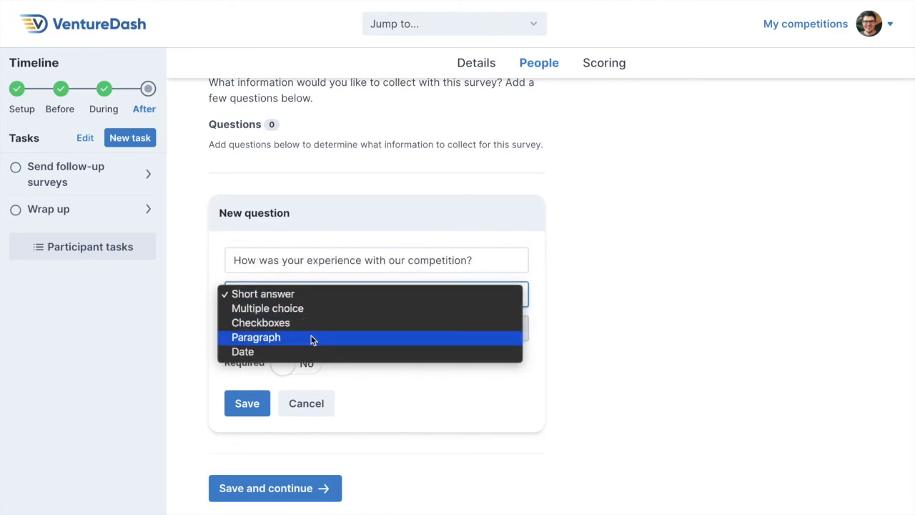
pyautogui.click(312, 339)
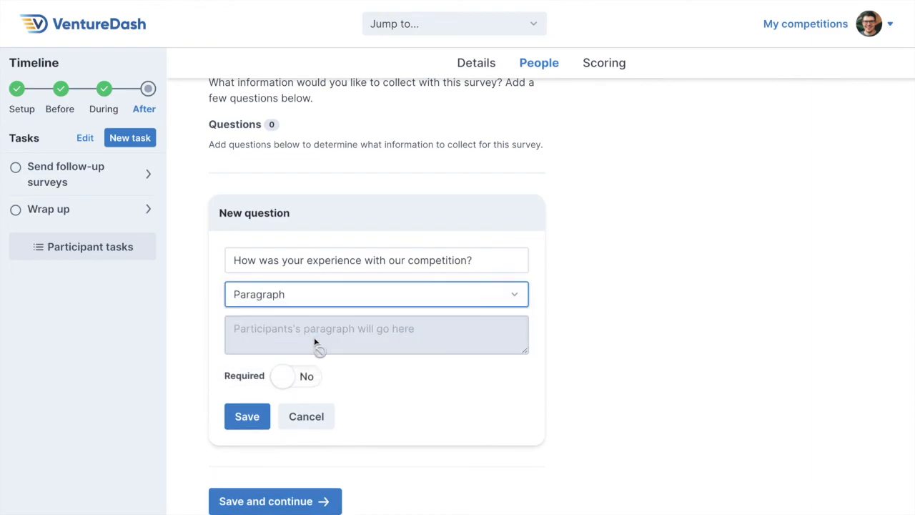
pyautogui.click(285, 377)
pyautogui.click(247, 418)
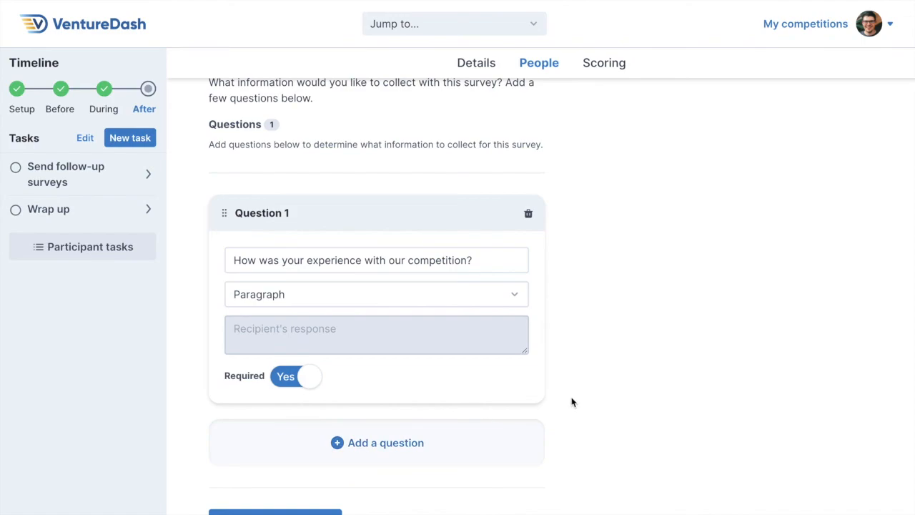
pyautogui.scroll(-2, 570, 403)
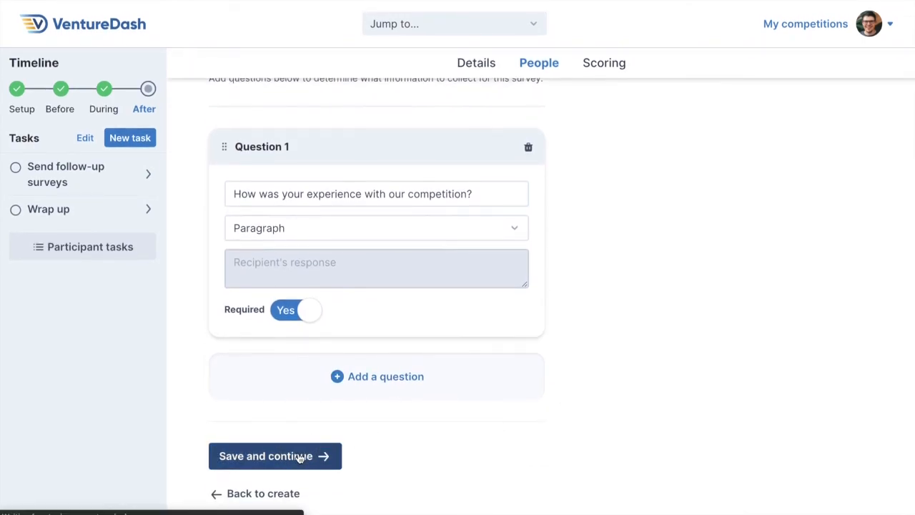
pyautogui.click(300, 457)
# Reopen the draft Competition Follow-Up Survey from the survey list and send it to its recipients.
pyautogui.scroll(-1, 608, 333)
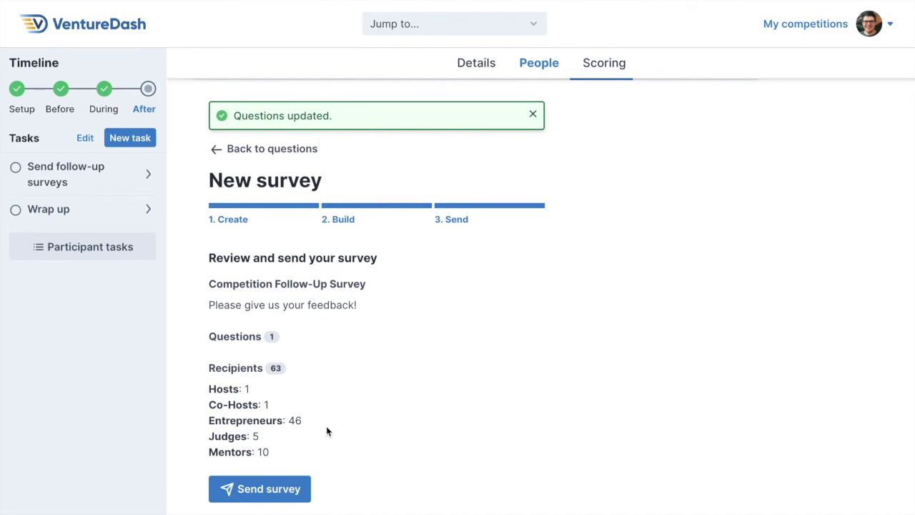
pyautogui.scroll(1, 496, 364)
pyautogui.click(598, 117)
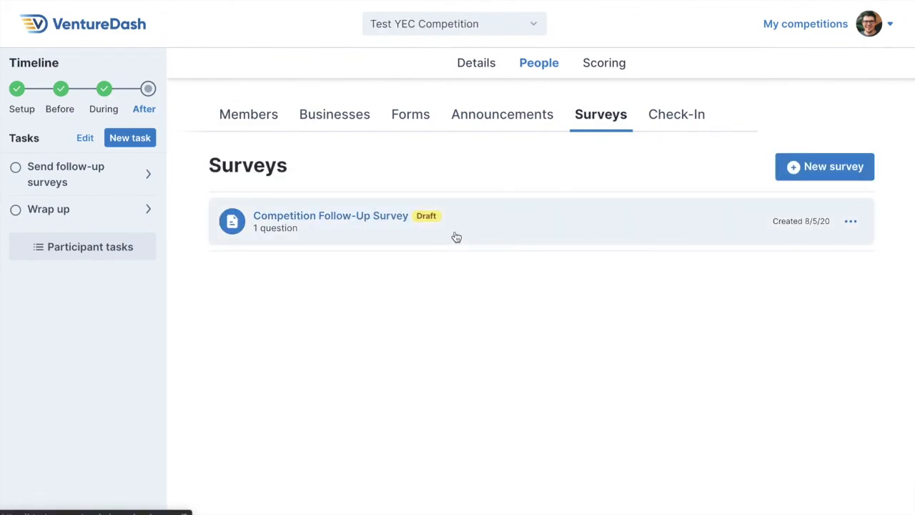
pyautogui.click(456, 237)
pyautogui.scroll(-1, 304, 493)
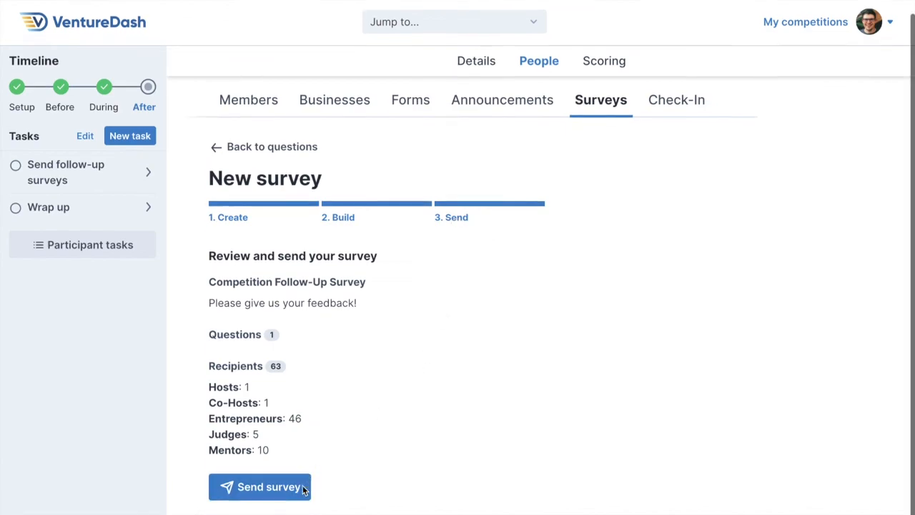
pyautogui.click(303, 489)
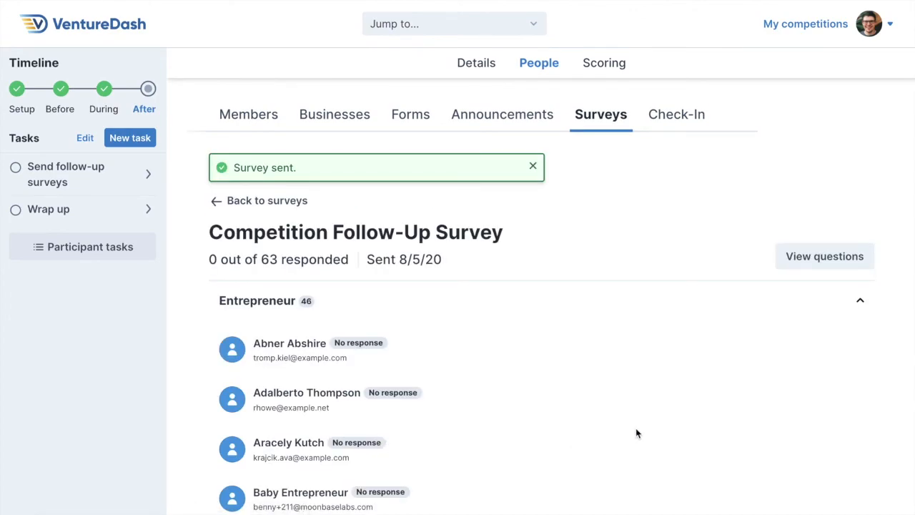
# Look through the sent survey's recipients and their response status, and return to the survey list.
pyautogui.scroll(-3, 637, 433)
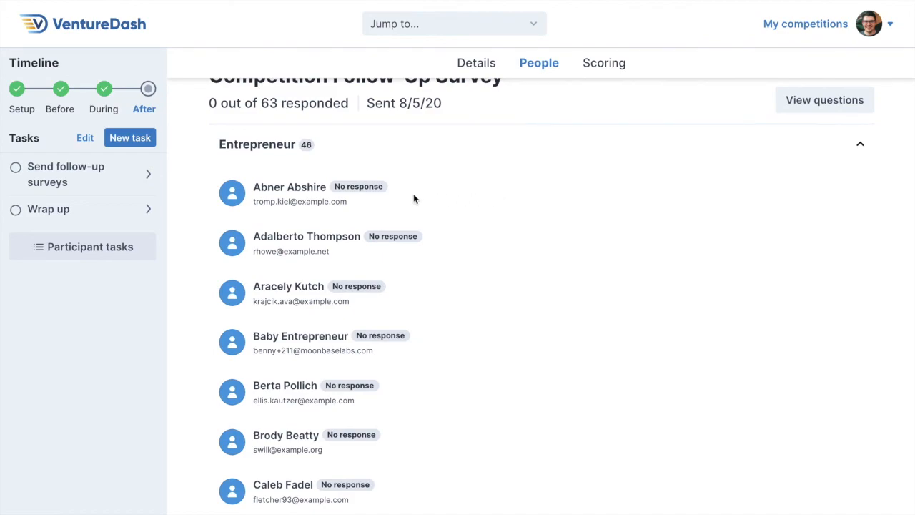
pyautogui.scroll(-1, 513, 300)
pyautogui.scroll(3, 513, 300)
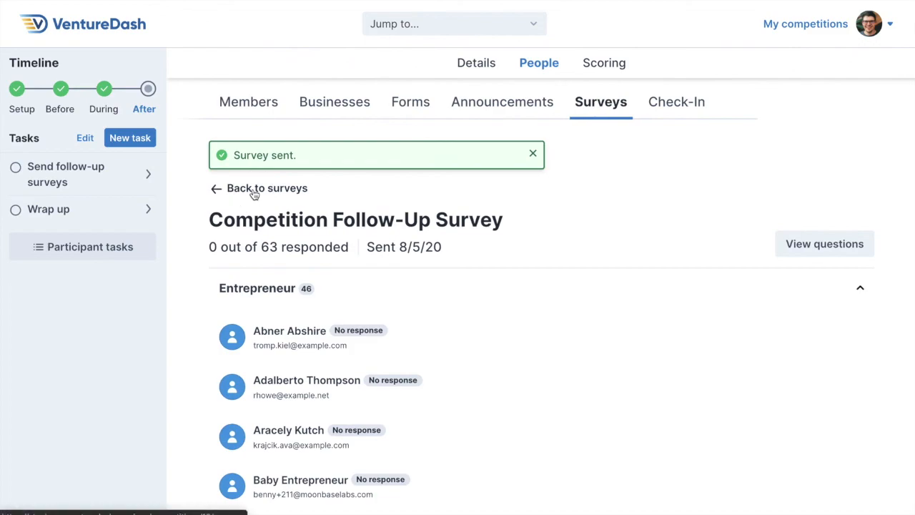
pyautogui.click(218, 189)
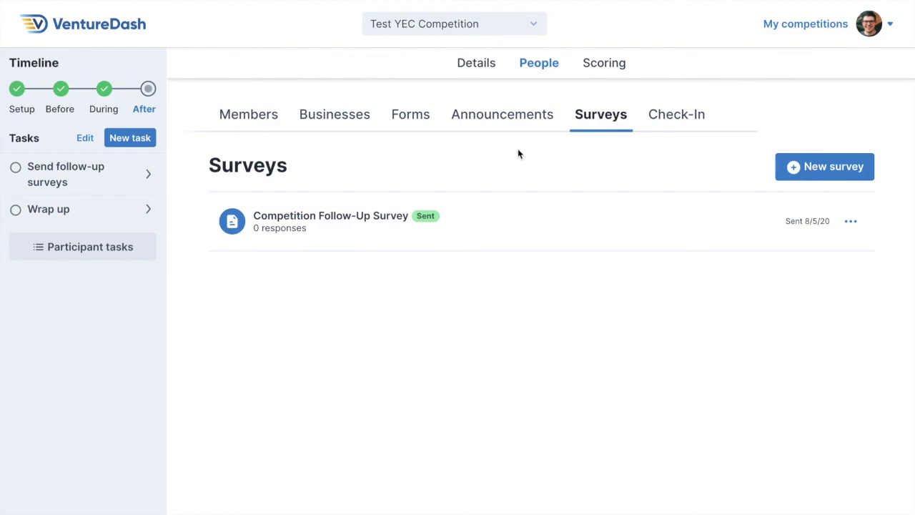
# Start a new announcement with Entrepreneurs, Judges and Mentors as recipients.
pyautogui.click(487, 122)
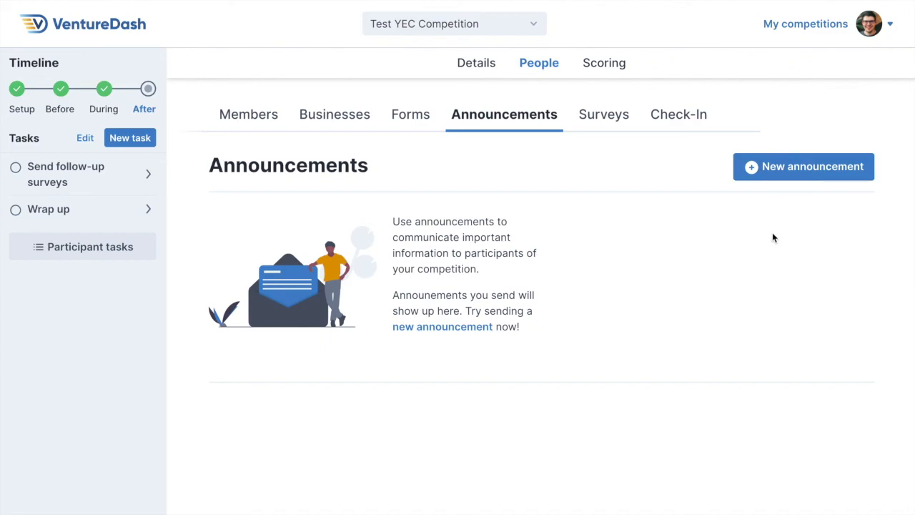
pyautogui.click(797, 169)
pyautogui.scroll(-3, 635, 309)
pyautogui.click(214, 218)
pyautogui.click(214, 235)
pyautogui.click(213, 252)
# Give the announcement the subject "Announcement Subject" and the message "Your message goes here.", and send it.
pyautogui.click(273, 315)
pyautogui.write('Announcement Subject')
pyautogui.click(260, 389)
pyautogui.write('Your message goes here.')
pyautogui.click(305, 488)
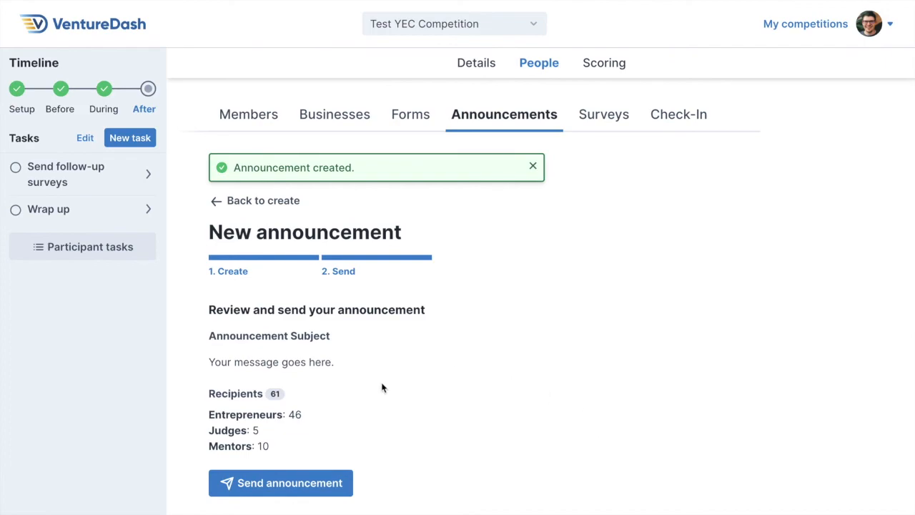
pyautogui.click(307, 483)
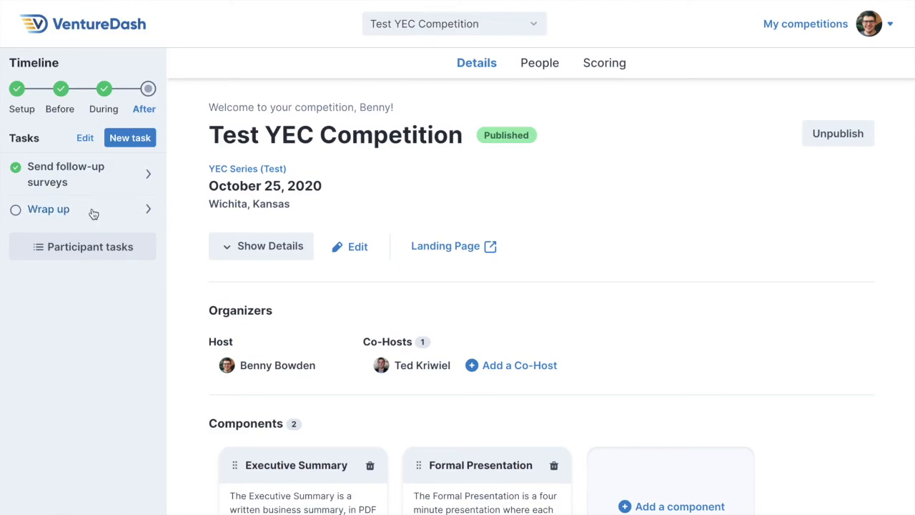
# Open the Wrap up task and archive the Test YEC Competition.
pyautogui.click(50, 210)
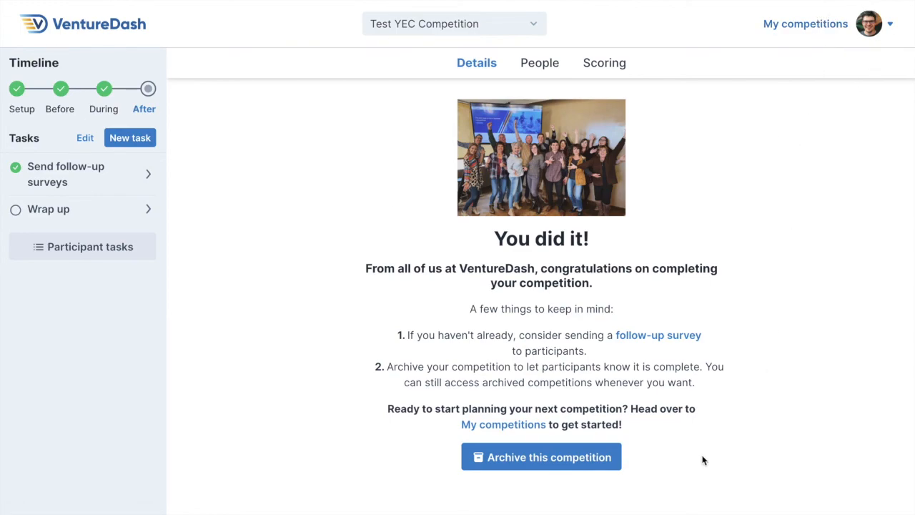
pyautogui.click(610, 465)
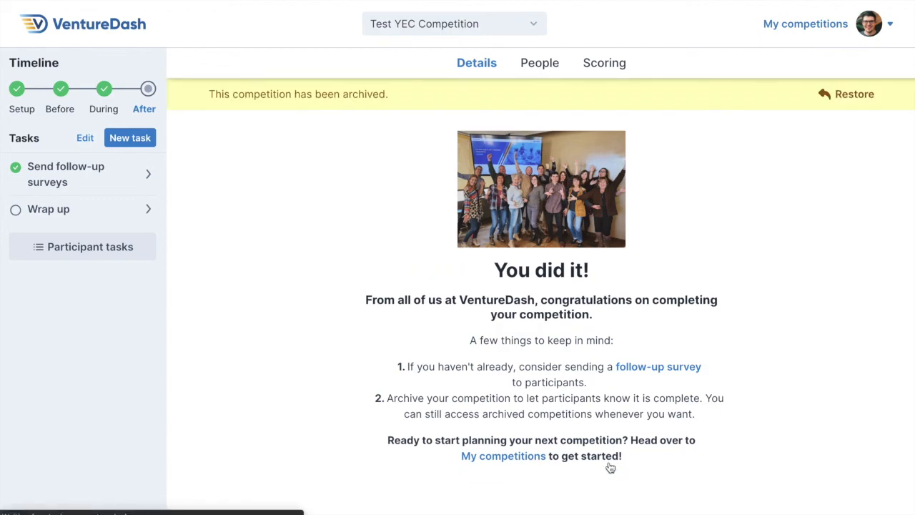